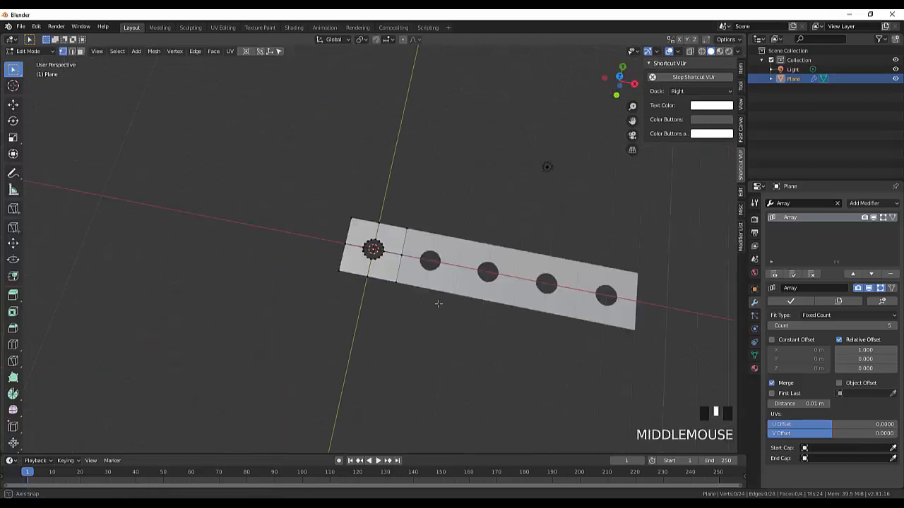
# - Select the strip's left end edge in edge selection mode and apply the strip's Array modifier
pyautogui.press('2')
pyautogui.click(351, 280)
pyautogui.moveTo(588, 161); pyautogui.dragTo(620, 202, button='middle')
pyautogui.click(790, 301)
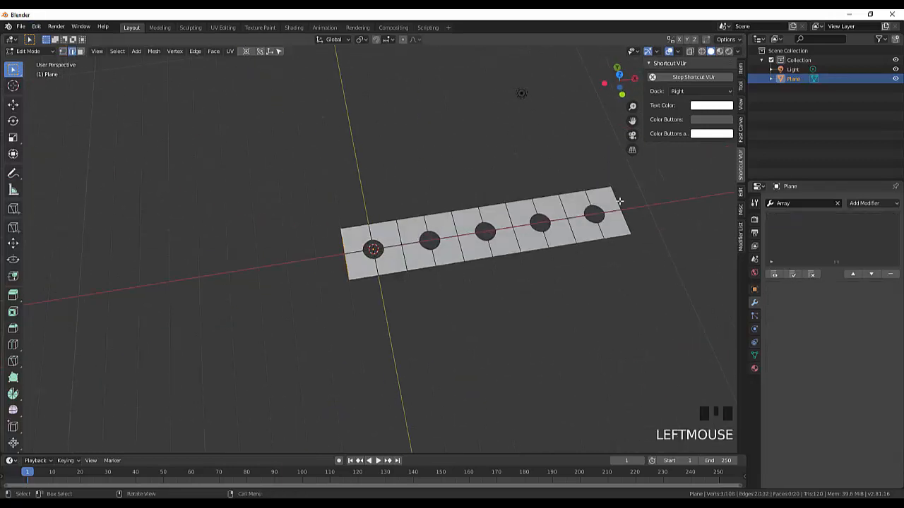
# - Select the edges at both short ends of the strip and extrude them upward along Z by about 2.26 m
pyautogui.keyDown('shift'); pyautogui.click(341, 242); pyautogui.keyUp('shift')
pyautogui.moveTo(341, 242); pyautogui.dragTo(362, 194, button='middle')
pyautogui.press('r')
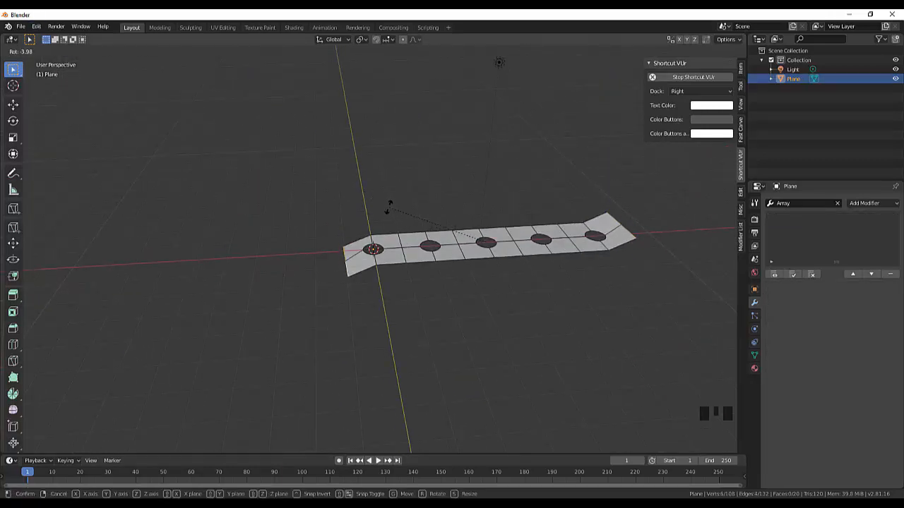
pyautogui.press('Escape')
pyautogui.click(383, 207)
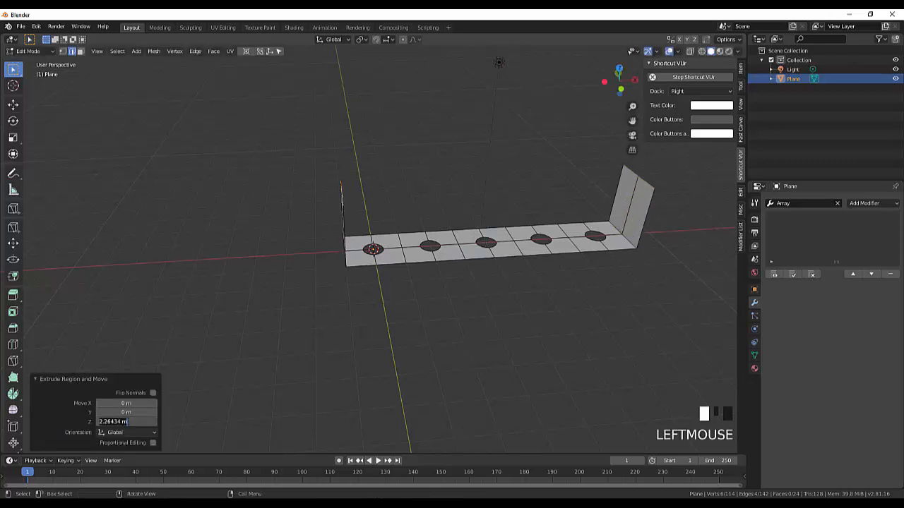
# - Add a horizontal loop cut across the middle of each upright end flap
pyautogui.moveTo(384, 208); pyautogui.dragTo(488, 445, button='middle')
pyautogui.click(326, 179)
pyautogui.doubleClick(350, 187)
pyautogui.scroll(2, 652, 190)
pyautogui.hotkey('ctrl', 'r')
pyautogui.doubleClick(464, 129)
# - Vertex-bevel the centre vertex of the first flap, 0.365 m wide with 4 segments and profile 0.1, for its round hole
pyautogui.click(63, 52)
pyautogui.click(461, 132)
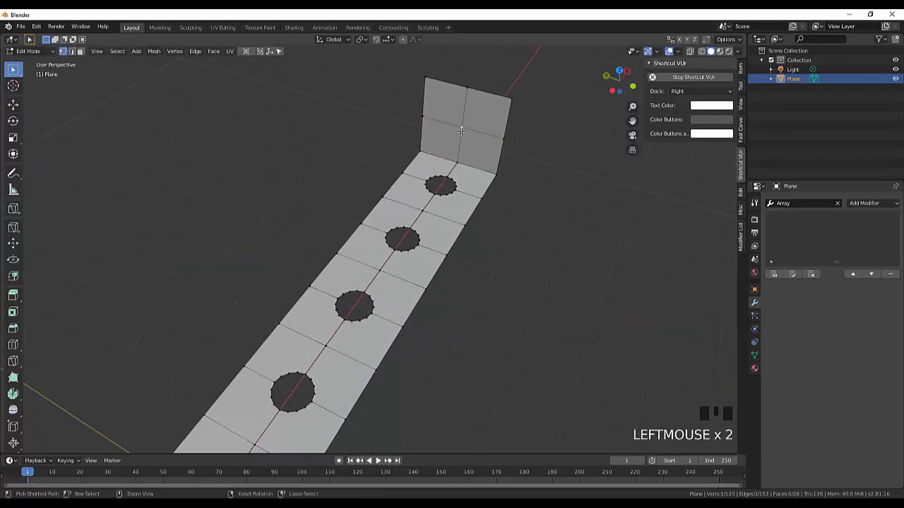
pyautogui.hotkey('ctrl', 'shift', 'b')
pyautogui.click(469, 150)
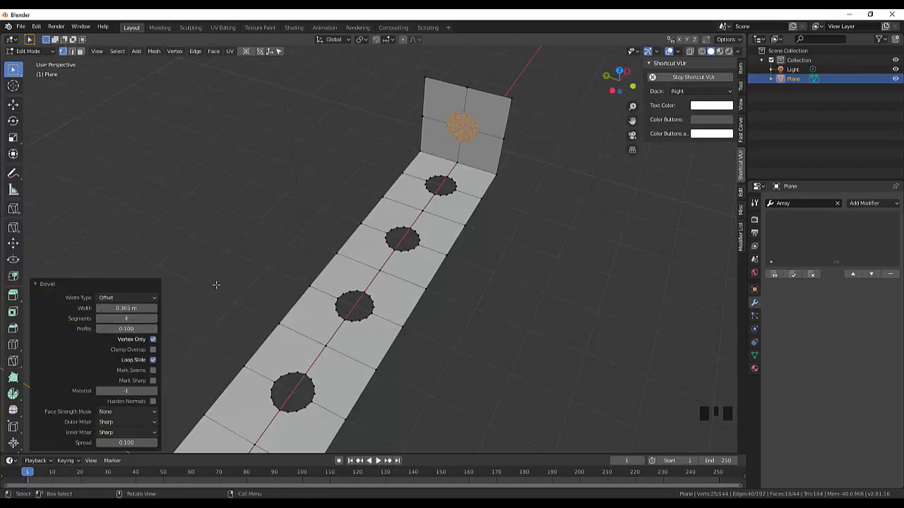
# - Vertex-bevel the opposite flap's centre vertex, 0.365 m wide with 4 segments and profile 0.1, and delete the resulting faces
pyautogui.moveTo(216, 285); pyautogui.dragTo(550, 247, button='middle')
pyautogui.click(551, 247)
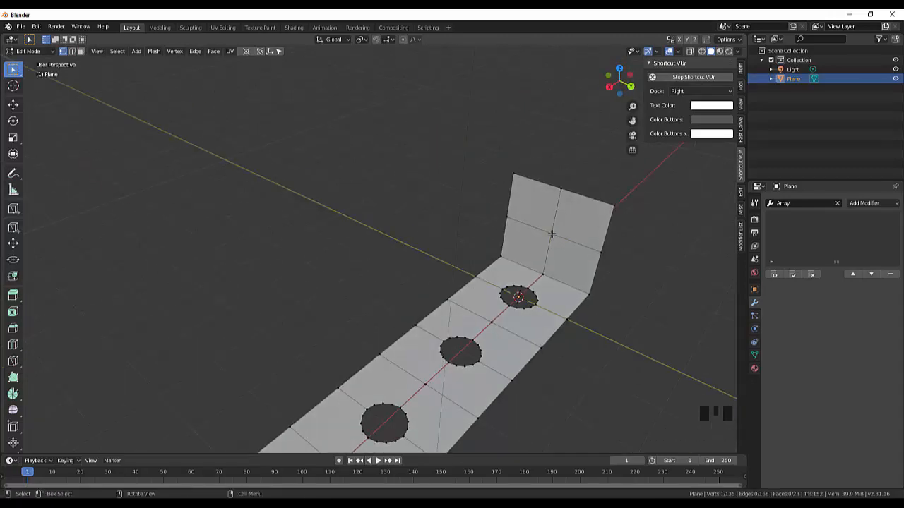
pyautogui.hotkey('ctrl', 'shift', 'b')
pyautogui.click(552, 234)
pyautogui.press('Return')
pyautogui.press('Delete')
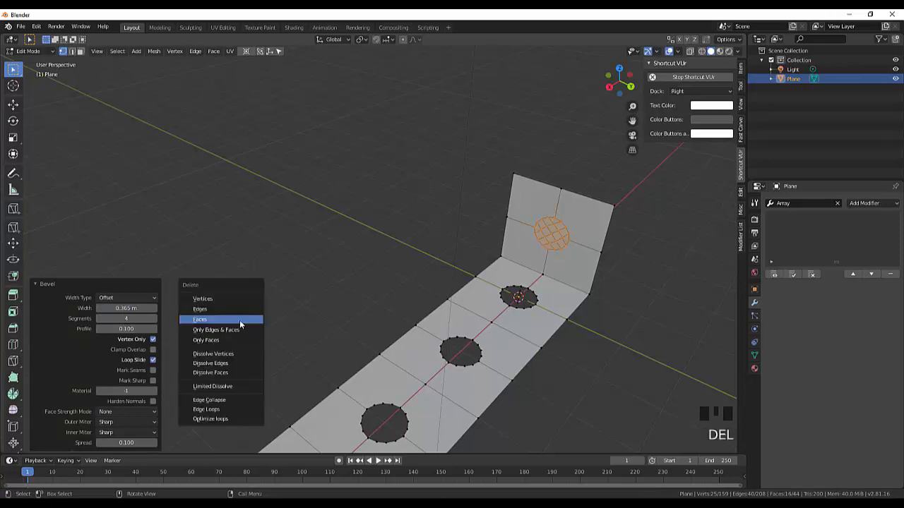
pyautogui.click(227, 322)
# - Deselect the whole mesh and add a new Array modifier to the flanged strip
pyautogui.scroll(-8, 287, 227)
pyautogui.click(740, 68)
pyautogui.press('a')
pyautogui.hotkey('alt', 'a')
pyautogui.moveTo(494, 233); pyautogui.dragTo(402, 251, button='middle')
pyautogui.click(790, 205)
pyautogui.click(790, 224)
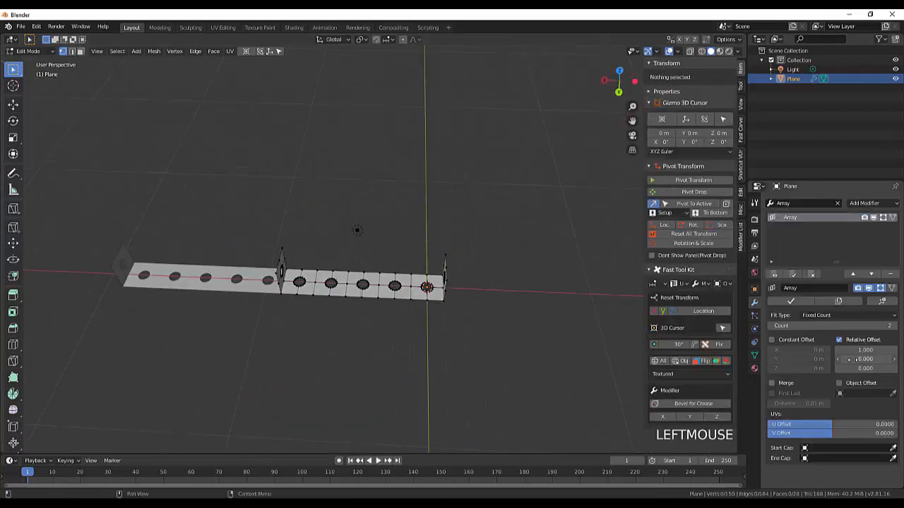
# - Set the array's relative offset to X 0 and Y 1, the count to 5, enable Merge, and apply it
pyautogui.click(866, 359)
pyautogui.write('1')
pyautogui.click(866, 350)
pyautogui.write('0')
pyautogui.moveTo(635, 297); pyautogui.dragTo(591, 307, button='middle')
pyautogui.tripleClick(894, 326)
pyautogui.click(772, 384)
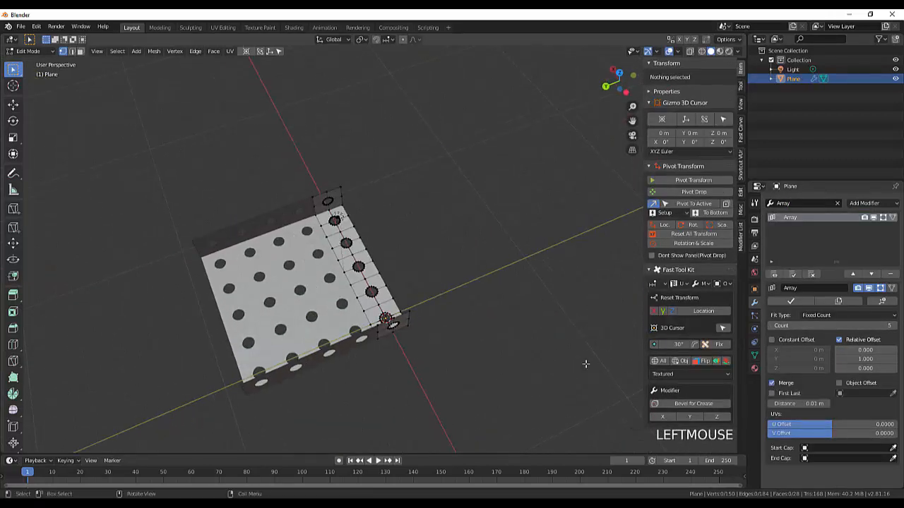
pyautogui.click(791, 302)
# - Round the four outer upper corners of the flaps with a 4-segment vertex bevel at profile 0.5
pyautogui.click(409, 313)
pyautogui.keyDown('shift'); pyautogui.click(342, 188); pyautogui.keyUp('shift')
pyautogui.keyDown('shift'); pyautogui.click(193, 242); pyautogui.keyUp('shift')
pyautogui.keyDown('shift'); pyautogui.click(243, 383); pyautogui.keyUp('shift')
pyautogui.moveTo(243, 385); pyautogui.dragTo(512, 361, button='middle')
pyautogui.hotkey('ctrl', 'shift', 'b')
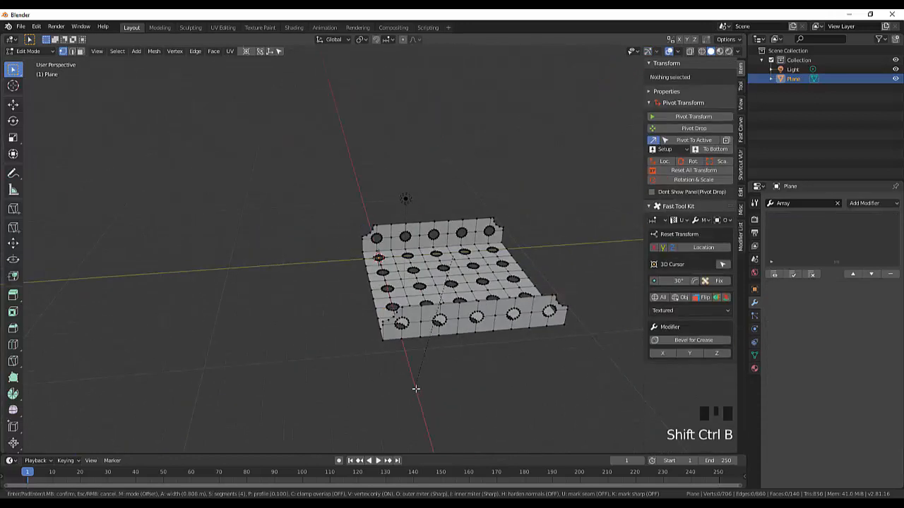
pyautogui.click(127, 329)
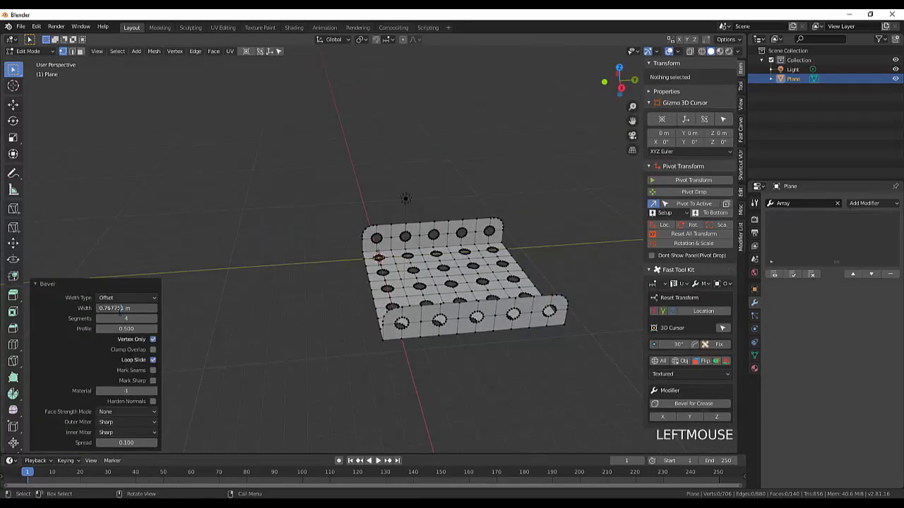
# - Select the whole tray mesh and merge its vertices by distance
pyautogui.moveTo(196, 337); pyautogui.dragTo(385, 304, button='middle')
pyautogui.moveTo(156, 157); pyautogui.dragTo(452, 374)
pyautogui.click(172, 199)
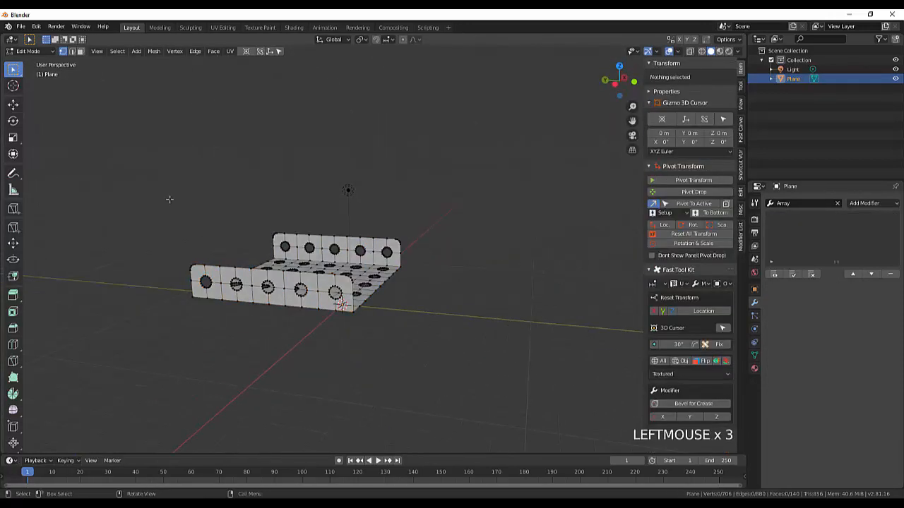
pyautogui.moveTo(172, 199); pyautogui.dragTo(452, 374)
pyautogui.hotkey('alt', 'm')
pyautogui.click(281, 486)
pyautogui.doubleClick(110, 432)
pyautogui.click(453, 368)
pyautogui.moveTo(453, 368); pyautogui.dragTo(347, 343, button='middle')
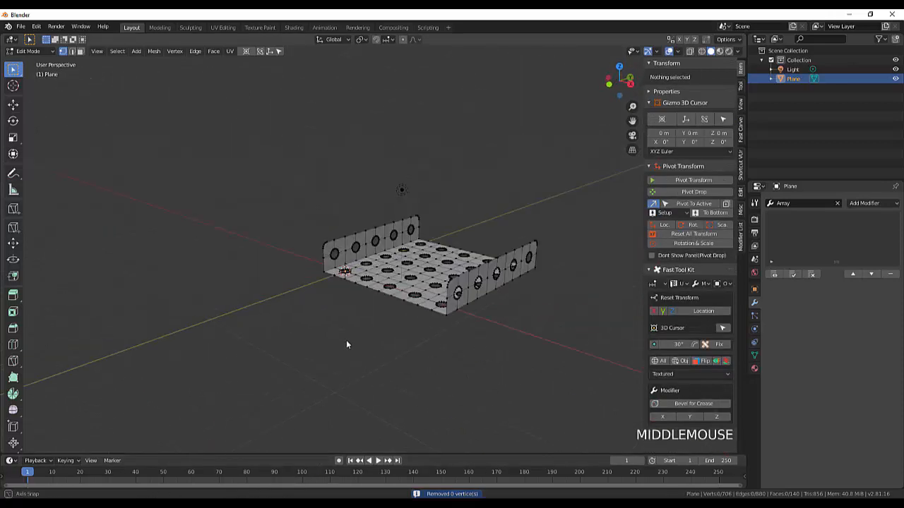
# - Add a Solidify modifier to the tray with 0.15 m thickness and Even Thickness enabled, and apply it
pyautogui.click(805, 204)
pyautogui.click(865, 204)
pyautogui.click(714, 349)
pyautogui.click(839, 336)
pyautogui.moveTo(798, 316); pyautogui.dragTo(812, 316)
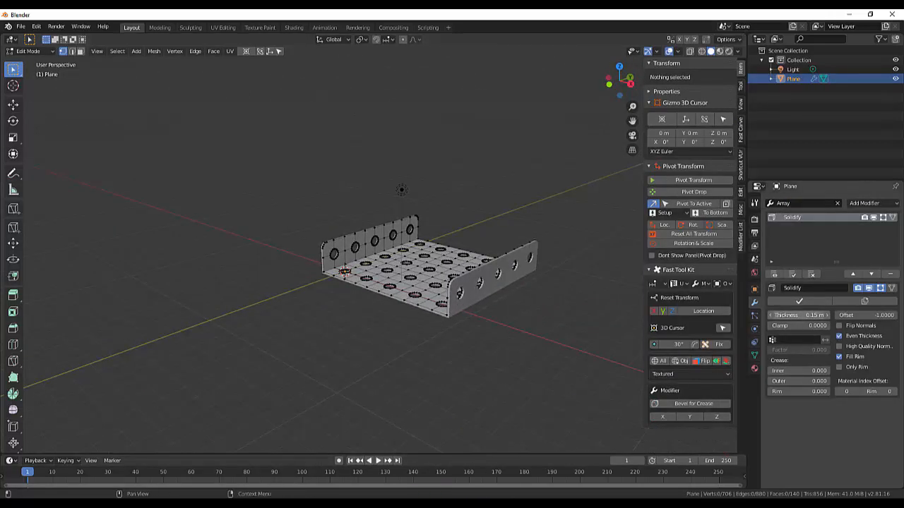
pyautogui.click(799, 301)
# - Add a Bevel modifier to the tray with a width of 0.15 m and 2 segments
pyautogui.click(865, 203)
pyautogui.click(726, 236)
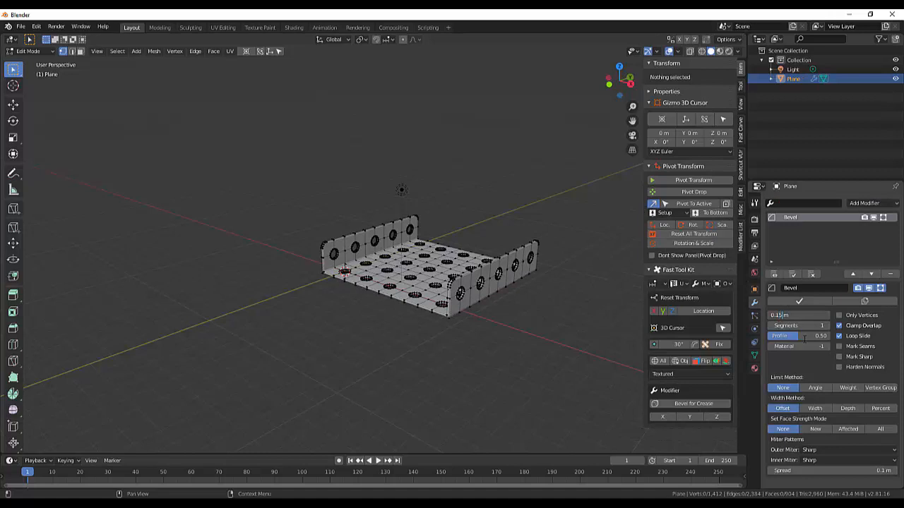
pyautogui.press('Return')
pyautogui.scroll(3, 495, 339)
pyautogui.scroll(-6, 409, 332)
pyautogui.moveTo(409, 333); pyautogui.dragTo(446, 378, button='middle')
pyautogui.scroll(3, 446, 378)
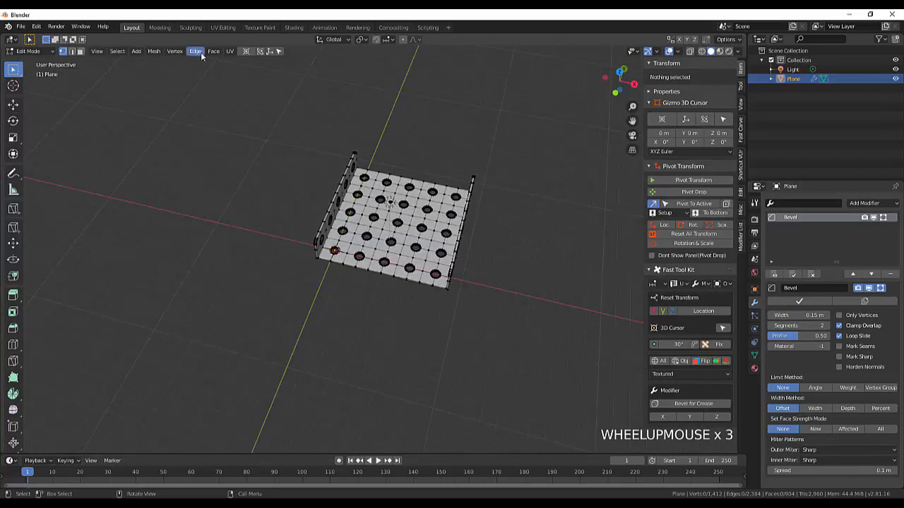
# - Return to Object Mode, set the tray's origin to its geometry and deselect it
pyautogui.click(26, 52)
pyautogui.click(25, 62)
pyautogui.click(126, 51)
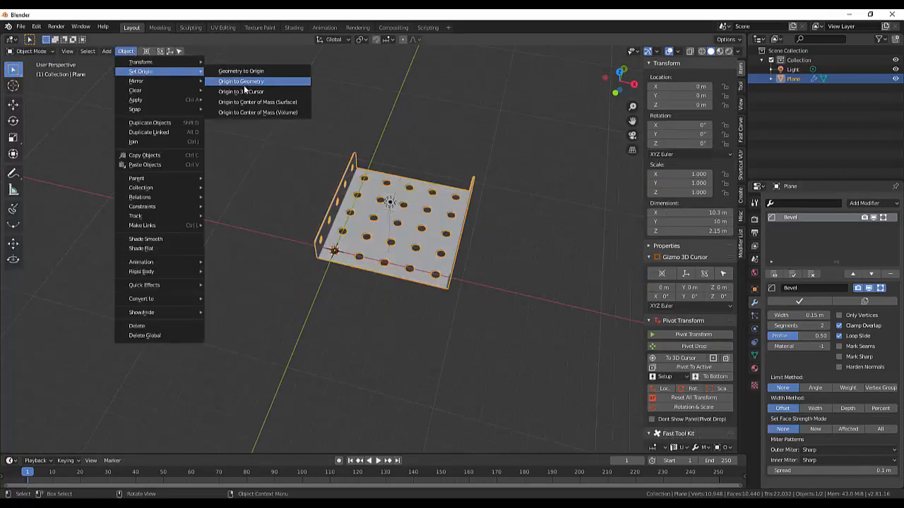
pyautogui.click(252, 79)
pyautogui.moveTo(353, 212); pyautogui.dragTo(592, 346, button='middle')
pyautogui.click(536, 156)
# - Set the Shortcut VUr display's dock position to Left
pyautogui.scroll(-2, 591, 347)
pyautogui.click(740, 166)
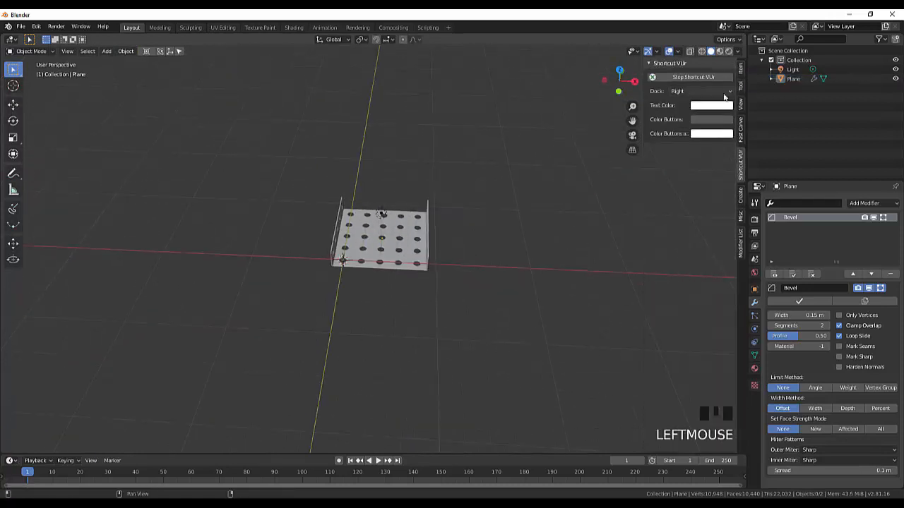
pyautogui.click(723, 93)
pyautogui.click(703, 121)
# - Move the perforated tray along X from the top view and set its X location to 0
pyautogui.scroll(-5, 496, 227)
pyautogui.click(405, 244)
pyautogui.moveTo(404, 244); pyautogui.dragTo(490, 277, button='middle')
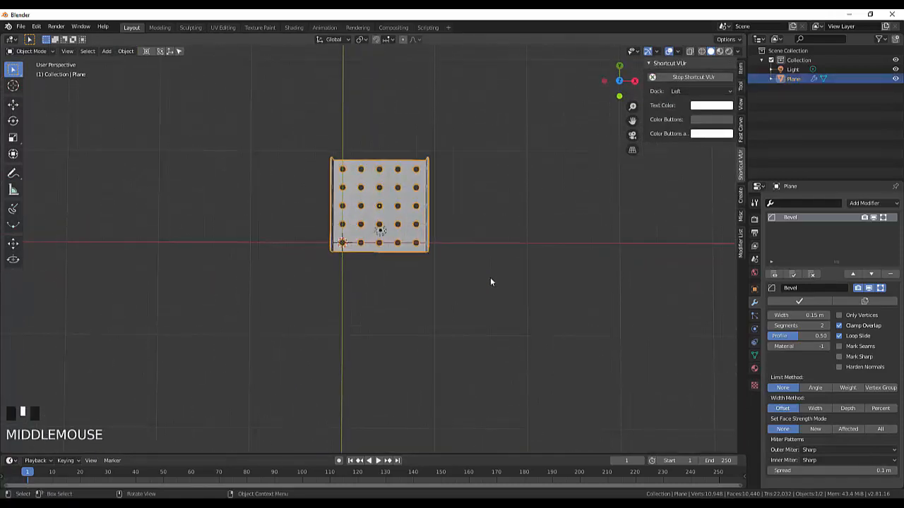
pyautogui.press('g')
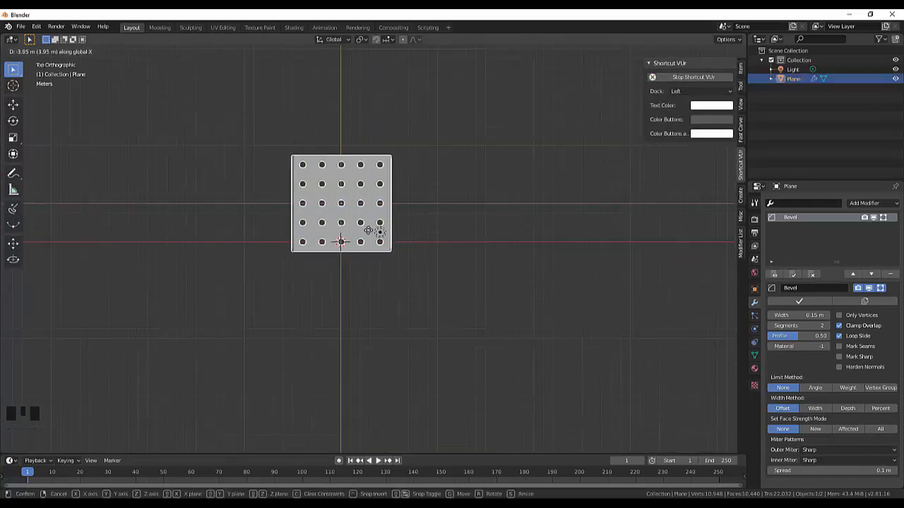
pyautogui.click(368, 230)
pyautogui.click(740, 69)
pyautogui.click(691, 85)
pyautogui.write('0gy')
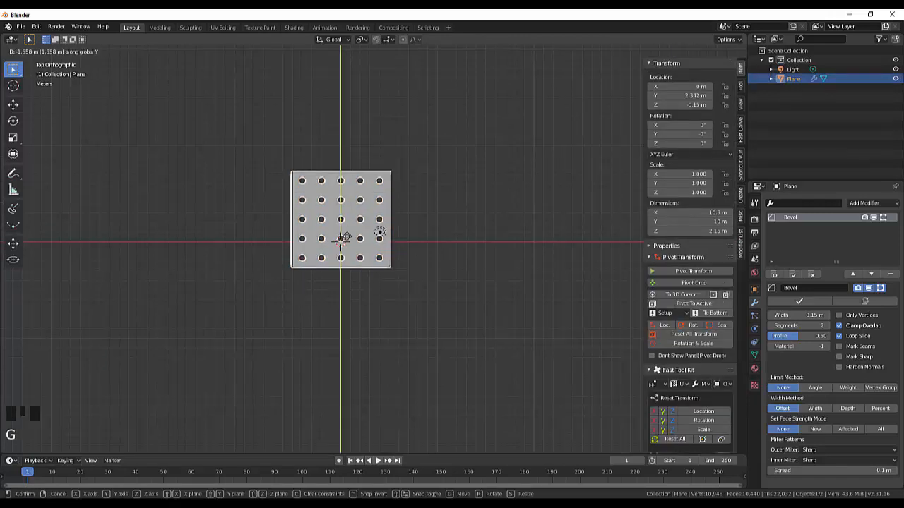
# - Place the tray along the Y axis and set its Y location to 0
pyautogui.click(348, 254)
pyautogui.click(690, 95)
pyautogui.write('0')
pyautogui.press('Return')
pyautogui.click(476, 276)
# - Rotate the tray 180° about the X axis so its flaps point downward
pyautogui.moveTo(476, 276); pyautogui.dragTo(450, 219, button='middle')
pyautogui.click(365, 269)
pyautogui.write('rx180')
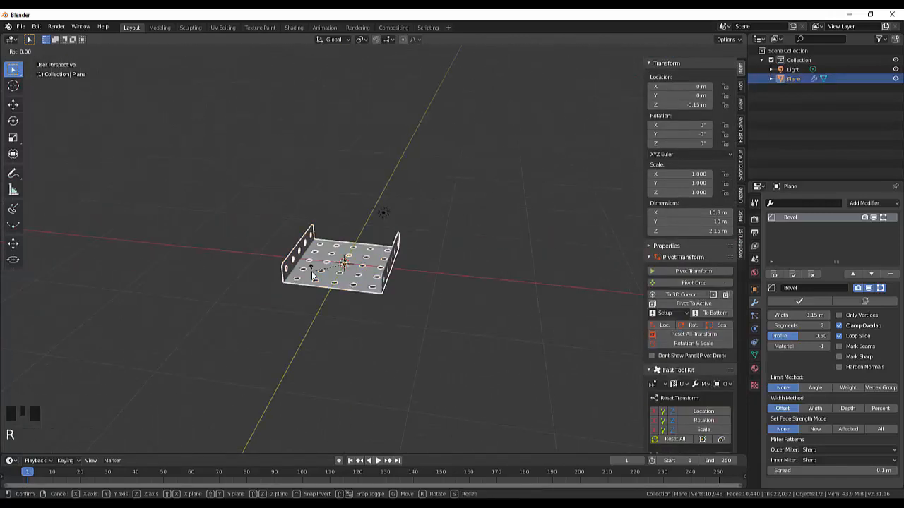
pyautogui.press('Return')
# - Raise the flipped tray along Z to about 16 m and deselect it
pyautogui.press('g')
pyautogui.press('z')
pyautogui.click(322, 115)
pyautogui.moveTo(321, 115)
pyautogui.mouseDown(button='middle')
pyautogui.moveTo(295, 127)
pyautogui.moveTo(320, 131)
pyautogui.mouseUp(button='middle')
pyautogui.click(51, 121)
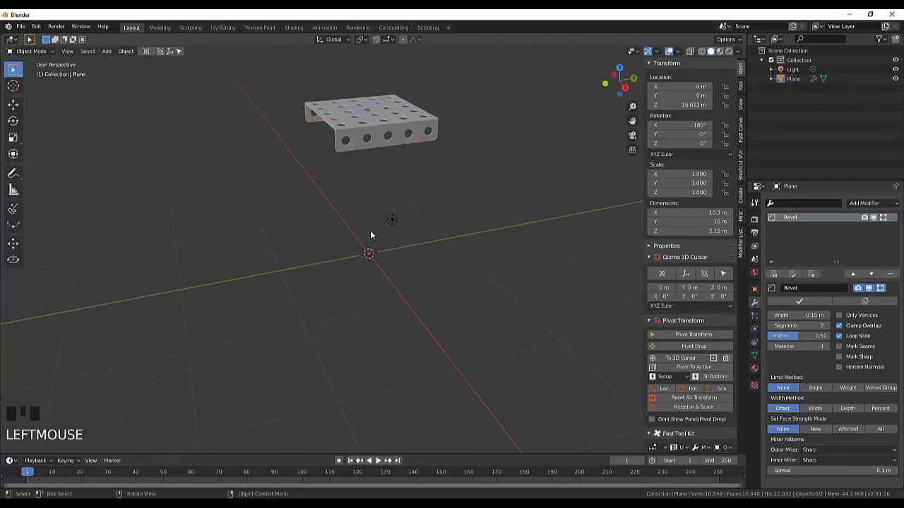
# - Add a plane at the world origin and subdivide it with one cut in Edit Mode
pyautogui.hotkey('shift', 'a')
pyautogui.moveTo(183, 316)
pyautogui.click(272, 90)
pyautogui.scroll(8, 361, 298)
pyautogui.press('Tab')
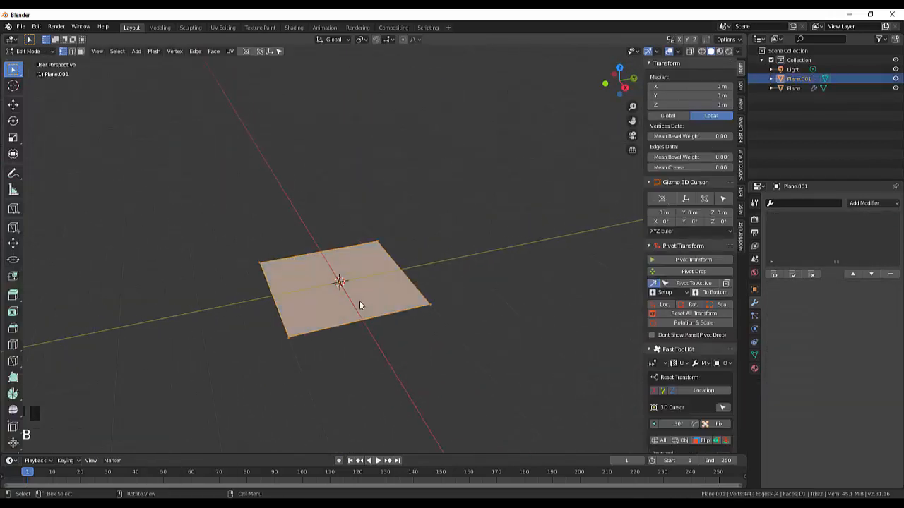
pyautogui.rightClick(359, 301)
pyautogui.click(320, 268)
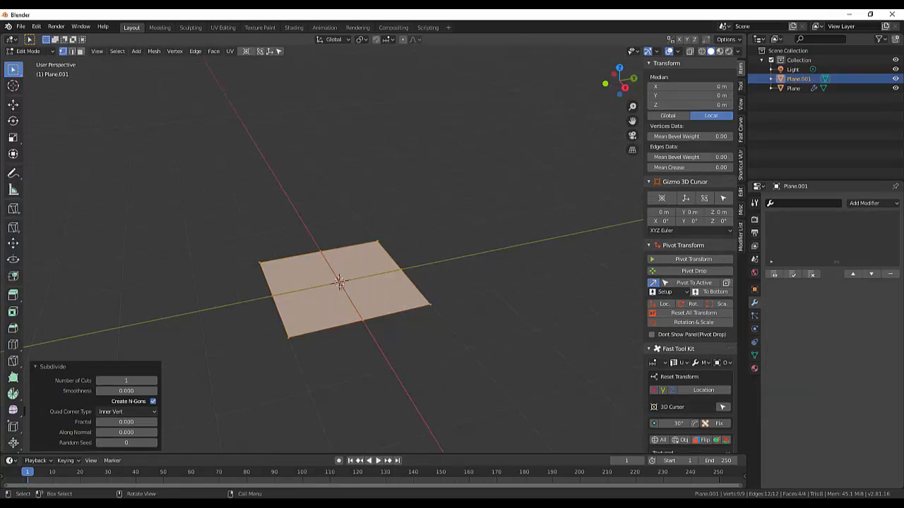
pyautogui.hotkey('ctrl', 'shift', 'b')
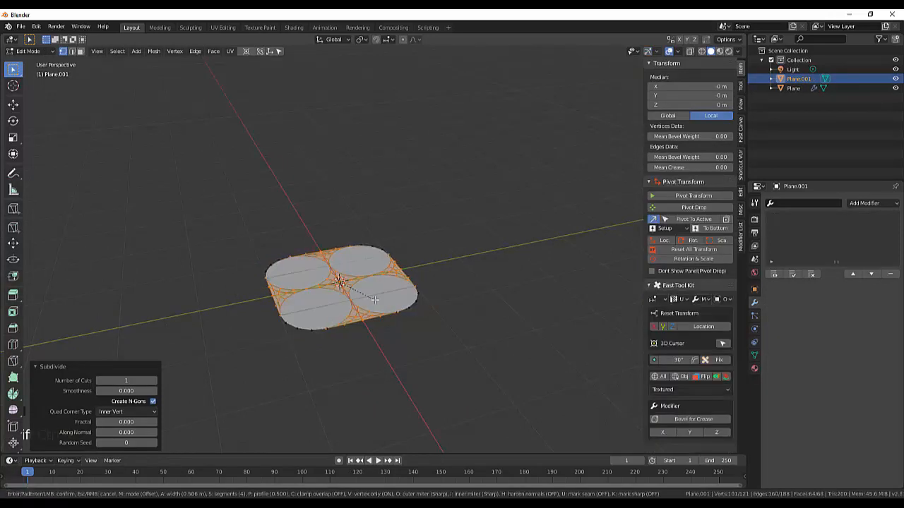
pyautogui.rightClick(368, 312)
pyautogui.click(393, 361)
# - Cut a round hole in the new plane by vertex-bevelling its centre vertex 0.365 m wide with 4 segments and removing the inner faces
pyautogui.click(341, 283)
pyautogui.hotkey('ctrl', 'shift', 'b')
pyautogui.click(380, 327)
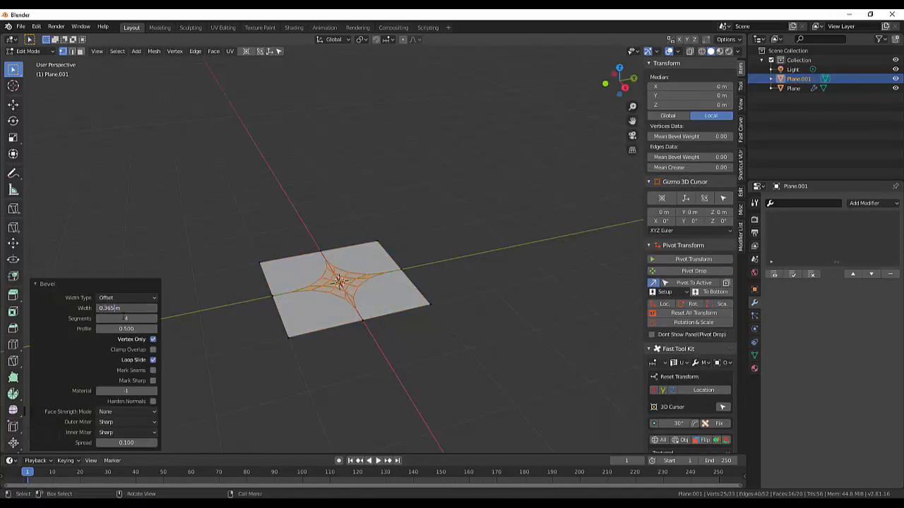
pyautogui.click(389, 339)
pyautogui.scroll(-3, 389, 339)
# - Switch to Object Mode and place a duplicate of the holed tile farther along the Y axis
pyautogui.click(27, 51)
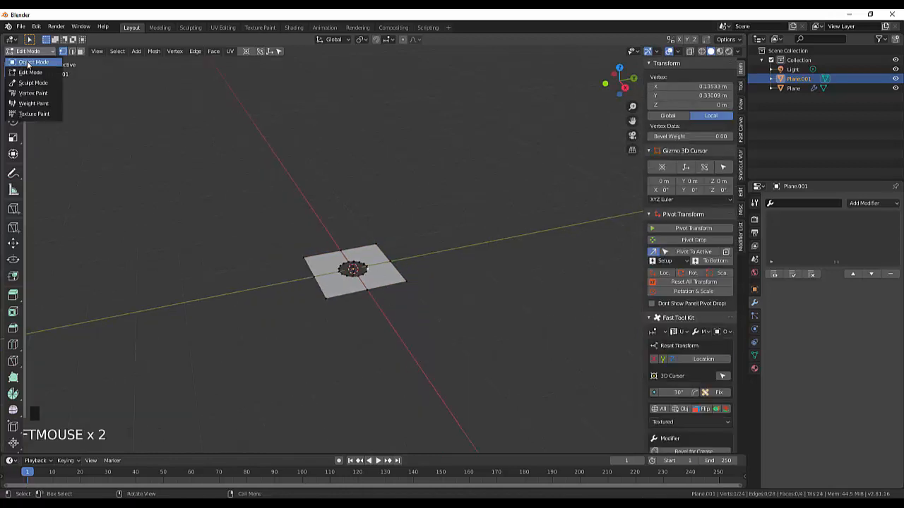
pyautogui.click(30, 40)
pyautogui.hotkey('shift', 'd')
pyautogui.press('y')
pyautogui.click(28, 349)
# - Add an Array modifier with a count of 5 to the original tile at the origin
pyautogui.click(376, 286)
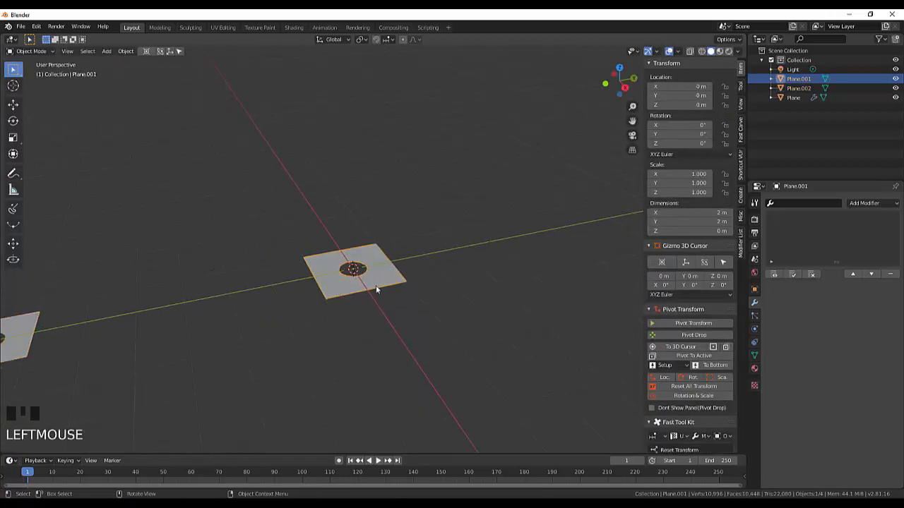
pyautogui.scroll(6, 377, 288)
pyautogui.click(865, 202)
pyautogui.click(712, 225)
pyautogui.scroll(-7, 473, 304)
pyautogui.scroll(-1, 473, 304)
pyautogui.click(894, 325)
pyautogui.click(894, 326)
pyautogui.click(894, 325)
pyautogui.scroll(-3, 501, 347)
pyautogui.click(426, 353)
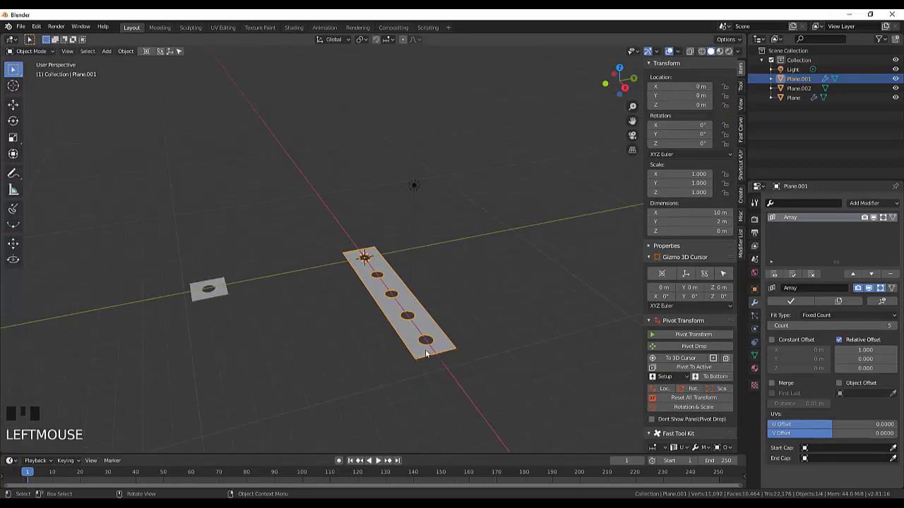
# - Apply the tile's Array modifier and enter Edit Mode on the five-hole strip
pyautogui.click(791, 302)
pyautogui.press('Tab')
pyautogui.scroll(3, 460, 332)
pyautogui.scroll(-4, 460, 331)
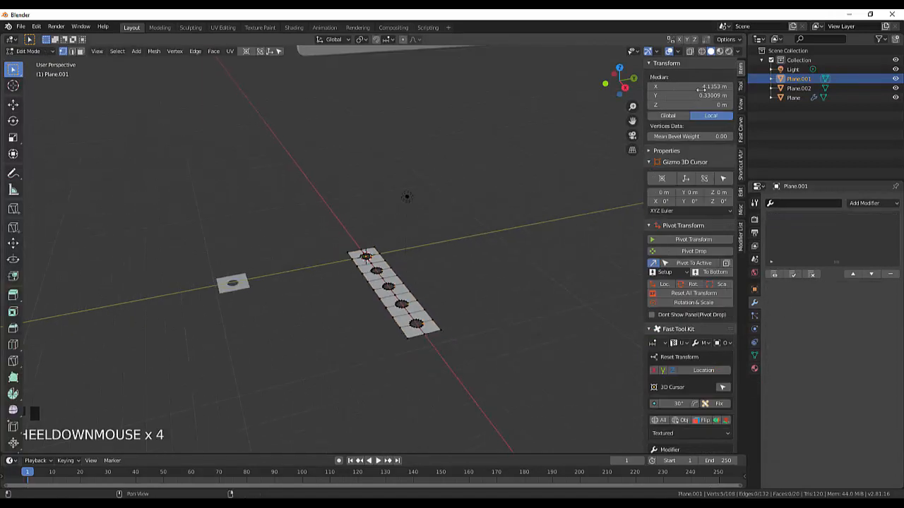
# - Set the Shortcut VUr display's dock position to Center
pyautogui.click(741, 165)
pyautogui.click(688, 91)
pyautogui.click(679, 122)
# - Round the flat strip's four outer corner vertices with a 4-segment vertex bevel
pyautogui.scroll(1, 443, 307)
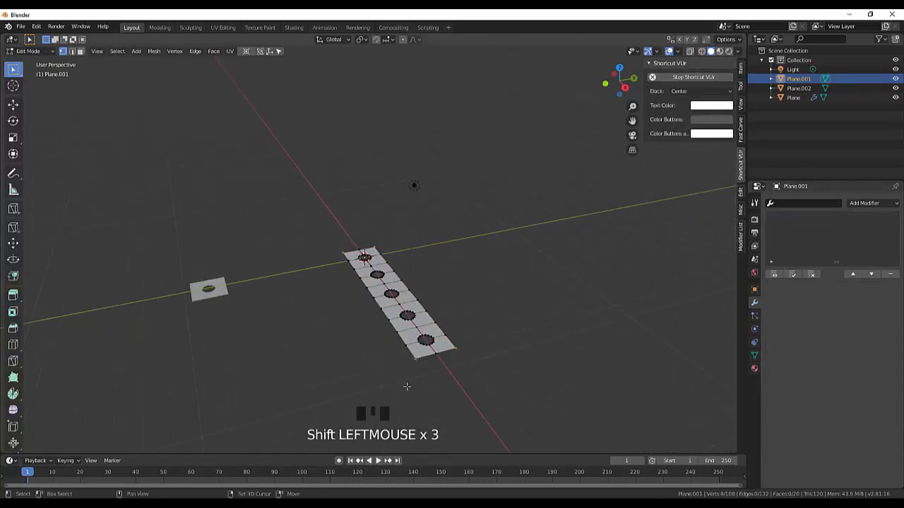
pyautogui.hotkey('shift', 'ctrl', 'b')
pyautogui.click(325, 386)
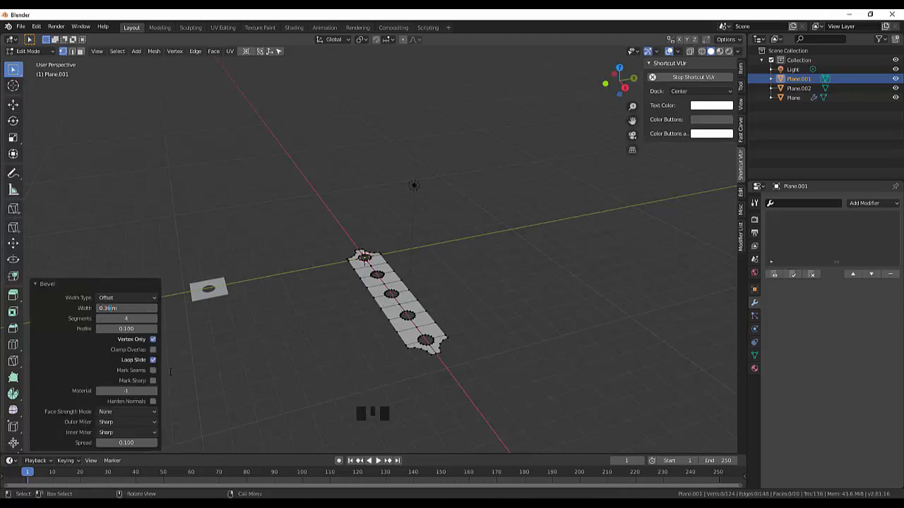
# - Select the whole flat strip, merge its vertices by distance and deselect it
pyautogui.moveTo(327, 231); pyautogui.dragTo(488, 387)
pyautogui.click(740, 68)
pyautogui.hotkey('alt', 'm')
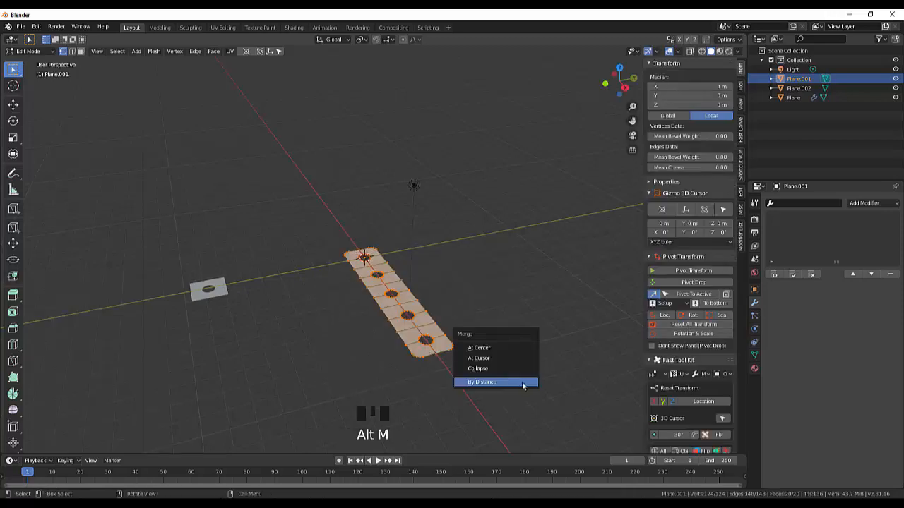
pyautogui.click(522, 382)
pyautogui.click(237, 415)
# - Add a Solidify modifier with 0.15 m thickness to the flat strip and apply it
pyautogui.click(873, 203)
pyautogui.click(706, 351)
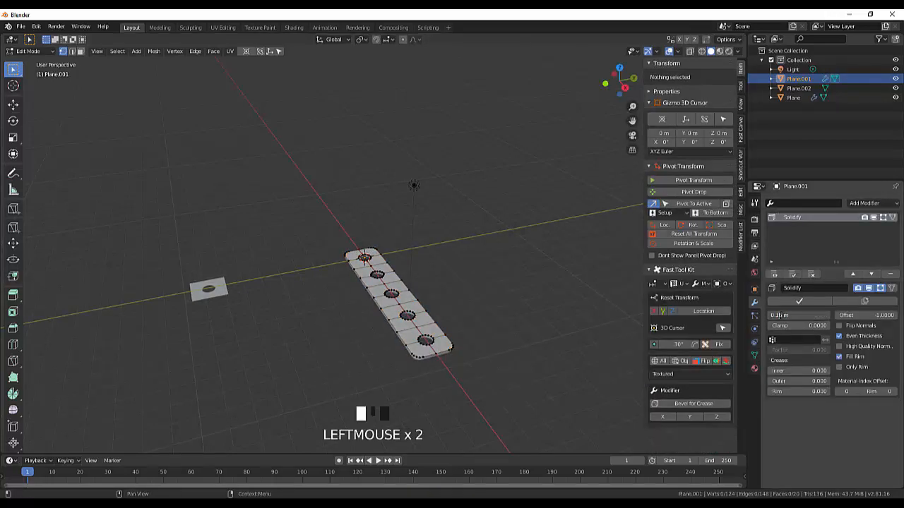
pyautogui.scroll(3, 566, 300)
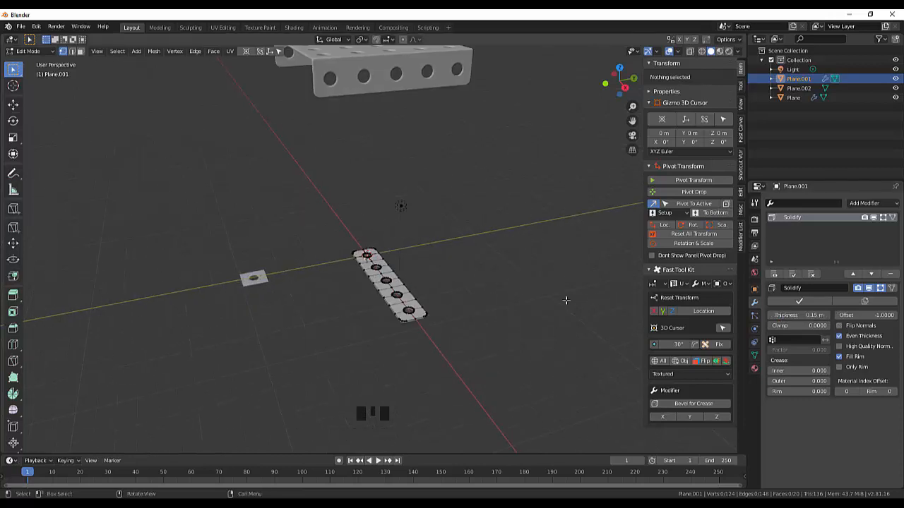
pyautogui.click(890, 274)
# - Add a Bevel modifier to the flat strip with a width of 0.15 m and 1 segment
pyautogui.click(873, 203)
pyautogui.click(719, 251)
pyautogui.doubleClick(780, 316)
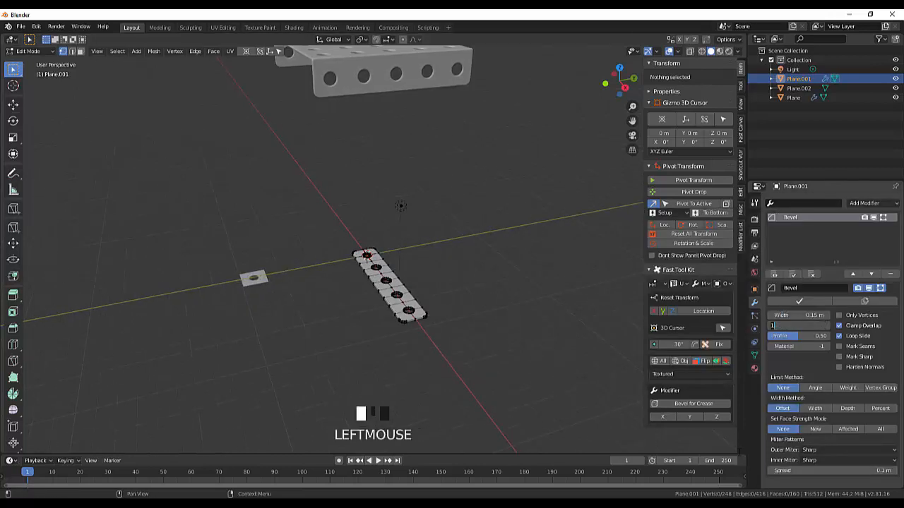
# - Switch the flat strip to Object Mode and set its origin to its geometry
pyautogui.click(23, 51)
pyautogui.click(32, 39)
pyautogui.click(388, 283)
pyautogui.click(126, 50)
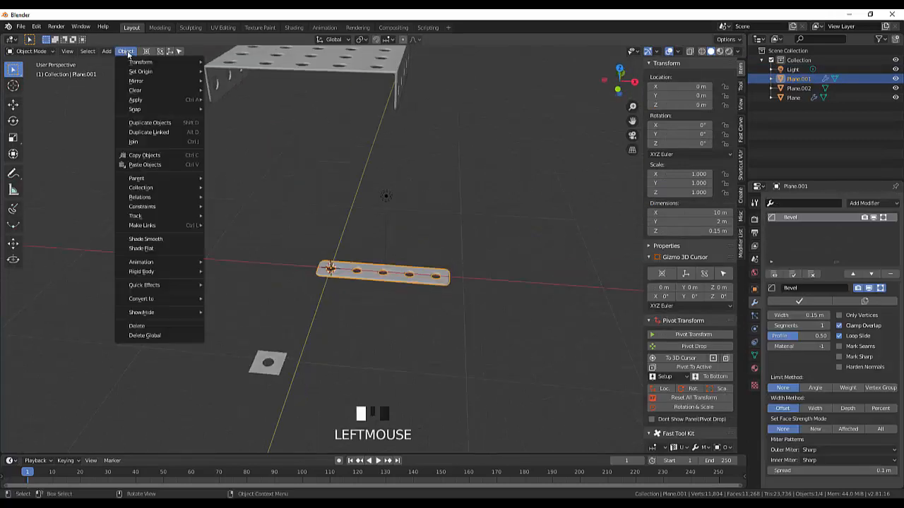
pyautogui.moveTo(140, 72)
pyautogui.click(236, 81)
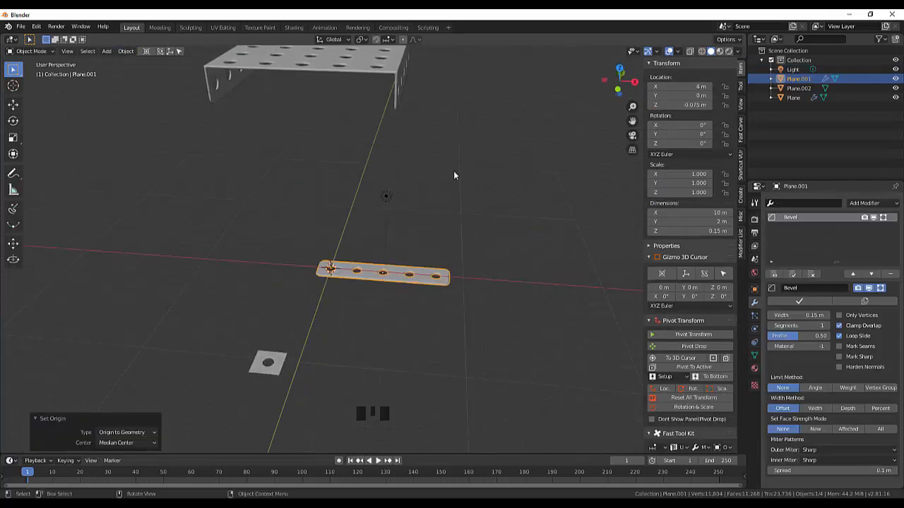
# - Duplicate the flanged plate in Right view and place the copy lower and offset toward negative Y
pyautogui.moveTo(454, 174); pyautogui.dragTo(389, 166, button='middle')
pyautogui.click(389, 87)
pyautogui.press('KP_3')
pyautogui.scroll(-2, 372, 195)
pyautogui.hotkey('shift', 'd')
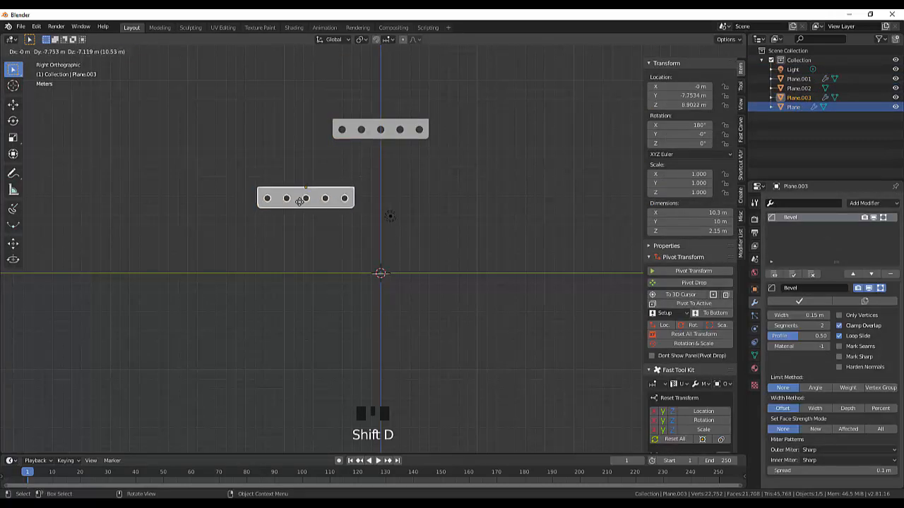
pyautogui.click(267, 196)
# - Rotate the flat strip 90° to stand upright and move its top hole onto the upper plate's end hole
pyautogui.moveTo(438, 195); pyautogui.dragTo(390, 259, button='middle')
pyautogui.click(395, 289)
pyautogui.write('r90')
pyautogui.press('Return')
pyautogui.click(387, 253)
pyautogui.press('g')
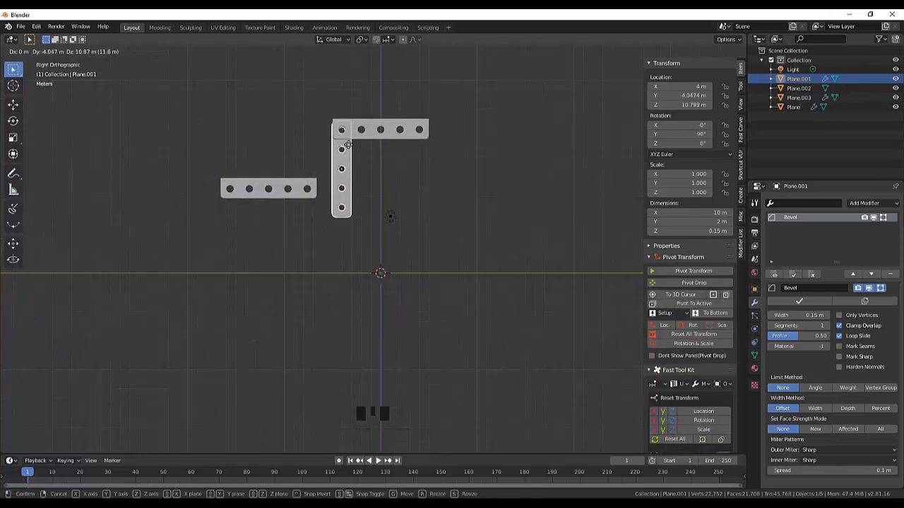
pyautogui.click(349, 147)
# - Tilt the strip diagonally between the two plates and move its upper end onto the upper plate's end hole
pyautogui.press('r')
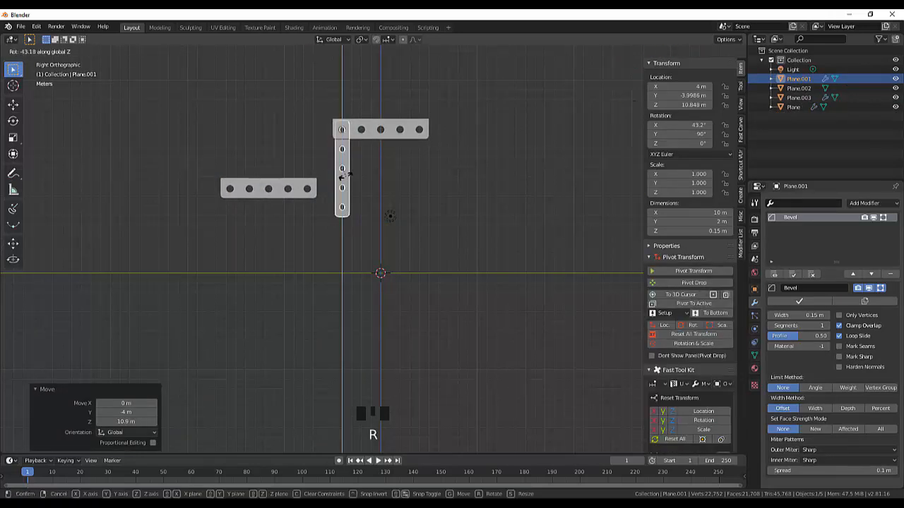
pyautogui.click(347, 167)
pyautogui.press('g')
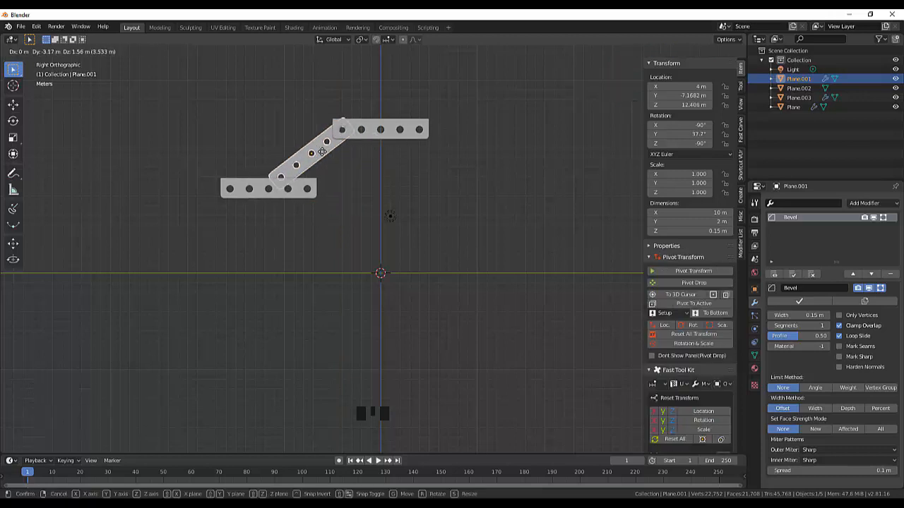
pyautogui.click(322, 152)
# - Tilt the diagonal strip more steeply, to about 58°, and realign it with the upper plate's end hole
pyautogui.click(308, 187)
pyautogui.click(314, 157)
pyautogui.press('r')
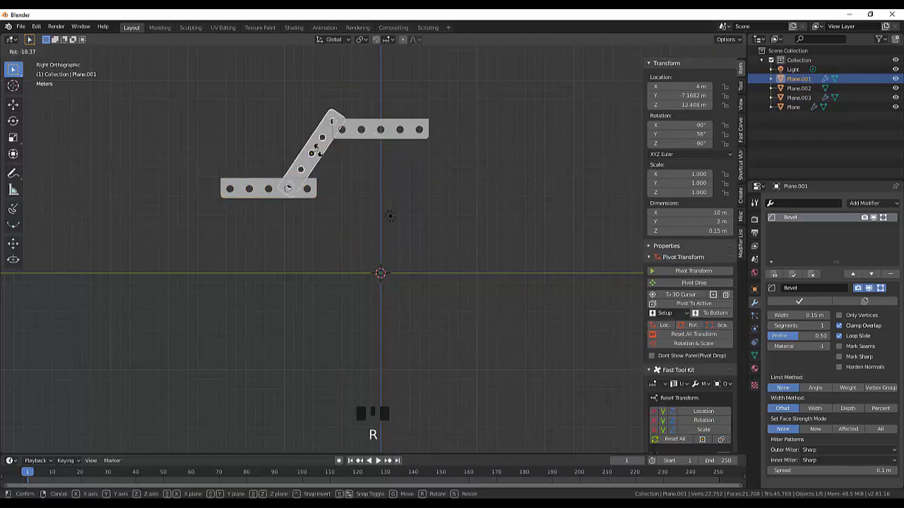
pyautogui.click(317, 149)
pyautogui.press('g')
pyautogui.click(326, 158)
# - Move the lower plate copy so its end hole meets the strip's lower hole
pyautogui.click(294, 186)
pyautogui.press('g')
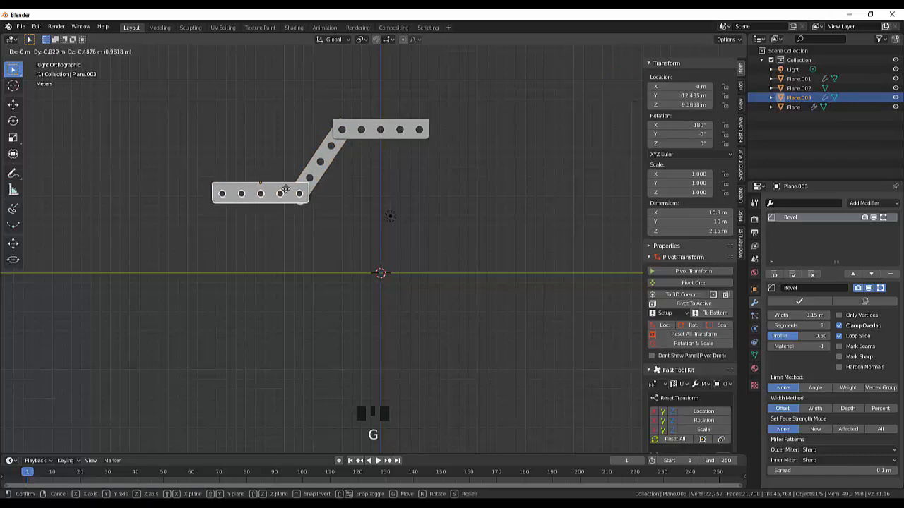
pyautogui.click(285, 189)
# - Move the diagonal strip along the X axis in Top view
pyautogui.moveTo(285, 190); pyautogui.dragTo(363, 198, button='middle')
pyautogui.click(363, 197)
pyautogui.press('KP_7')
pyautogui.press('g')
pyautogui.press('x')
pyautogui.click(405, 310)
# - Delete the square-ended strip that connects the two flanged plates
pyautogui.moveTo(406, 311); pyautogui.dragTo(342, 228, button='middle')
pyautogui.click(324, 170)
pyautogui.press('Delete')
# - Duplicate the single-hole tile, place the copy apart from it, and select one tile for editing
pyautogui.moveTo(409, 236); pyautogui.dragTo(463, 298, button='middle')
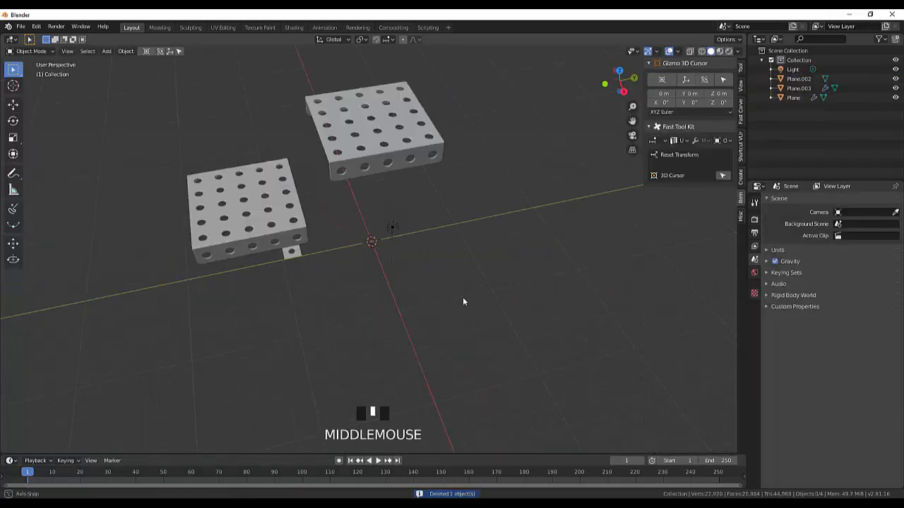
pyautogui.click(296, 253)
pyautogui.hotkey('shift', 'd')
pyautogui.click(152, 287)
pyautogui.click(297, 254)
pyautogui.scroll(6, 298, 254)
pyautogui.click(154, 260)
# - Array the tile with a count of 5 and a relative offset of 1 along Y, then apply the modifier
pyautogui.click(798, 203)
pyautogui.click(787, 226)
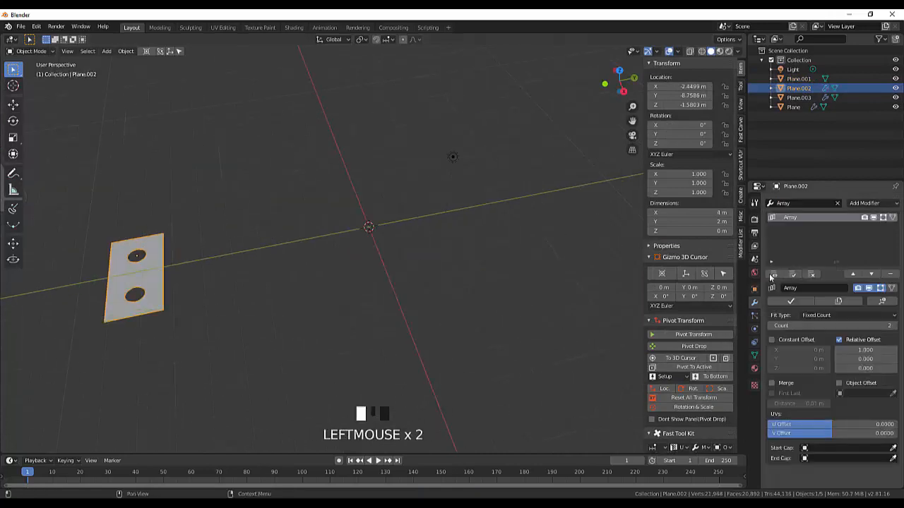
pyautogui.write('1')
pyautogui.press('Return')
pyautogui.click(893, 326)
pyautogui.click(894, 326)
pyautogui.click(894, 325)
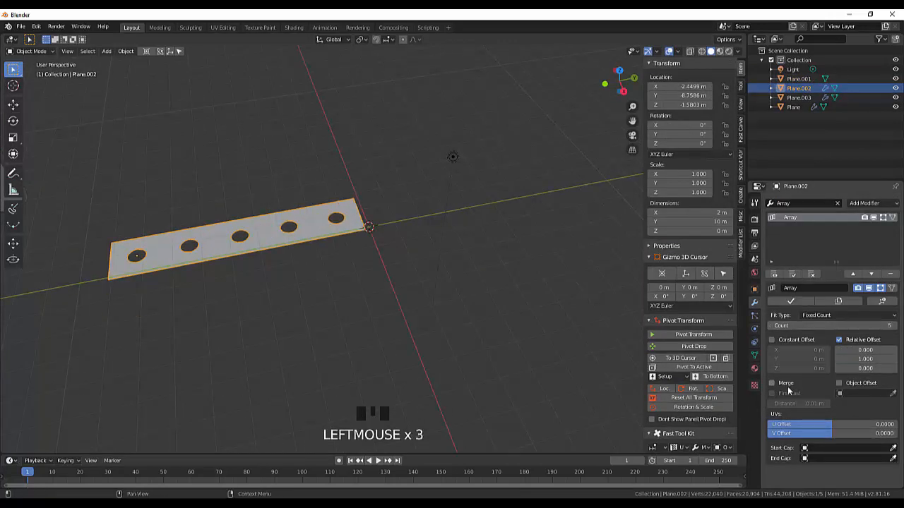
pyautogui.click(791, 302)
# - Round the new five-hole strip's corner vertices into semicircular ends with a vertex-only bevel in Edit Mode
pyautogui.click(268, 232)
pyautogui.moveTo(261, 190); pyautogui.dragTo(470, 244, button='middle')
pyautogui.press('Tab')
pyautogui.click(459, 192)
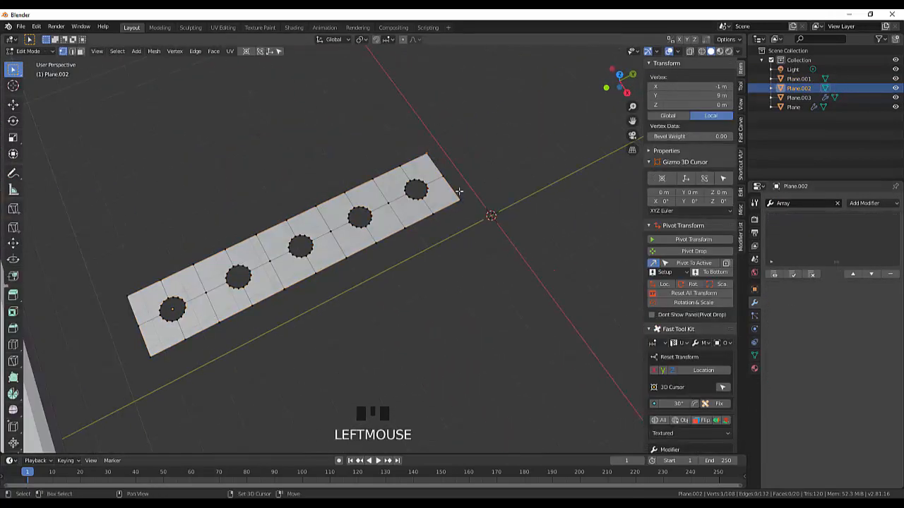
pyautogui.hotkey('ctrl', 'shift', 'b')
pyautogui.click(313, 373)
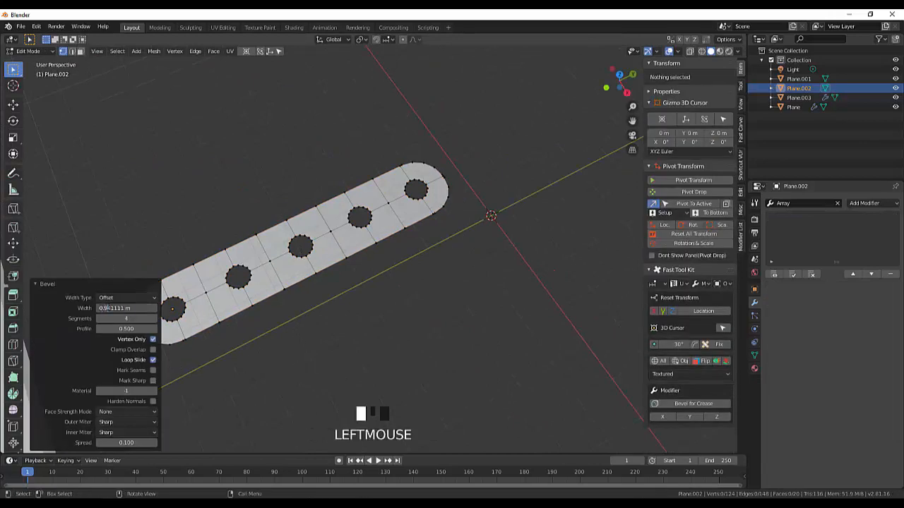
pyautogui.click(327, 301)
pyautogui.moveTo(327, 301); pyautogui.dragTo(303, 269, button='middle')
# - Clear the modifier search filter, then add and apply a Solidify modifier giving the rounded strip 0.15 m thickness
pyautogui.click(839, 203)
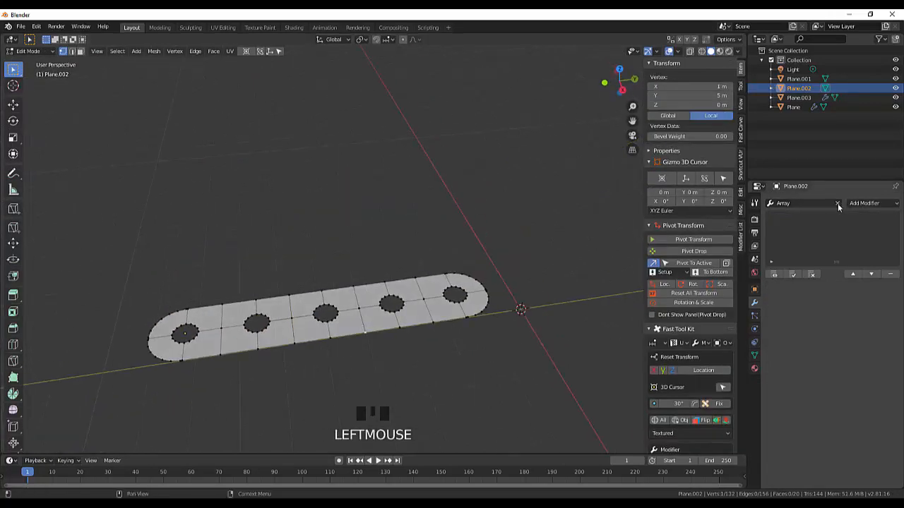
pyautogui.click(873, 203)
pyautogui.click(710, 352)
pyautogui.moveTo(798, 315); pyautogui.dragTo(809, 315)
pyautogui.click(799, 302)
# - Add a Bevel modifier to the rounded strip with a width of 0.15 m
pyautogui.click(856, 204)
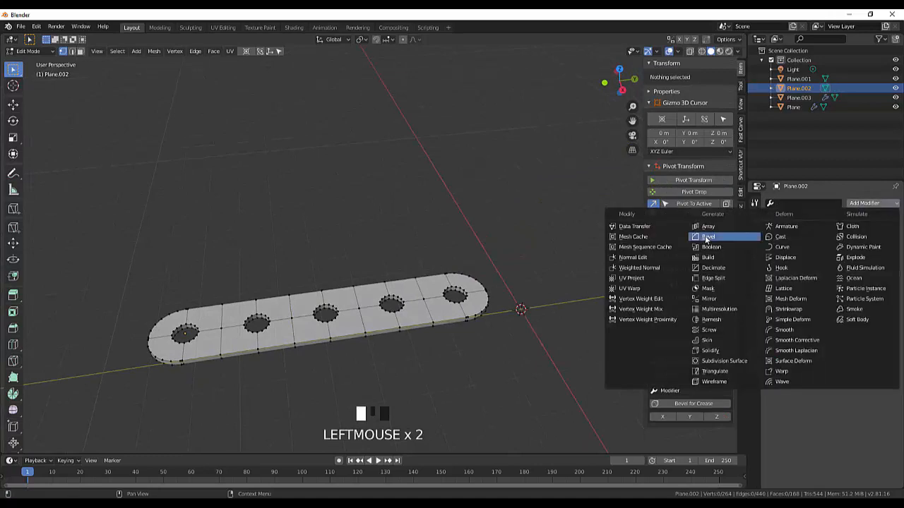
pyautogui.click(705, 237)
pyautogui.click(783, 316)
pyautogui.write('0.15')
pyautogui.press('Return')
pyautogui.moveTo(561, 349); pyautogui.dragTo(552, 311, button='middle')
pyautogui.scroll(-3, 552, 311)
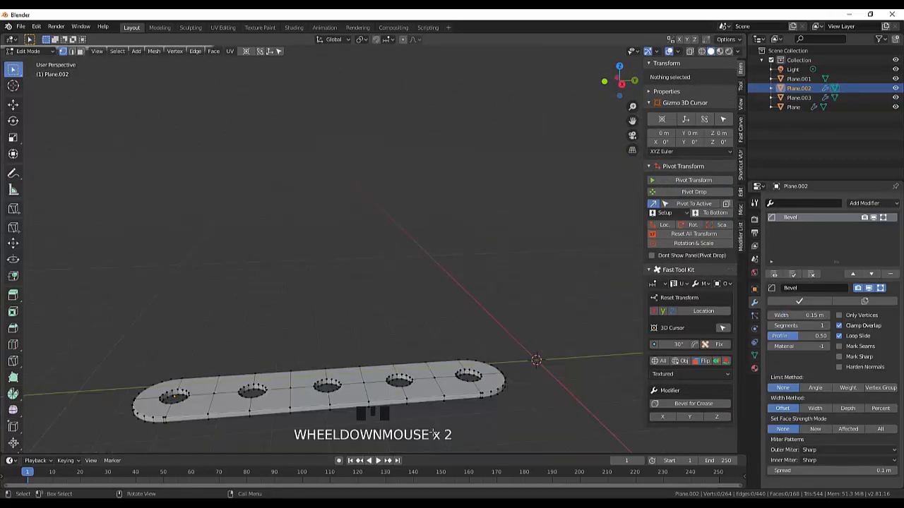
pyautogui.click(510, 380)
pyautogui.moveTo(168, 325); pyautogui.dragTo(173, 342)
pyautogui.moveTo(528, 368); pyautogui.dragTo(524, 387, button='middle')
pyautogui.scroll(-6, 467, 353)
pyautogui.scroll(6, 423, 303)
# - Return the rounded strip to Object Mode and set its origin to its geometry
pyautogui.click(340, 264)
pyautogui.click(27, 52)
pyautogui.click(22, 64)
pyautogui.click(126, 51)
pyautogui.moveTo(138, 72)
pyautogui.click(233, 83)
# - Raise the rounded strip along Z to the plates' height and rotate it 90° about the Y axis
pyautogui.moveTo(381, 293); pyautogui.dragTo(377, 247, button='middle')
pyautogui.press('g')
pyautogui.press('z')
pyautogui.click(373, 43)
pyautogui.moveTo(373, 44); pyautogui.dragTo(379, 298, button='middle')
pyautogui.write('ry90')
pyautogui.press('Return')
# - Move the rounded strip about 8.18 m along X to sit outside the plates' flanges
pyautogui.moveTo(344, 92); pyautogui.dragTo(240, 109, button='middle')
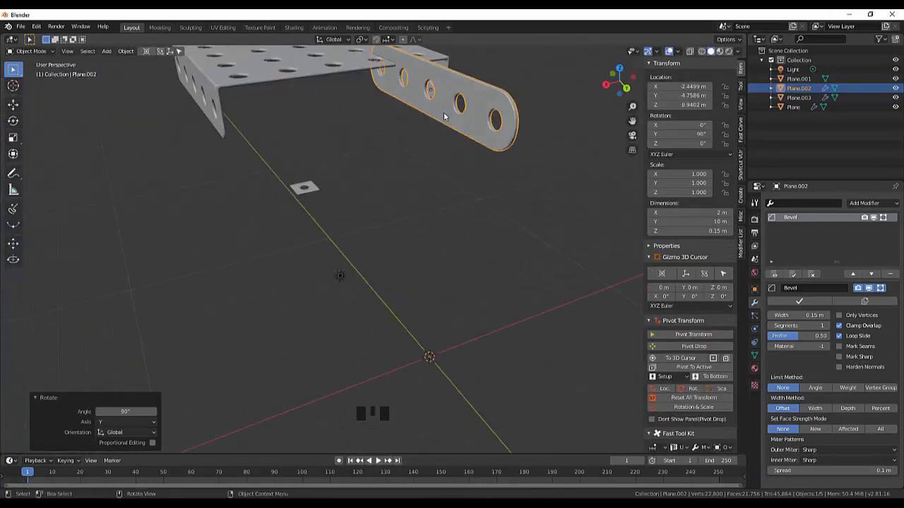
pyautogui.press('g')
pyautogui.press('x')
pyautogui.click(237, 154)
pyautogui.moveTo(236, 154); pyautogui.dragTo(407, 172, button='middle')
pyautogui.press('KP_2')
pyautogui.scroll(-3, 401, 169)
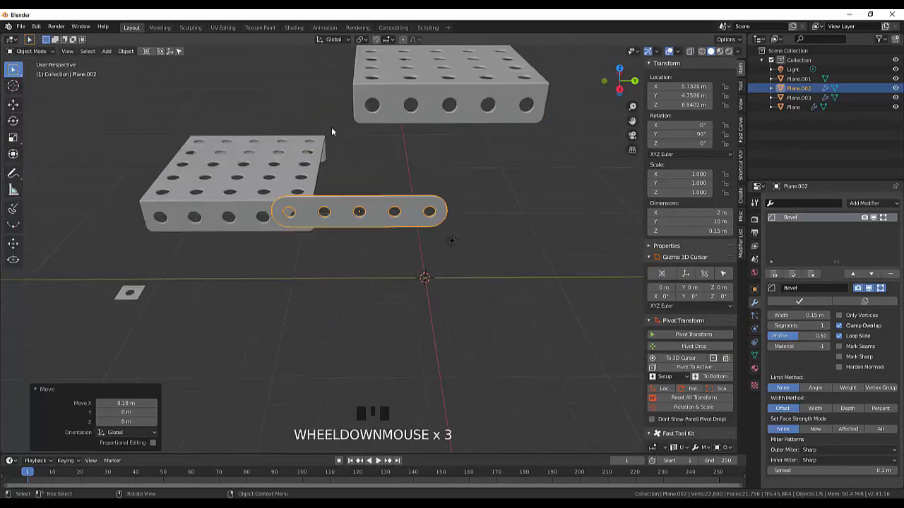
# - Tilt the rounded strip diagonally in Right view and move its upper hole onto the upper plate's end hole
pyautogui.moveTo(333, 127); pyautogui.dragTo(366, 184, button='middle')
pyautogui.press('r')
pyautogui.click(373, 173)
pyautogui.press('g')
pyautogui.click(341, 123)
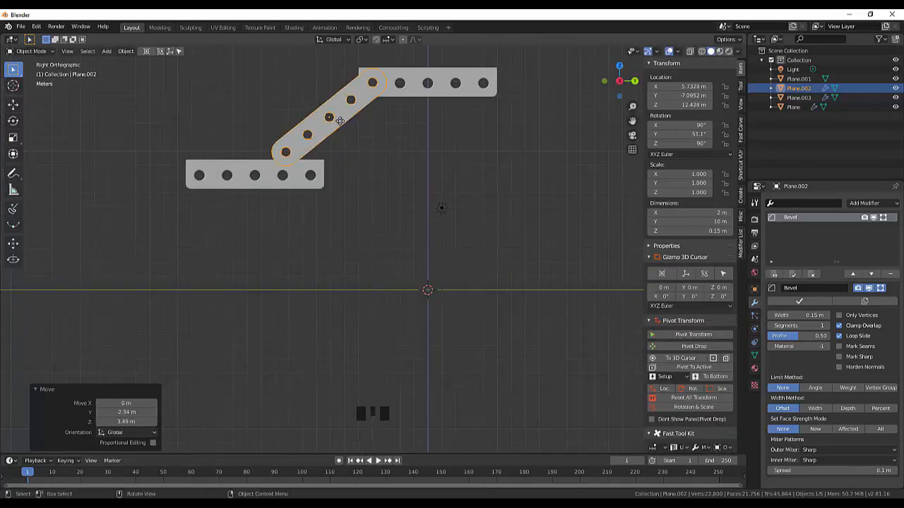
# - Raise the lower plate 1.69 m along Z and shift it so a flange hole meets the strip's lower hole
pyautogui.click(315, 173)
pyautogui.press('g')
pyautogui.press('z')
pyautogui.click(318, 149)
pyautogui.press('g')
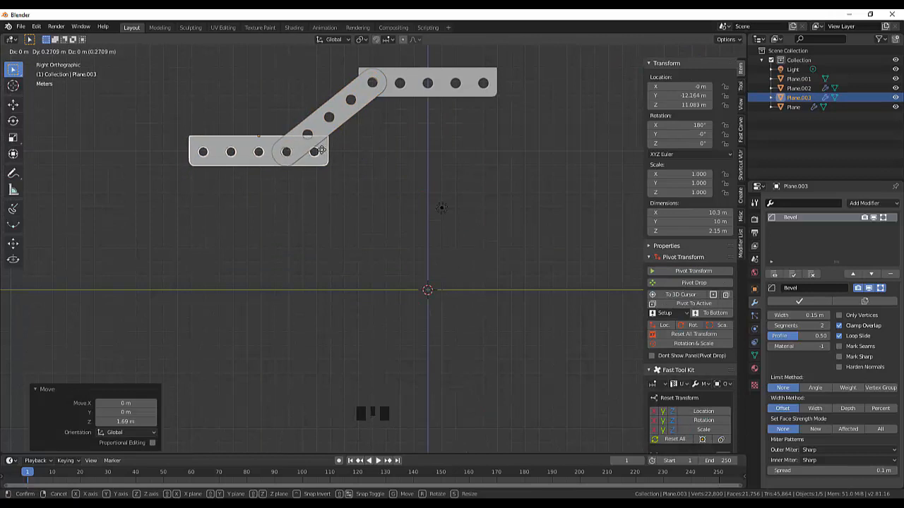
pyautogui.click(321, 150)
# - Duplicate the diagonal rounded strip, leaving the copy at the original's location
pyautogui.moveTo(340, 160); pyautogui.dragTo(369, 176, button='middle')
pyautogui.scroll(3, 368, 176)
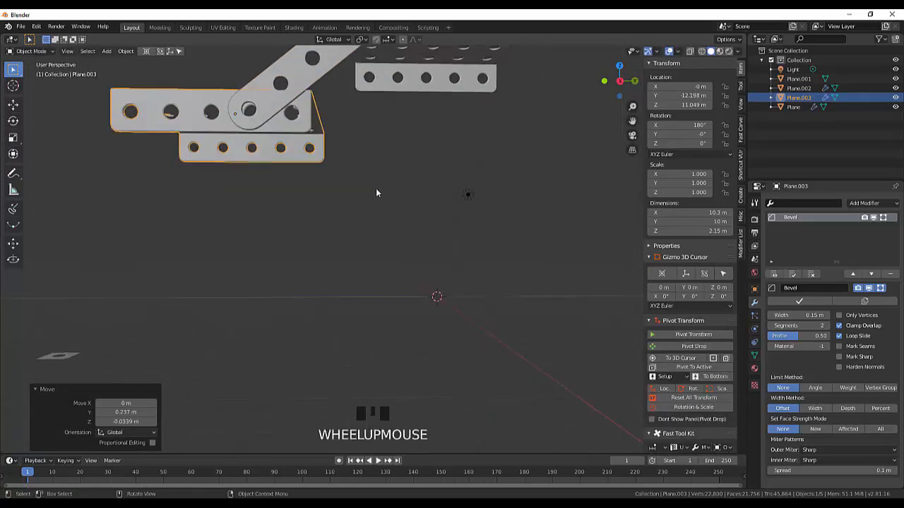
pyautogui.scroll(-4, 376, 192)
pyautogui.click(350, 145)
pyautogui.hotkey('shift', 'd')
pyautogui.write('x: [33')
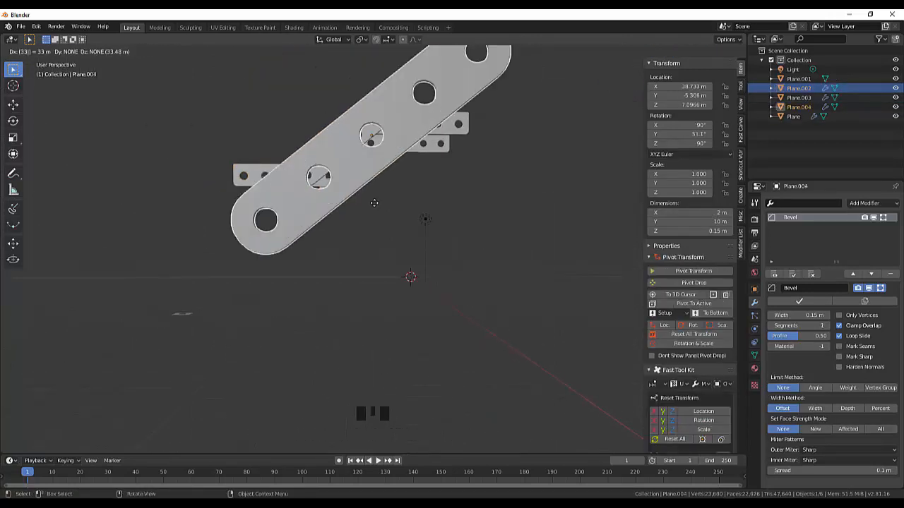
pyautogui.moveTo(375, 202); pyautogui.dragTo(363, 248, button='middle')
pyautogui.rightClick(402, 204)
pyautogui.click(321, 155)
pyautogui.moveTo(367, 177)
pyautogui.mouseDown(button='middle')
pyautogui.moveTo(513, 197)
pyautogui.moveTo(370, 157)
pyautogui.mouseUp(button='middle')
pyautogui.press('g')
pyautogui.click(424, 170)
pyautogui.click(370, 160)
pyautogui.press('KP_3')
pyautogui.press('z')
pyautogui.rightClick(368, 161)
# - Rotate the copied strip upright and move it -0.634 m along X and -4.78 m along Z
pyautogui.press('r')
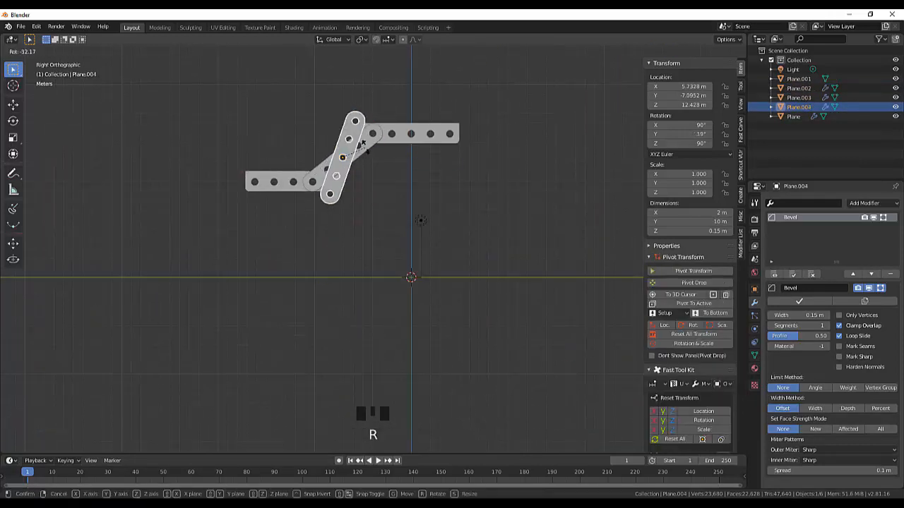
pyautogui.click(365, 146)
pyautogui.moveTo(344, 154); pyautogui.dragTo(322, 181, button='middle')
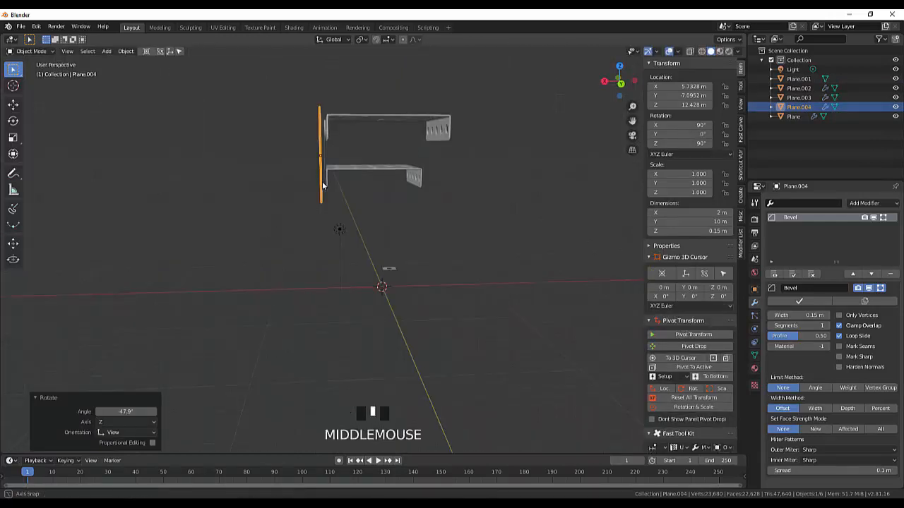
pyautogui.press('KP_1')
pyautogui.press('g')
pyautogui.click(417, 218)
pyautogui.moveTo(418, 217); pyautogui.dragTo(375, 214, button='middle')
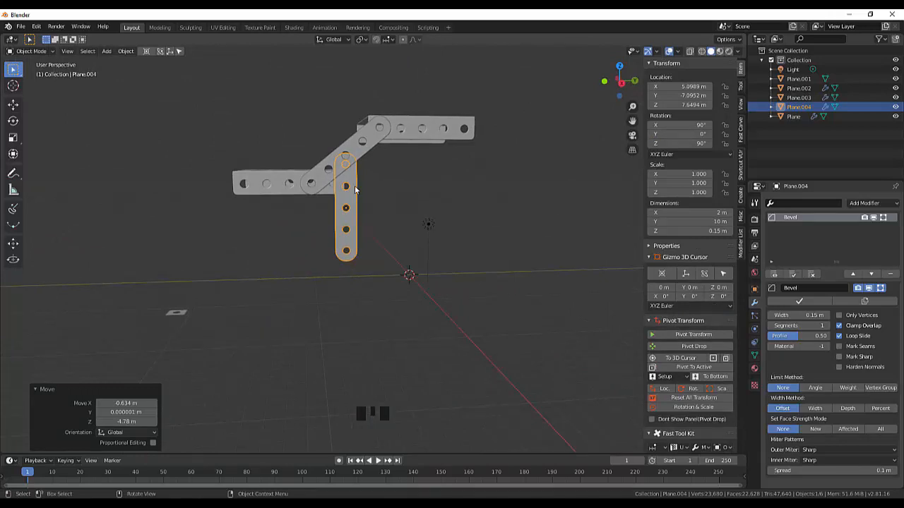
# - Move the upright strip in Right view so its second hole lines up with the lower plate's end hole
pyautogui.press('KP_3')
pyautogui.press('g')
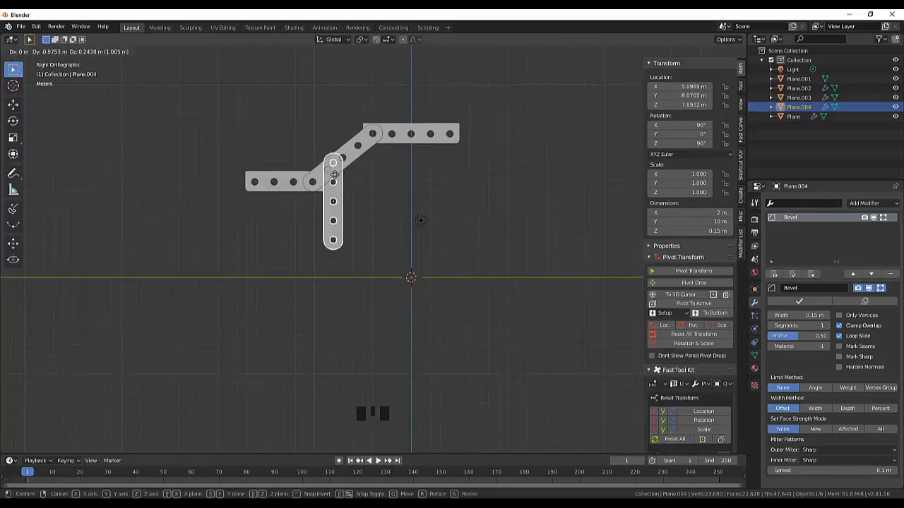
pyautogui.click(335, 174)
# - Move the upright strip about -0.58 m along Y and -0.53 m along Z in Right view
pyautogui.moveTo(335, 174); pyautogui.dragTo(302, 212, button='middle')
pyautogui.scroll(3, 364, 186)
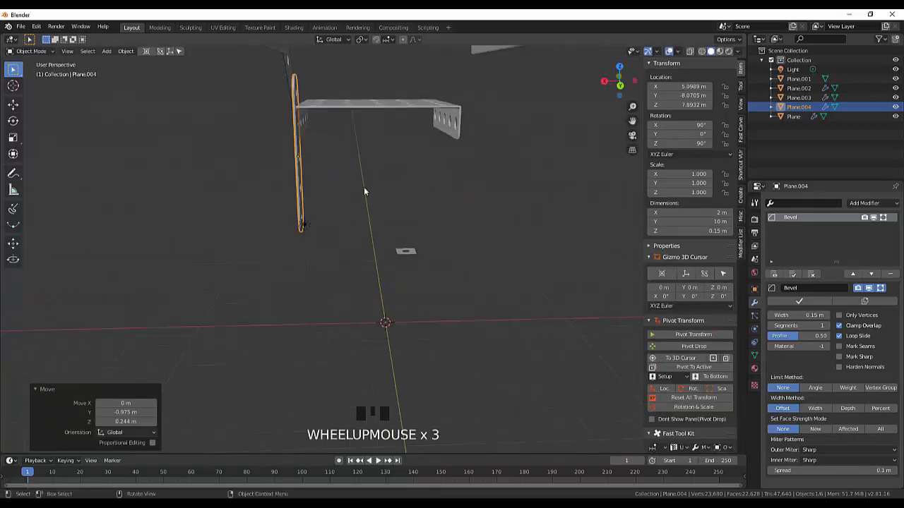
pyautogui.moveTo(364, 191)
pyautogui.mouseDown(button='middle')
pyautogui.moveTo(445, 192)
pyautogui.moveTo(364, 181)
pyautogui.mouseUp(button='middle')
pyautogui.scroll(-5, 364, 181)
pyautogui.press('KP_3')
pyautogui.doubleClick(342, 208)
pyautogui.press('g')
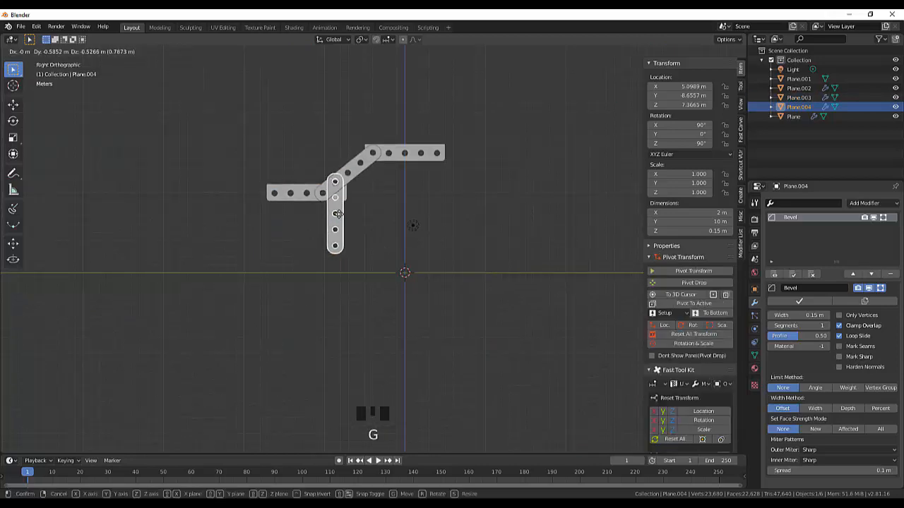
pyautogui.click(336, 212)
# - Shift the upright strip outward along X to 5.376 m so it sits outside the diagonal strip
pyautogui.moveTo(335, 211); pyautogui.dragTo(357, 228, button='middle')
pyautogui.press('g')
pyautogui.click(361, 228)
pyautogui.moveTo(530, 194); pyautogui.dragTo(396, 168, button='middle')
pyautogui.press('g')
pyautogui.click(481, 189)
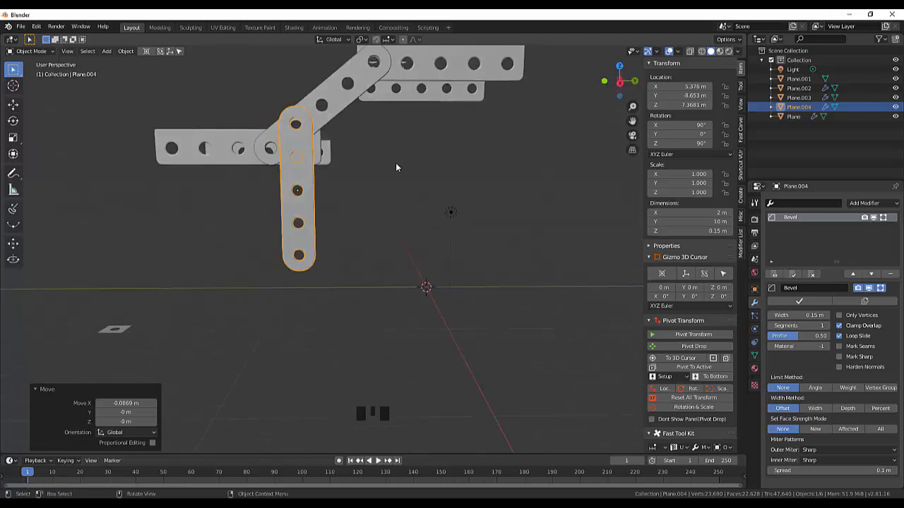
# - Move the upright strip 0.508 m along Y and 0.474 m along Z so its second hole meets the lower plate's end hole
pyautogui.press('KP_3')
pyautogui.press('g')
pyautogui.click(334, 188)
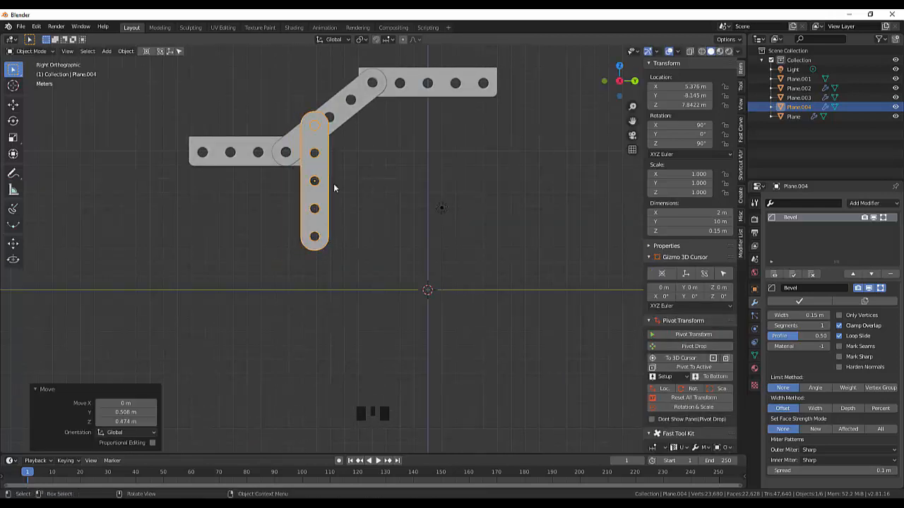
pyautogui.moveTo(334, 188); pyautogui.dragTo(386, 220, button='middle')
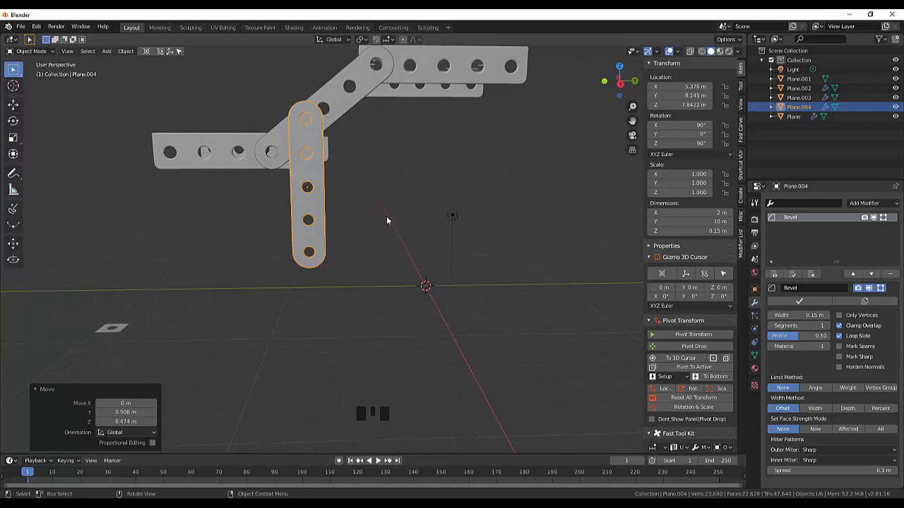
pyautogui.press('KP_3')
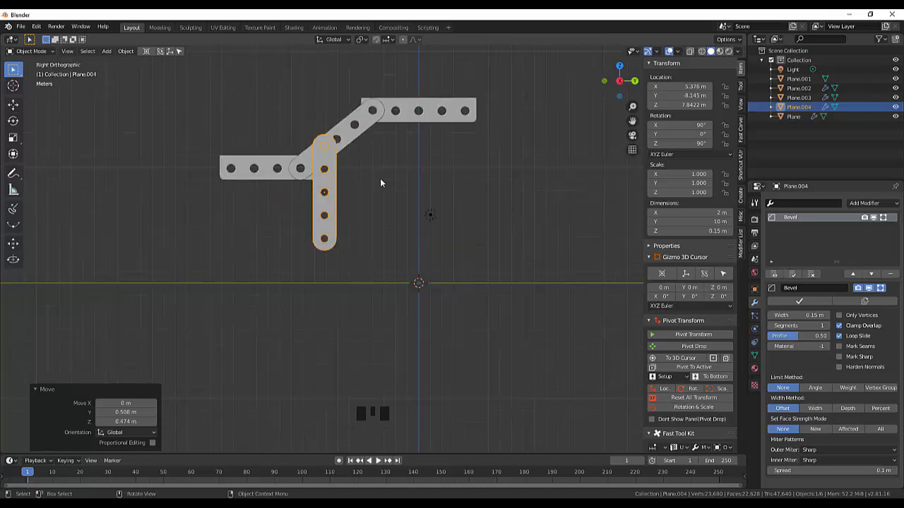
pyautogui.scroll(-6, 394, 240)
pyautogui.scroll(4, 417, 272)
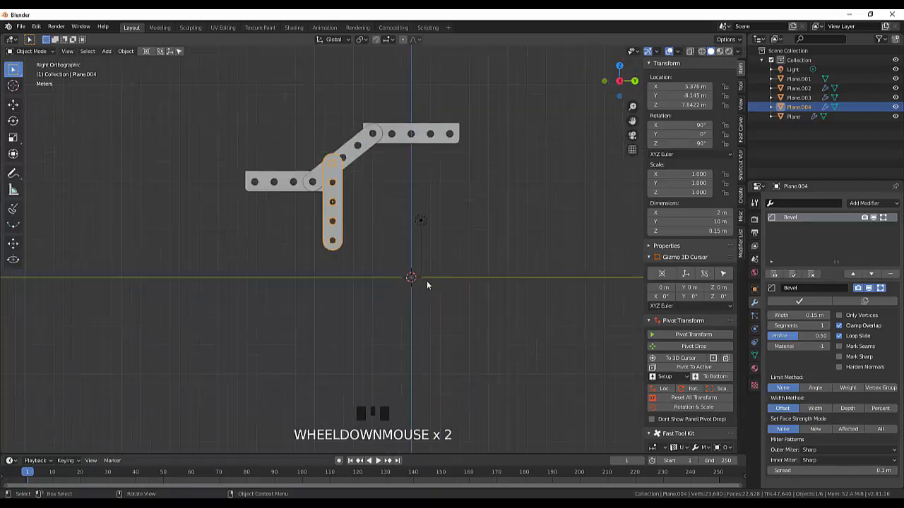
# - Duplicate the loose single-hole square beside the assembly and rotate the copy 90° about the Y axis
pyautogui.click(396, 303)
pyautogui.hotkey('shift', 'a')
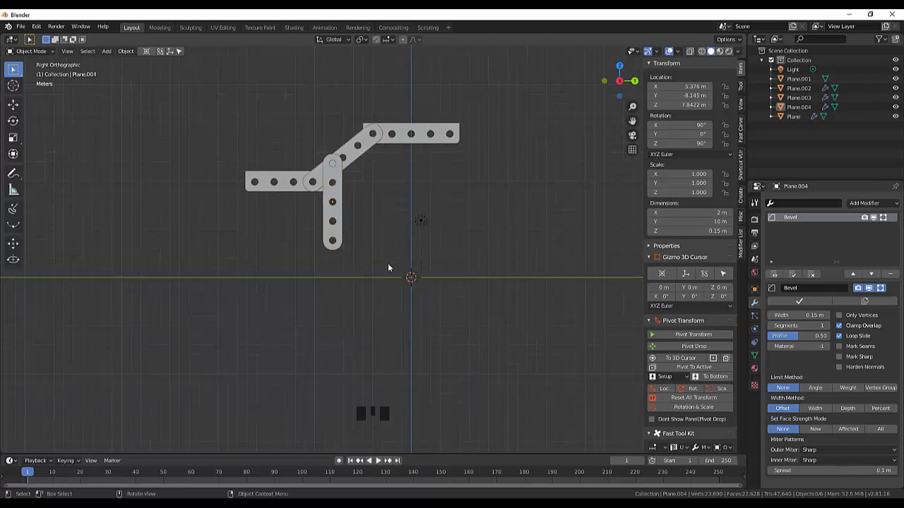
pyautogui.moveTo(389, 267); pyautogui.dragTo(402, 251, button='middle')
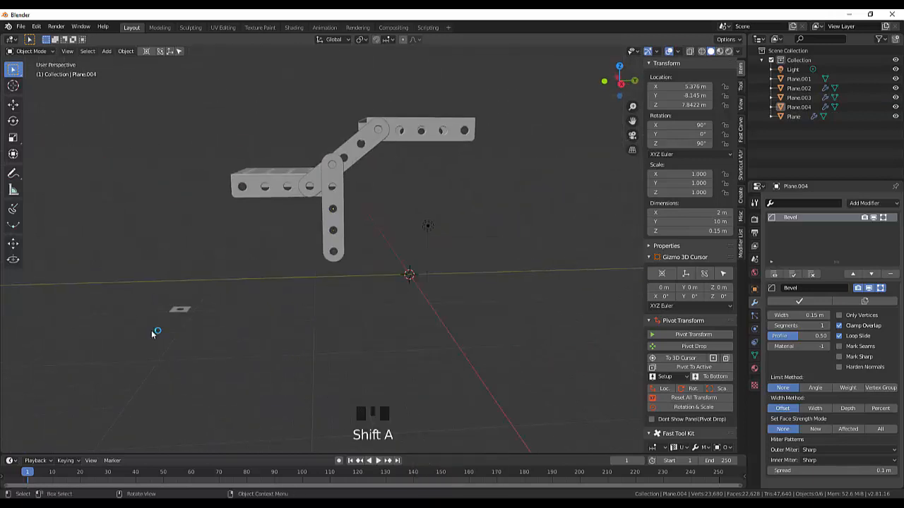
pyautogui.click(181, 310)
pyautogui.hotkey('shift', 'd')
pyautogui.click(441, 287)
pyautogui.moveTo(440, 287); pyautogui.dragTo(431, 298, button='middle')
pyautogui.press('r')
pyautogui.press('y')
pyautogui.press('9')
pyautogui.press('0')
pyautogui.press('Return')
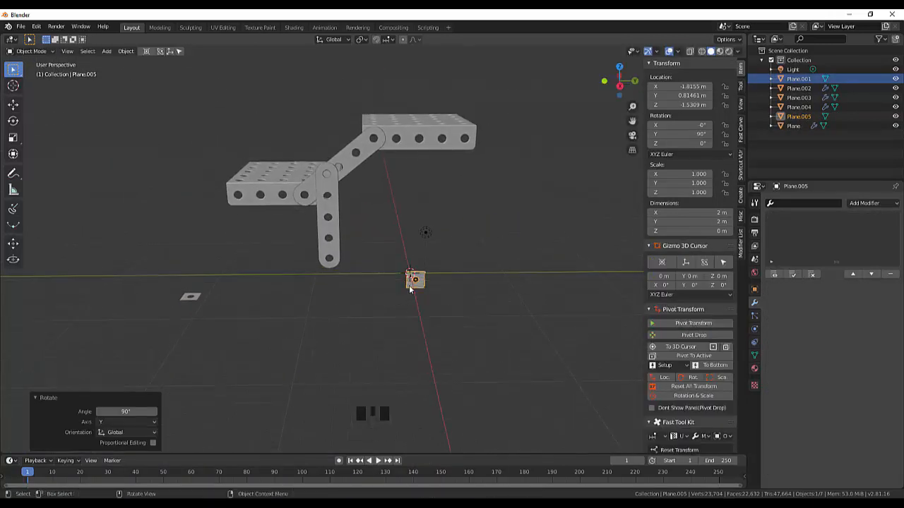
# - Move the copied square 5.22 m along Y and 16.5 m along Z, against the free end of the upper plate
pyautogui.press('KP_3')
pyautogui.press('g')
pyautogui.click(474, 139)
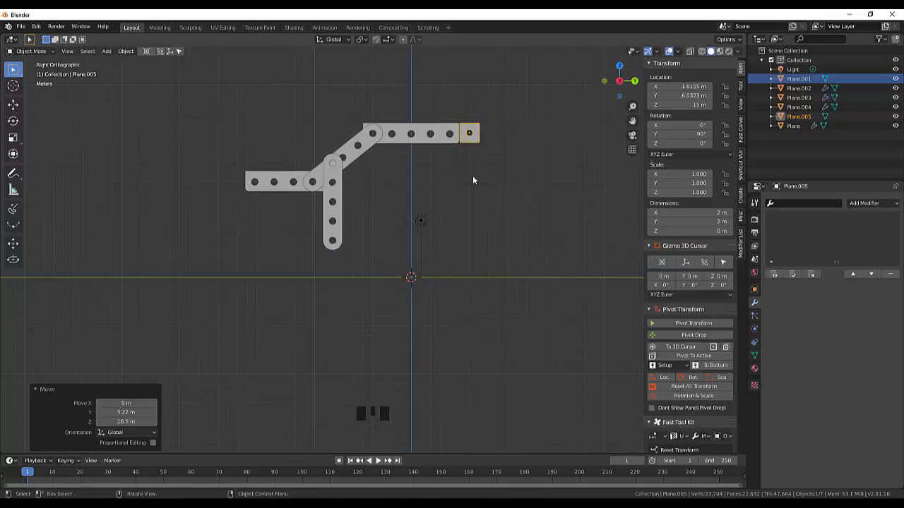
# - Add an Array modifier with a count of 6 to the copied square, forming a vertical perforated strip
pyautogui.click(797, 205)
pyautogui.click(798, 224)
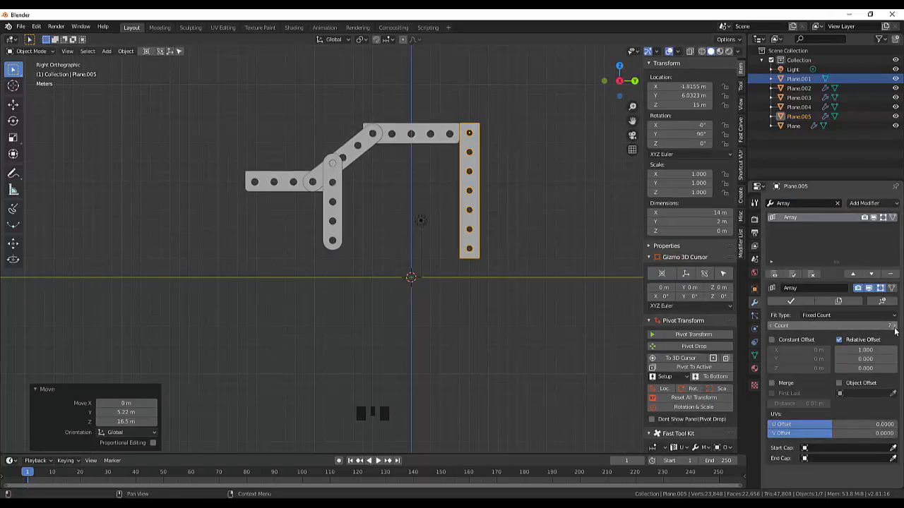
pyautogui.click(771, 326)
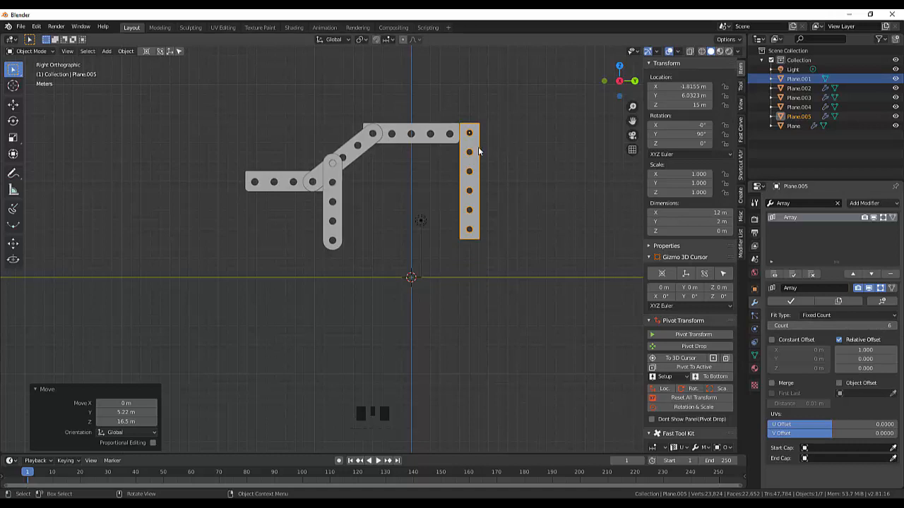
# - Try raising the upright five-hole strip and shifting it along Y so its top hole meets the diagonal strip's middle hole
pyautogui.click(339, 227)
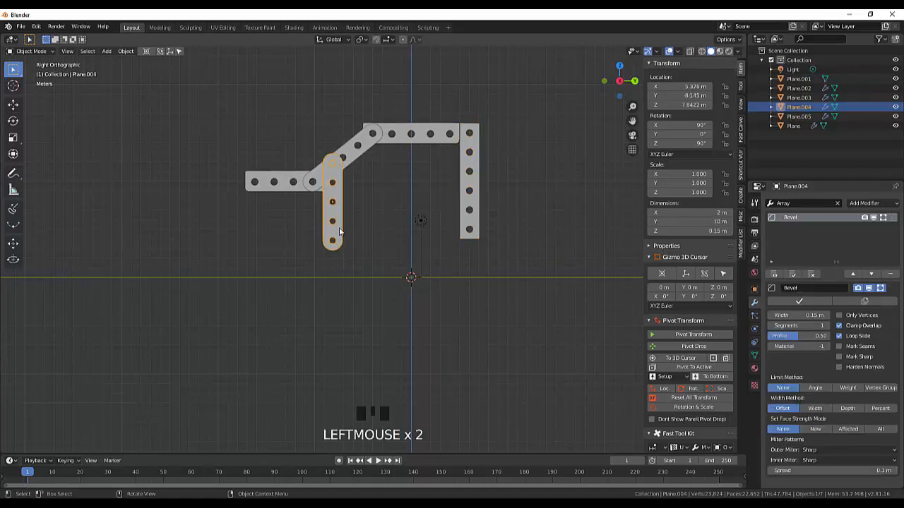
pyautogui.press('g')
pyautogui.click(341, 226)
pyautogui.click(340, 226)
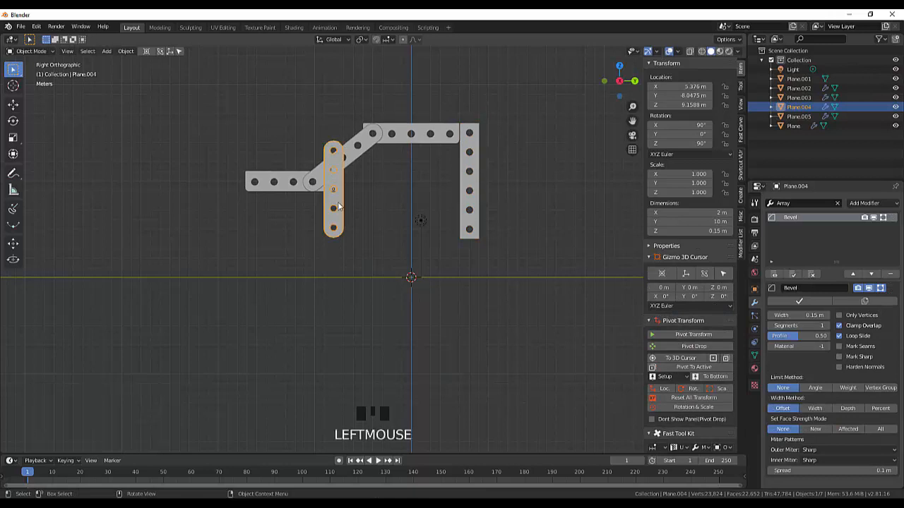
pyautogui.press('g')
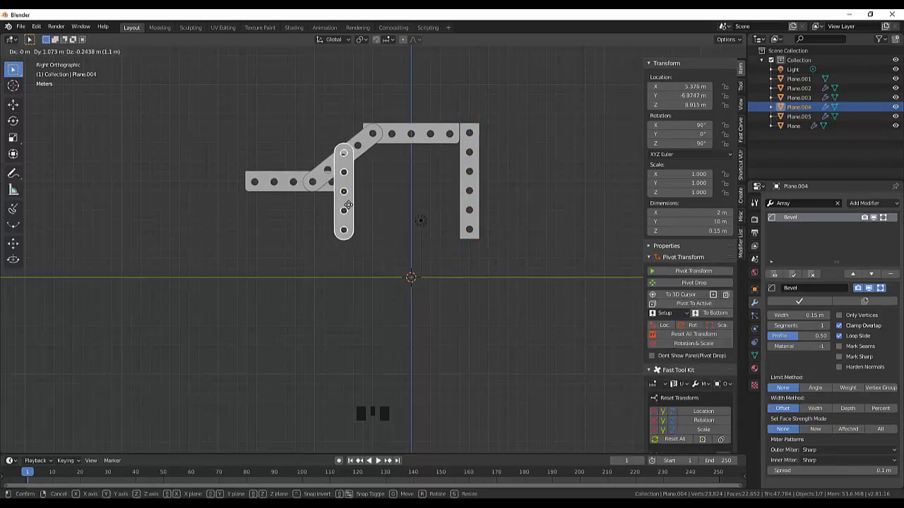
pyautogui.click(346, 205)
# - Try shifting the diagonal strip, then both rounded strips together, to line up with the upper plate's end hole
pyautogui.click(362, 152)
pyautogui.press('g')
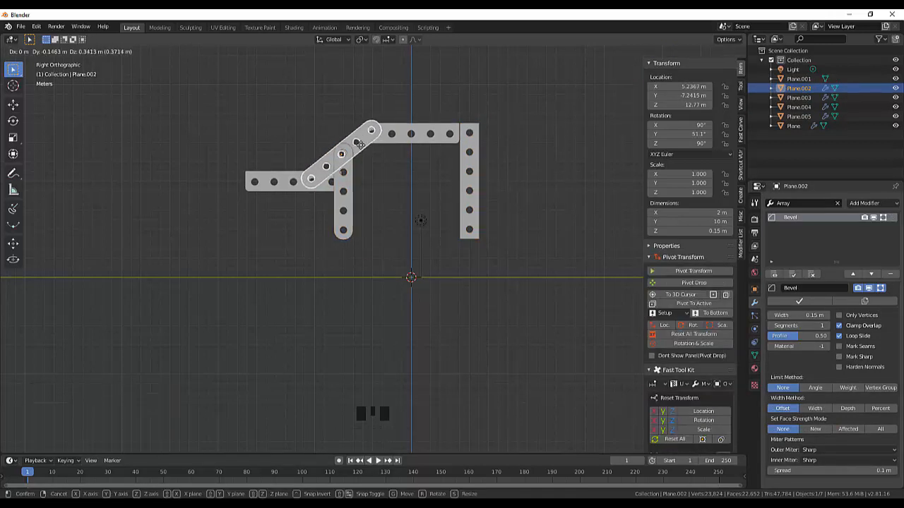
pyautogui.click(362, 143)
pyautogui.click(344, 186)
pyautogui.keyDown('shift'); pyautogui.click(368, 139); pyautogui.keyUp('shift')
pyautogui.press('g')
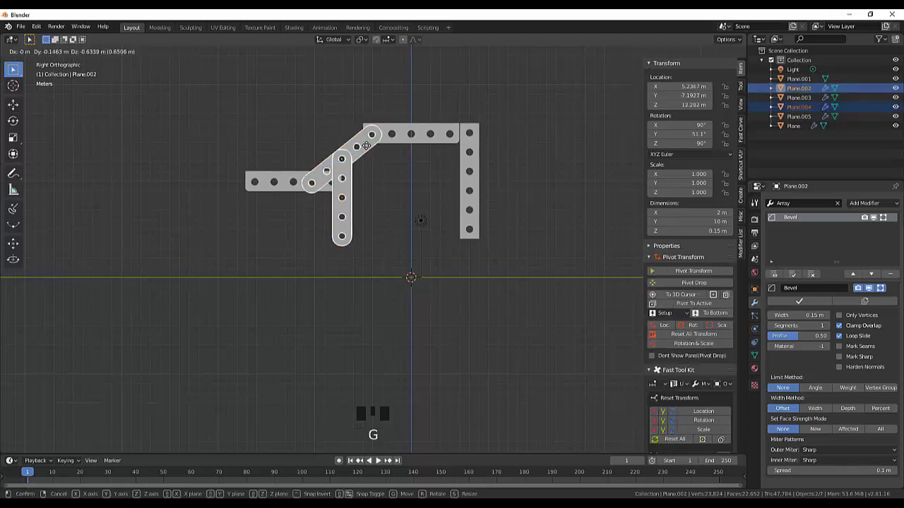
pyautogui.click(365, 147)
# - Try tilting the diagonal strip flatter and moving the lower plate about -0.83 m along Y and 1.12 m along Z
pyautogui.click(367, 148)
pyautogui.press('r')
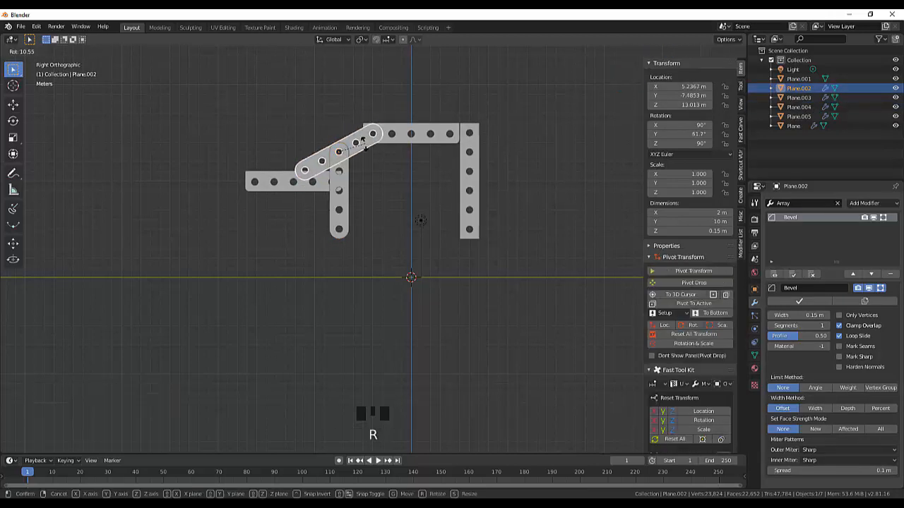
pyautogui.click(366, 151)
pyautogui.click(305, 182)
pyautogui.press('g')
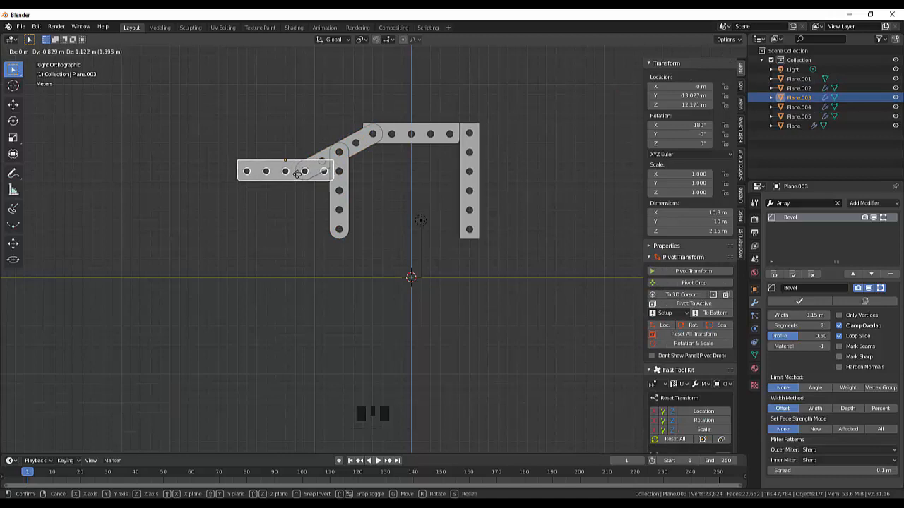
pyautogui.click(297, 174)
pyautogui.click(344, 209)
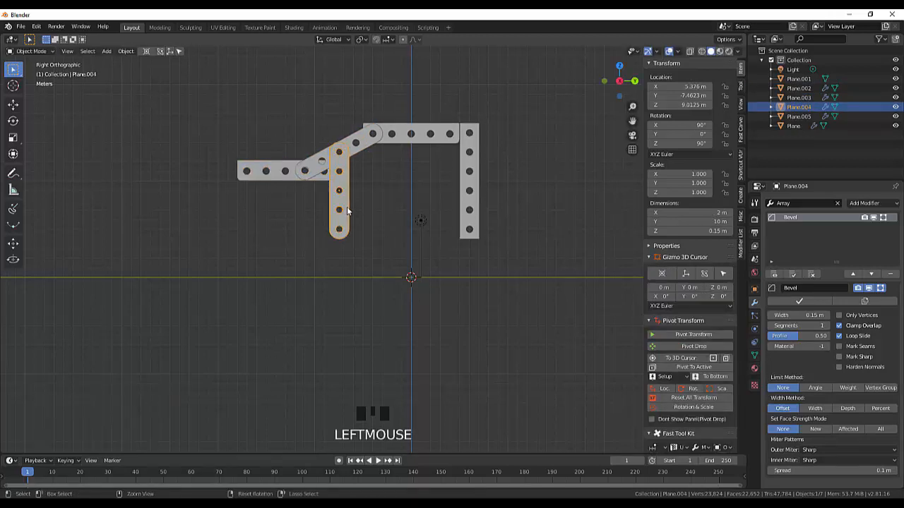
# - Undo the trial moves and rotation of the upright strip, diagonal strip and lower plate
pyautogui.hotkey('ctrl', 'z')
pyautogui.hotkey('ctrl', 'z')
pyautogui.hotkey('ctrl', 'z')
pyautogui.hotkey('ctrl', 'z')
pyautogui.hotkey('ctrl', 'z')
pyautogui.hotkey('ctrl', 'z')
pyautogui.hotkey('ctrl', 'z')
pyautogui.hotkey('ctrl', 'z')
pyautogui.hotkey('ctrl', 'z')
pyautogui.hotkey('ctrl', 'z')
pyautogui.hotkey('ctrl', 'z')
pyautogui.hotkey('ctrl', 'z')
pyautogui.hotkey('ctrl', 'z')
pyautogui.hotkey('ctrl', 'z')
pyautogui.hotkey('ctrl', 'z')
pyautogui.hotkey('ctrl', 'z')
pyautogui.hotkey('ctrl', 'z')
pyautogui.hotkey('ctrl', 'z')
pyautogui.hotkey('ctrl', 'z')
pyautogui.hotkey('ctrl', 'z')
# - Set the Array count of the vertical strip beside the upper plate to 7
pyautogui.click(339, 220)
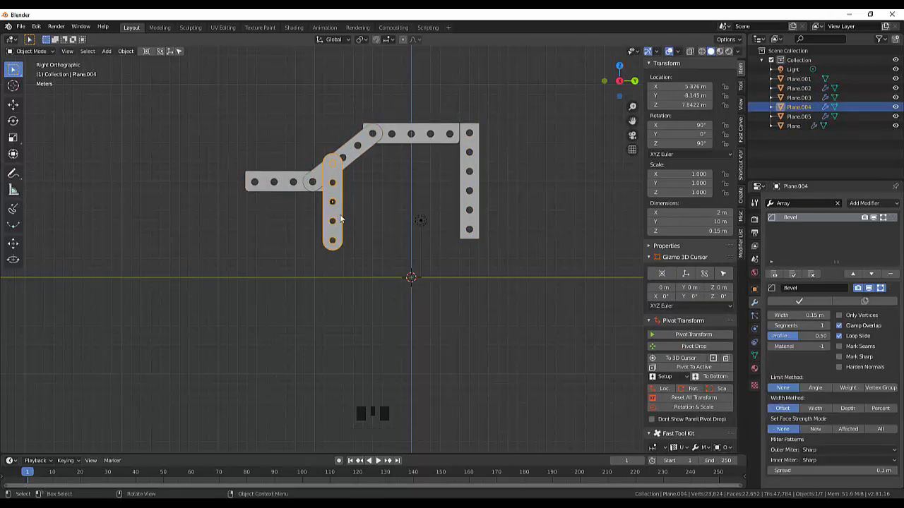
pyautogui.click(476, 185)
pyautogui.click(892, 326)
# - Lower the upright five-hole strip so its top hole meets the diagonal strip's second hole, nudging it -0.0488 m along Y
pyautogui.click(337, 197)
pyautogui.press('g')
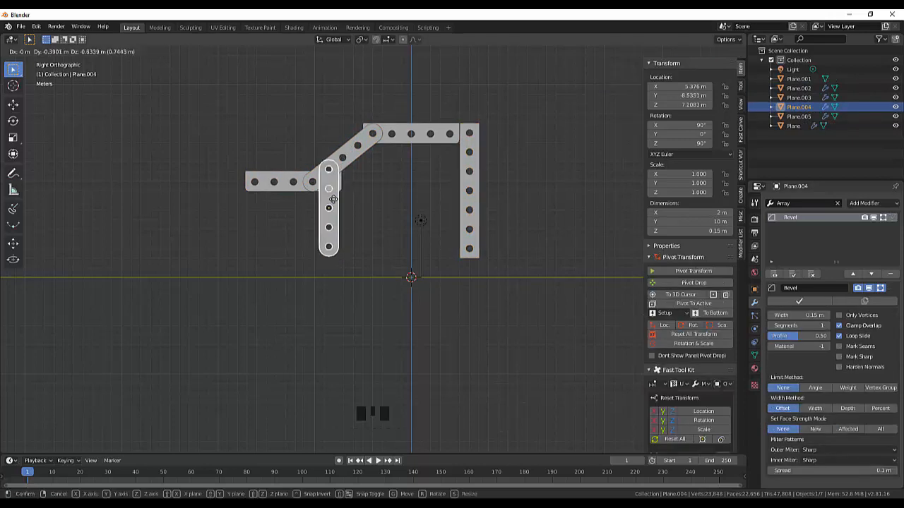
pyautogui.click(331, 200)
pyautogui.click(474, 185)
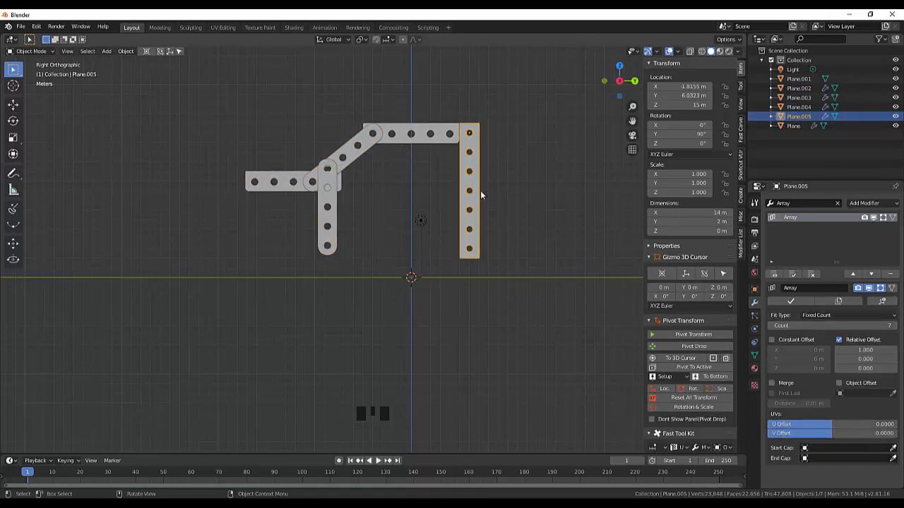
pyautogui.click(331, 206)
pyautogui.press('g')
pyautogui.press('y')
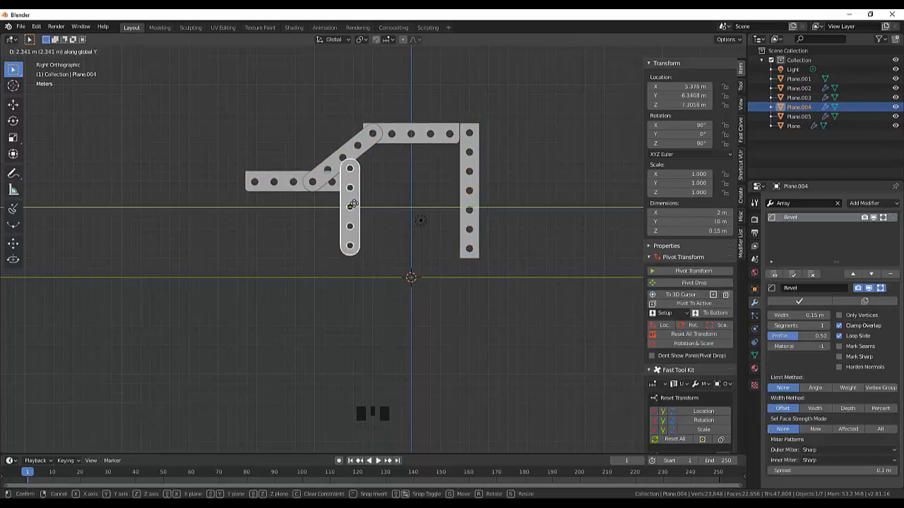
pyautogui.click(327, 205)
pyautogui.moveTo(371, 234); pyautogui.dragTo(483, 269, button='middle')
pyautogui.press('KP_3')
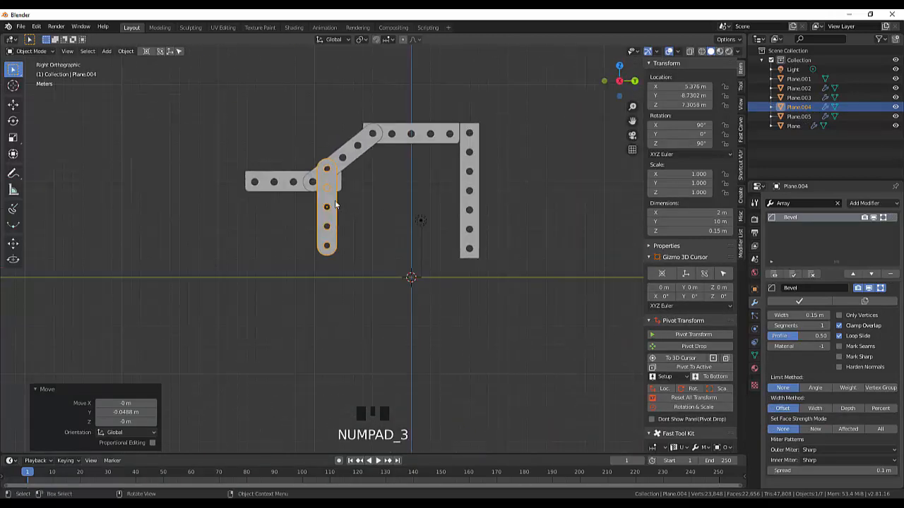
# - Apply the seven-hole strip's array and round its four end corners with a 6-segment vertex bevel
pyautogui.moveTo(336, 205); pyautogui.dragTo(534, 169, button='middle')
pyautogui.click(459, 226)
pyautogui.press('Tab')
pyautogui.scroll(3, 424, 219)
pyautogui.keyDown('shift'); pyautogui.click(514, 76); pyautogui.keyUp('shift')
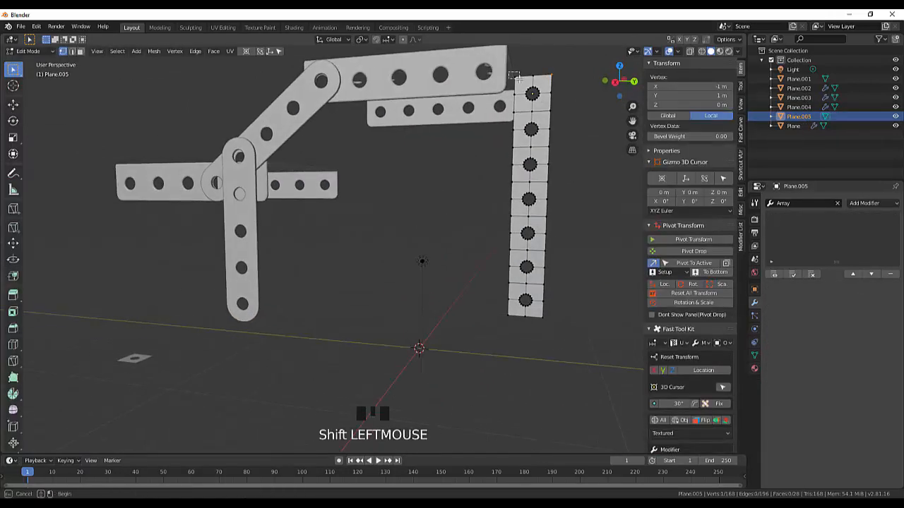
pyautogui.hotkey('ctrl', 'shift', 'b')
pyautogui.click(603, 380)
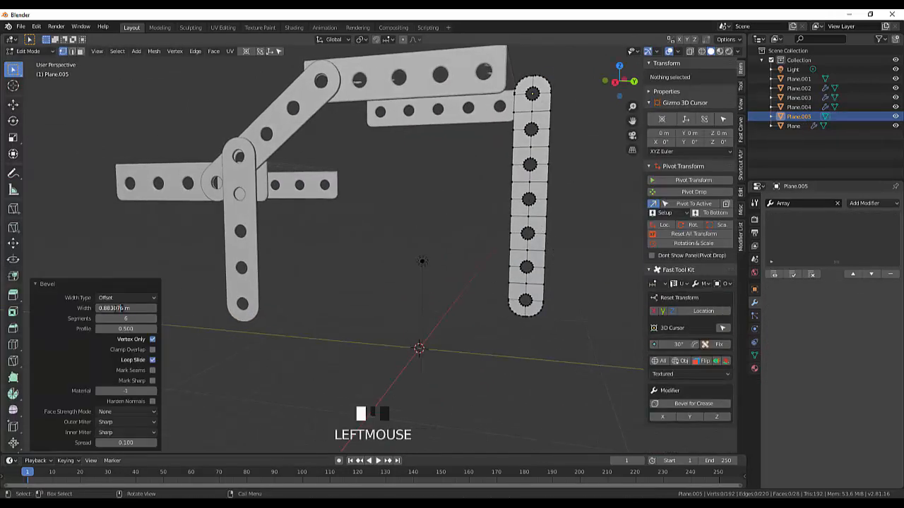
# - Add a Solidify modifier with a thickness of 0.15 m to the seven-hole strip
pyautogui.moveTo(503, 70); pyautogui.dragTo(575, 317)
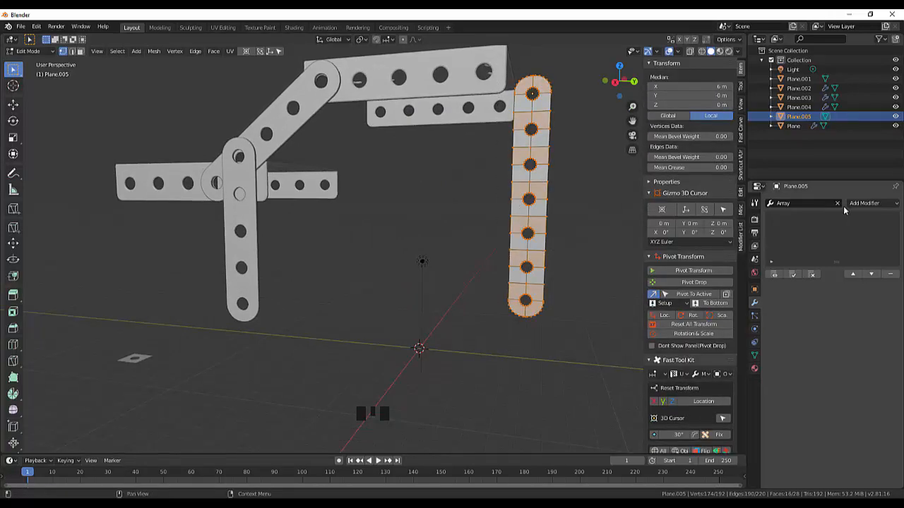
pyautogui.click(839, 204)
pyautogui.click(873, 204)
pyautogui.click(706, 352)
pyautogui.moveTo(586, 303); pyautogui.dragTo(452, 307, button='middle')
pyautogui.click(829, 315)
pyautogui.click(829, 315)
pyautogui.click(534, 313)
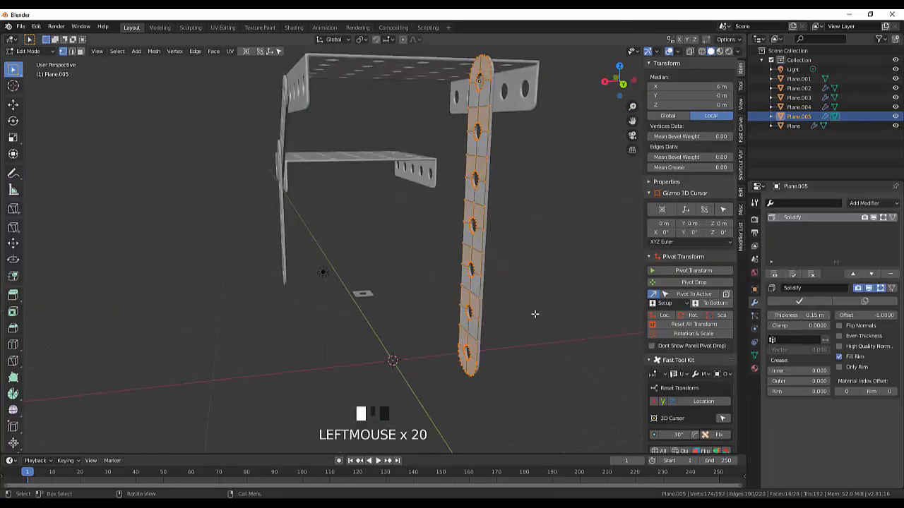
# - Apply the strip's Solidify modifier and add a Bevel modifier
pyautogui.click(799, 301)
pyautogui.click(874, 203)
pyautogui.click(699, 238)
pyautogui.click(532, 279)
pyautogui.scroll(-3, 545, 281)
pyautogui.moveTo(546, 281); pyautogui.dragTo(528, 282, button='middle')
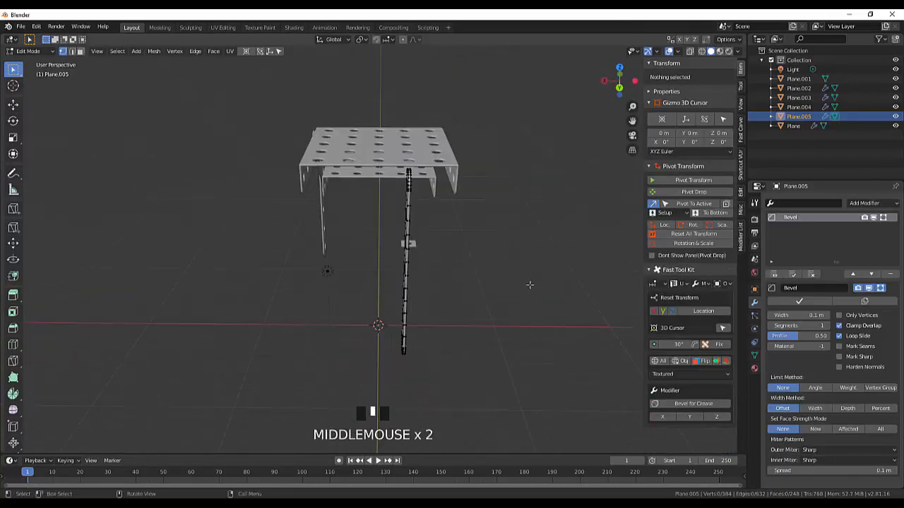
# - Set the seven-hole strip's origin to its geometry, using the median center
pyautogui.press('KP_3')
pyautogui.press('Tab')
pyautogui.click(129, 51)
pyautogui.moveTo(135, 75)
pyautogui.click(247, 85)
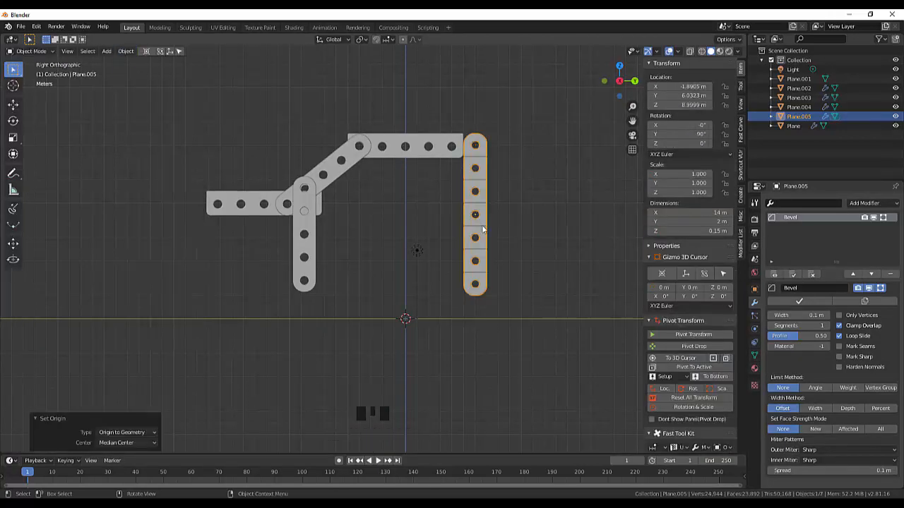
# - Try moving the seven-hole strip in Right view to line up with the upper plate's end hole
pyautogui.click(481, 223)
pyautogui.press('g')
pyautogui.click(457, 223)
pyautogui.moveTo(457, 225); pyautogui.dragTo(499, 266, button='middle')
# - Undo the seven-hole strip's move, origin change and Solidify and Bevel modifiers, and clear the mesh selection
pyautogui.hotkey('ctrl', 'z')
pyautogui.hotkey('ctrl', 'z')
pyautogui.hotkey('ctrl', 'z')
pyautogui.hotkey('ctrl', 'z')
pyautogui.hotkey('ctrl', 'z')
pyautogui.hotkey('ctrl', 'z')
pyautogui.hotkey('ctrl', 'z')
pyautogui.hotkey('ctrl', 'z')
pyautogui.click(503, 293)
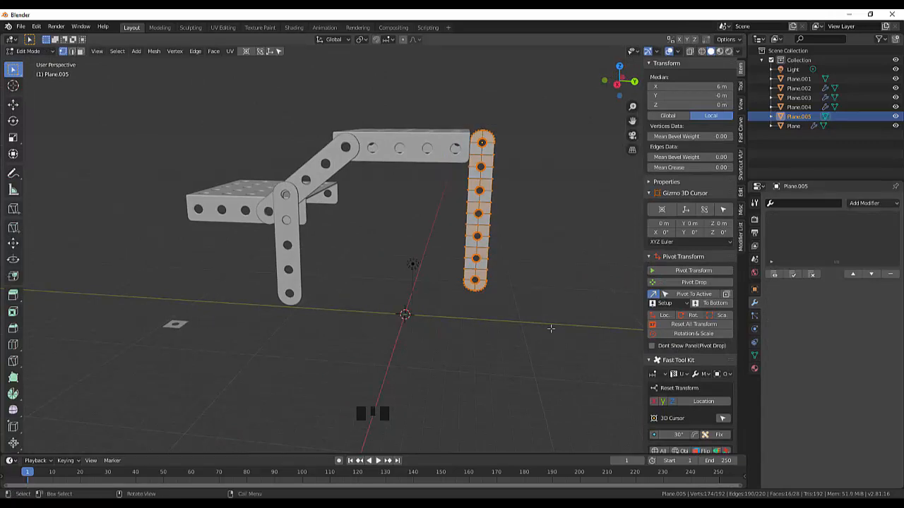
pyautogui.click(478, 396)
# - Add a Bevel modifier to the rounded seven-hole strip
pyautogui.moveTo(565, 296); pyautogui.dragTo(513, 278, button='middle')
pyautogui.scroll(3, 513, 278)
pyautogui.moveTo(466, 212); pyautogui.dragTo(516, 204, button='middle')
pyautogui.moveTo(486, 58); pyautogui.dragTo(545, 318)
pyautogui.moveTo(545, 318); pyautogui.dragTo(680, 309, button='middle')
pyautogui.click(793, 223)
# - Try adding Solidify and a second Bevel modifier to the rounded seven-hole strip, with a bevel width of 0.15 m
pyautogui.click(867, 202)
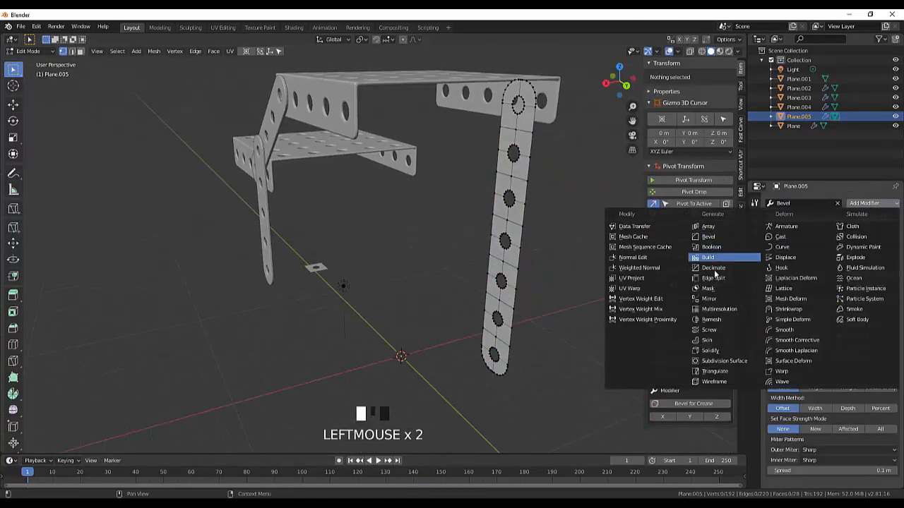
pyautogui.click(710, 351)
pyautogui.click(867, 202)
pyautogui.click(709, 236)
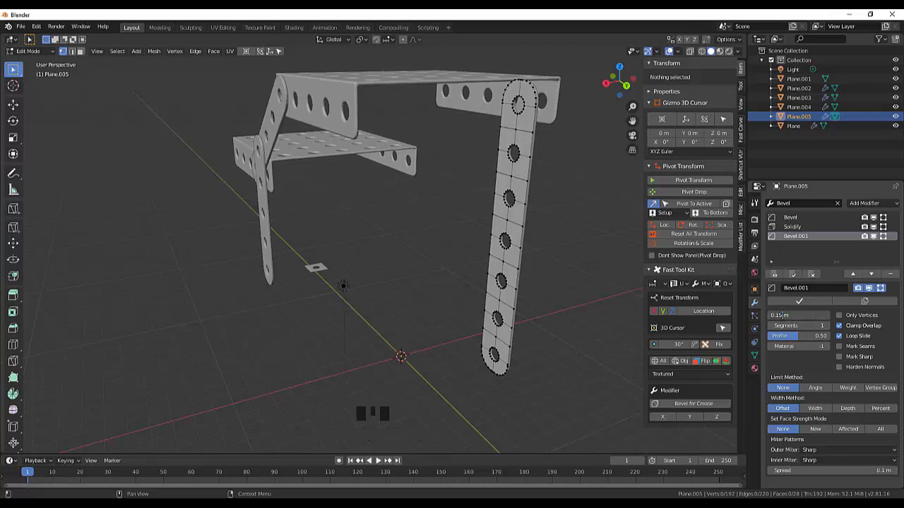
pyautogui.scroll(-3, 533, 357)
pyautogui.scroll(3, 534, 356)
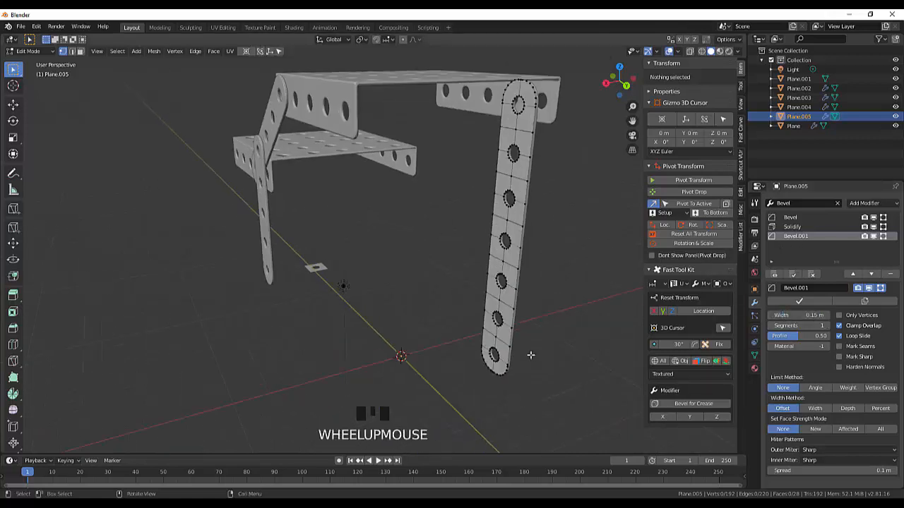
# - Undo the seven-hole strip's modifiers, corner rounding and array, back to the single square plate with one hole
pyautogui.hotkey('ctrl', 'z')
pyautogui.hotkey('ctrl', 'z')
pyautogui.hotkey('ctrl', 'z')
pyautogui.hotkey('ctrl', 'z')
pyautogui.hotkey('ctrl', 'z')
pyautogui.hotkey('ctrl', 'z')
pyautogui.hotkey('ctrl', 'z')
pyautogui.hotkey('ctrl', 'z')
pyautogui.hotkey('ctrl', 'z')
pyautogui.hotkey('ctrl', 'z')
pyautogui.hotkey('ctrl', 'z')
pyautogui.hotkey('ctrl', 'z')
pyautogui.hotkey('ctrl', 'z')
pyautogui.hotkey('ctrl', 'z')
pyautogui.hotkey('ctrl', 'z')
pyautogui.hotkey('ctrl', 'z')
pyautogui.hotkey('ctrl', 'z')
pyautogui.hotkey('ctrl', 'z')
pyautogui.hotkey('ctrl', 'z')
pyautogui.hotkey('ctrl', 'z')
pyautogui.hotkey('ctrl', 'z')
pyautogui.hotkey('ctrl', 'z')
pyautogui.hotkey('ctrl', 'z')
pyautogui.hotkey('ctrl', 'z')
pyautogui.hotkey('ctrl', 'z')
pyautogui.hotkey('ctrl', 'z')
pyautogui.hotkey('ctrl', 'z')
pyautogui.hotkey('ctrl', 'z')
pyautogui.hotkey('ctrl', 'z')
pyautogui.hotkey('ctrl', 'z')
pyautogui.hotkey('ctrl', 'z')
pyautogui.hotkey('ctrl', 'z')
pyautogui.hotkey('ctrl', 'z')
pyautogui.hotkey('ctrl', 'z')
pyautogui.hotkey('ctrl', 'z')
pyautogui.hotkey('ctrl', 'z')
pyautogui.hotkey('ctrl', 'z')
pyautogui.hotkey('ctrl', 'z')
pyautogui.hotkey('ctrl', 'z')
pyautogui.hotkey('ctrl', 'z')
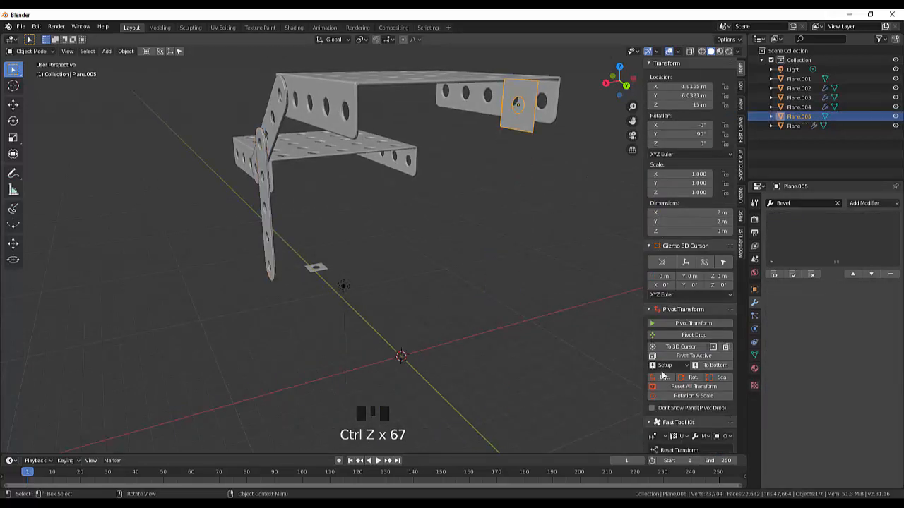
# - Extend the square plate into a seven-hole strip with an Array modifier, count 7 and Merge enabled, and apply it
pyautogui.click(867, 202)
pyautogui.click(698, 229)
pyautogui.click(895, 326)
pyautogui.click(896, 326)
pyautogui.click(895, 326)
pyautogui.click(896, 326)
pyautogui.click(895, 326)
pyautogui.click(772, 383)
pyautogui.click(791, 302)
# - Round the seven-hole strip's end corners with a six-segment vertex bevel about 0.945 m wide, and reset all its transforms
pyautogui.click(30, 51)
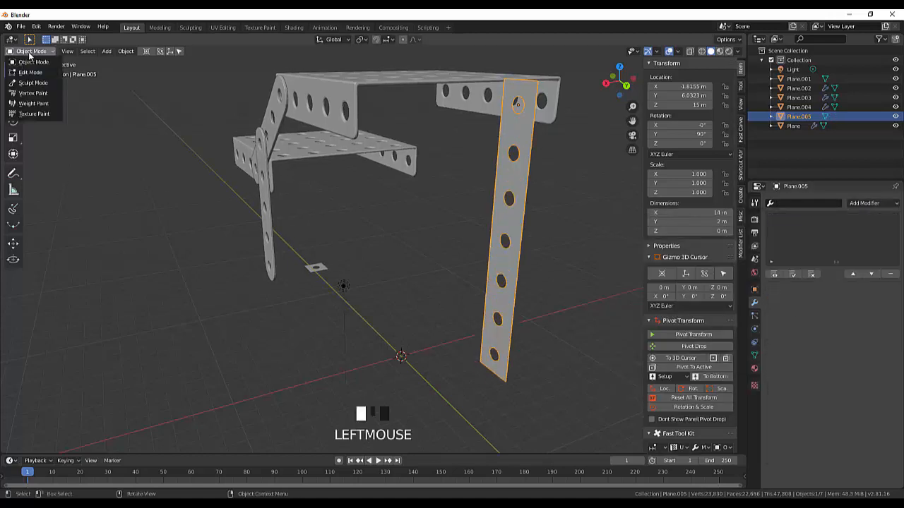
pyautogui.click(32, 72)
pyautogui.click(504, 80)
pyautogui.keyDown('shift'); pyautogui.click(537, 81); pyautogui.keyUp('shift')
pyautogui.hotkey('ctrl', 'shift', 'b')
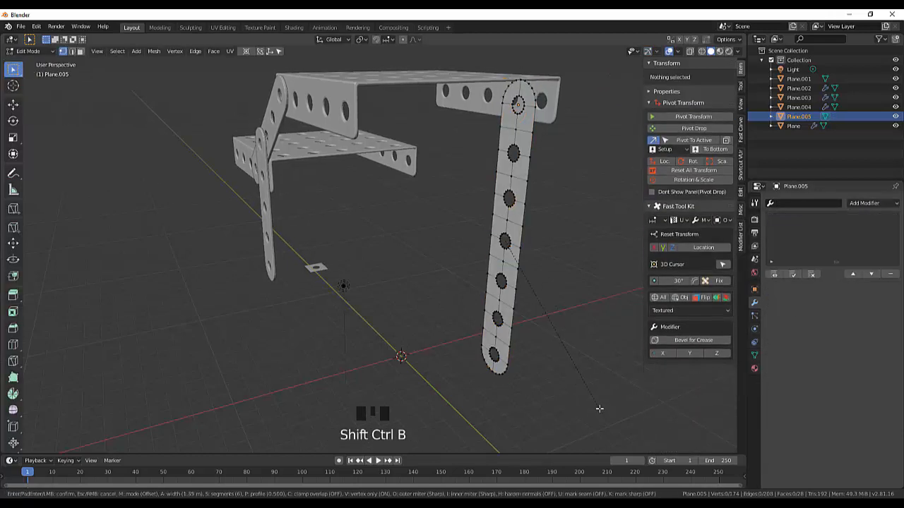
pyautogui.click(599, 410)
pyautogui.click(30, 51)
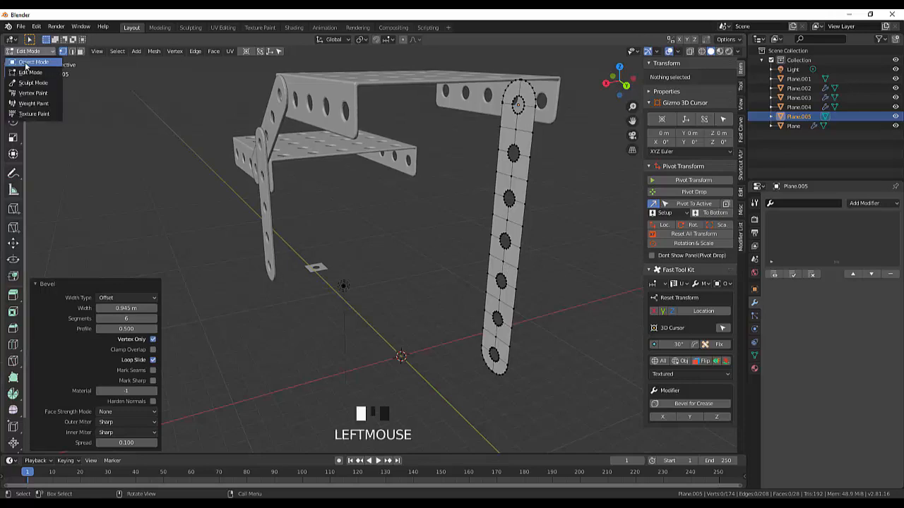
pyautogui.click(32, 61)
pyautogui.click(676, 398)
pyautogui.click(858, 204)
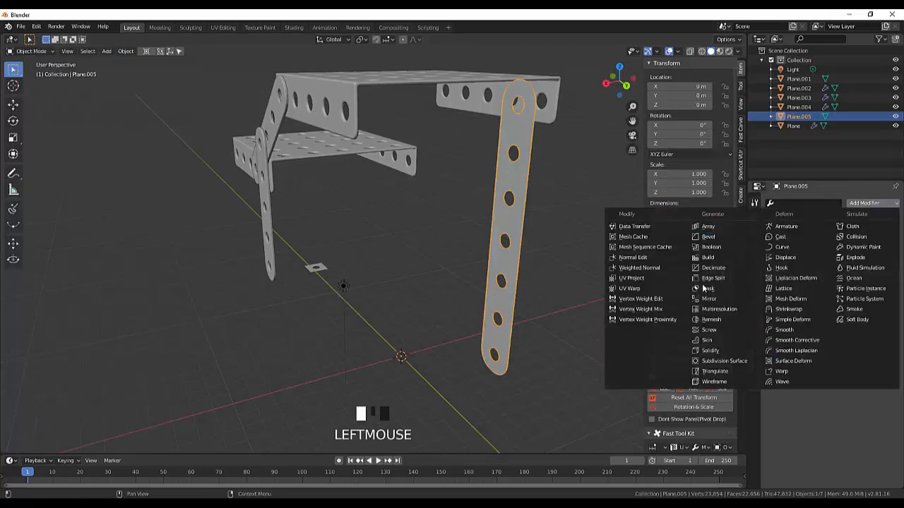
pyautogui.click(707, 342)
pyautogui.hotkey('ctrl', 'z')
# - Thicken the seven-hole strip to 0.15 m with an applied Solidify modifier, and add a Bevel modifier
pyautogui.click(858, 203)
pyautogui.click(709, 349)
pyautogui.moveTo(626, 265); pyautogui.dragTo(604, 264, button='middle')
pyautogui.moveTo(794, 315); pyautogui.dragTo(816, 315)
pyautogui.click(797, 301)
pyautogui.click(858, 204)
pyautogui.click(709, 244)
pyautogui.click(580, 277)
# - In Right view, move the seven-hole strip about -2.03 m in Y and -0.11 m in Z onto the upper plate's end hole
pyautogui.moveTo(575, 276); pyautogui.dragTo(625, 289, button='middle')
pyautogui.click(547, 159)
pyautogui.press('KP_3')
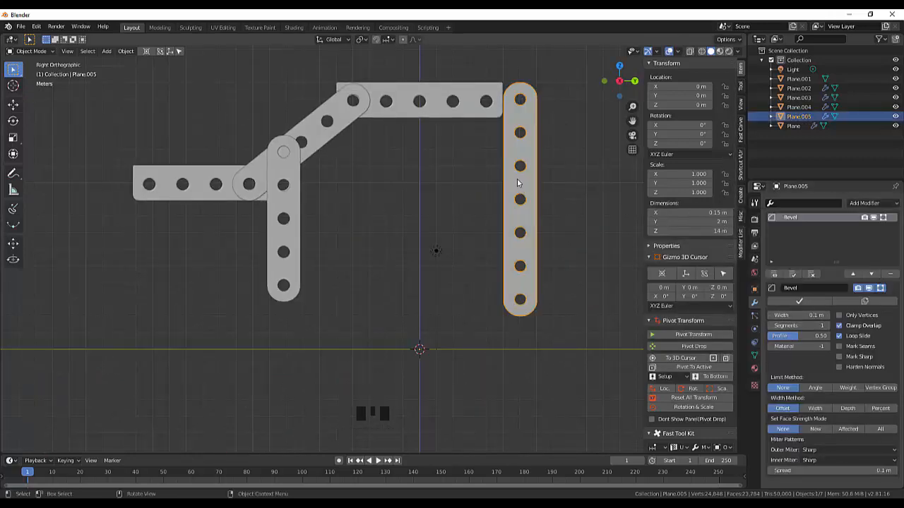
pyautogui.moveTo(517, 178); pyautogui.dragTo(483, 180)
pyautogui.moveTo(483, 181); pyautogui.dragTo(440, 193, button='middle')
# - Move the seven-hole strip along X by about -3.33 m and then by 11 m to the assembly's opposite side
pyautogui.press('KP_1')
pyautogui.press('g')
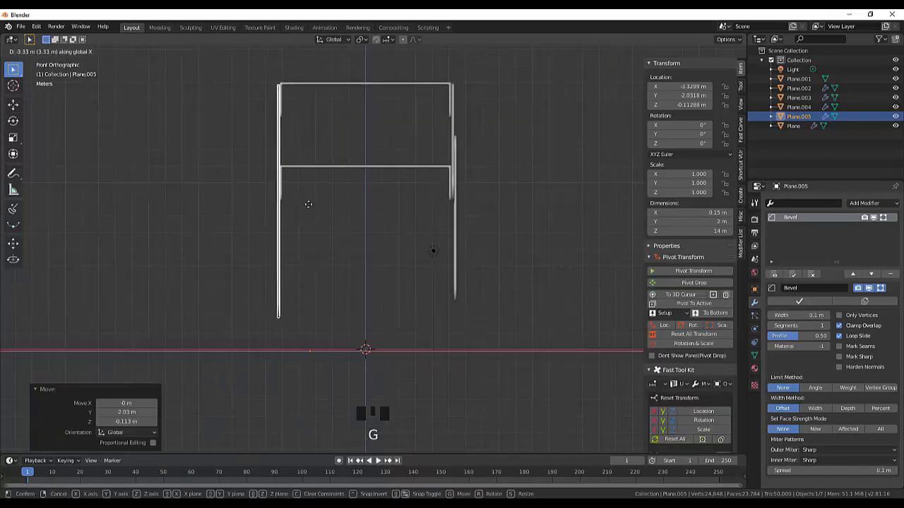
pyautogui.click(338, 217)
pyautogui.moveTo(338, 217); pyautogui.dragTo(560, 240, button='middle')
pyautogui.write('gx11')
pyautogui.press('Return')
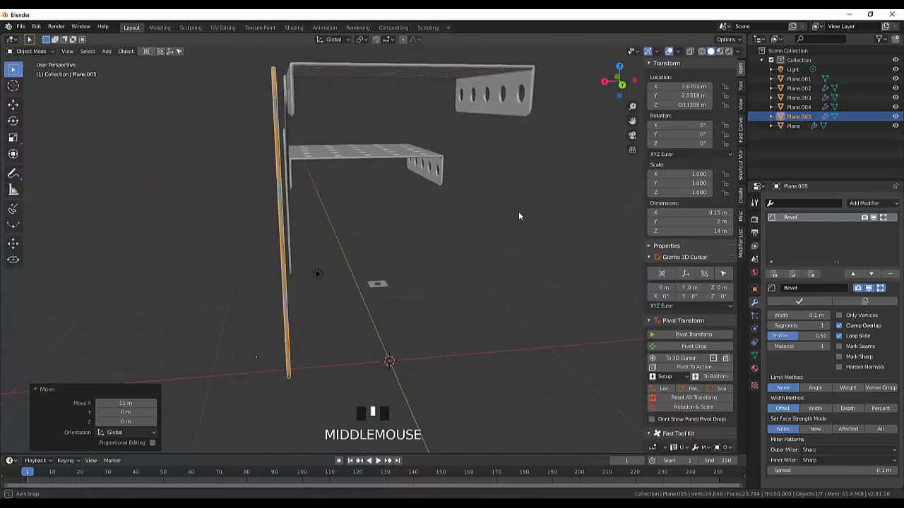
# - In Front view, shift the seven-hole strip about -0.395 m along X to sit against the plate's outer side
pyautogui.moveTo(518, 215); pyautogui.dragTo(438, 244, button='middle')
pyautogui.press('KP_3')
pyautogui.press('KP_1')
pyautogui.press('g')
pyautogui.click(476, 212)
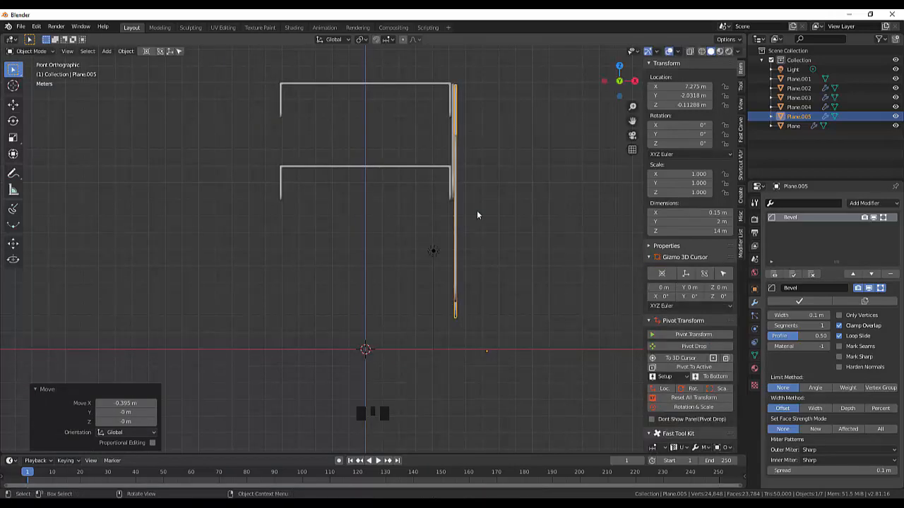
pyautogui.moveTo(477, 211); pyautogui.dragTo(480, 233, button='middle')
# - Move the vertical five-hole strip about -0.68 m in Z, and again about -0.49 m in Y and 0.24 m in Z
pyautogui.press('KP_1')
pyautogui.press('KP_3')
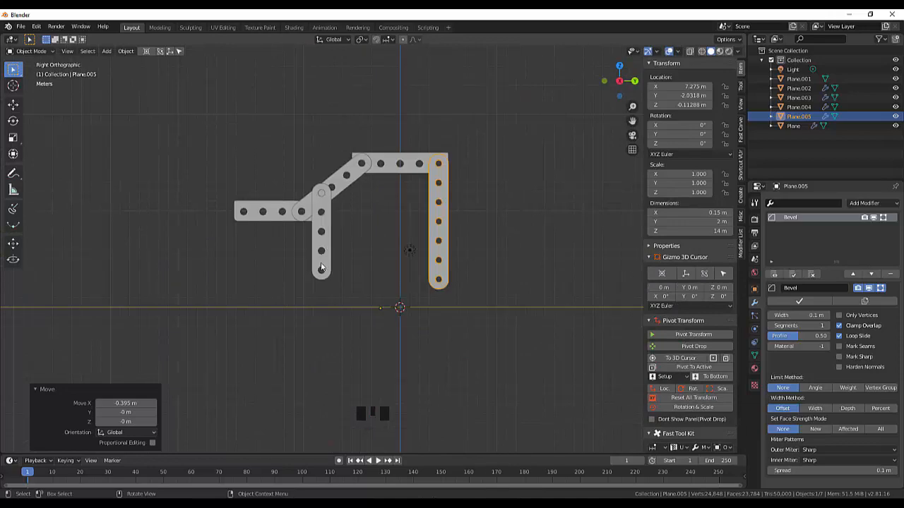
pyautogui.click(322, 267)
pyautogui.press('g')
pyautogui.press('z')
pyautogui.click(325, 274)
pyautogui.press('g')
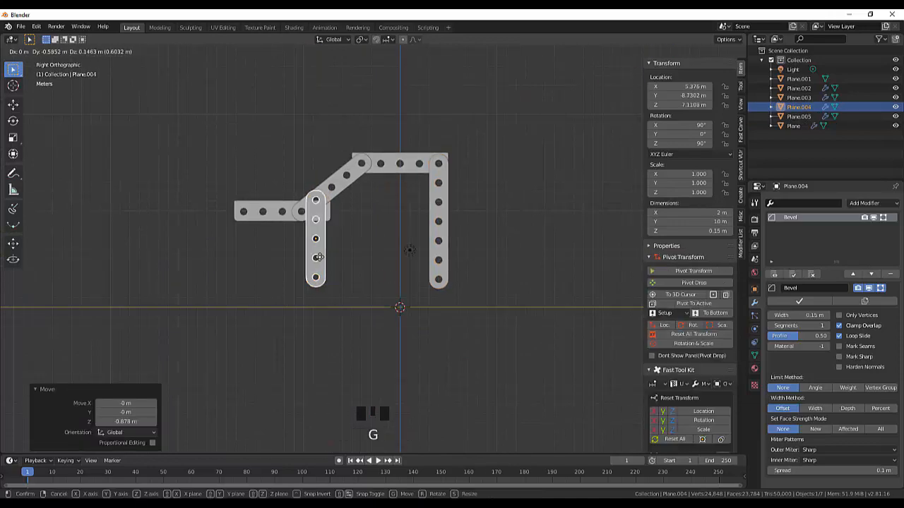
pyautogui.click(320, 258)
pyautogui.moveTo(159, 260)
pyautogui.mouseDown(button='middle')
pyautogui.moveTo(287, 281)
pyautogui.moveTo(290, 324)
pyautogui.moveTo(154, 268)
pyautogui.mouseUp(button='middle')
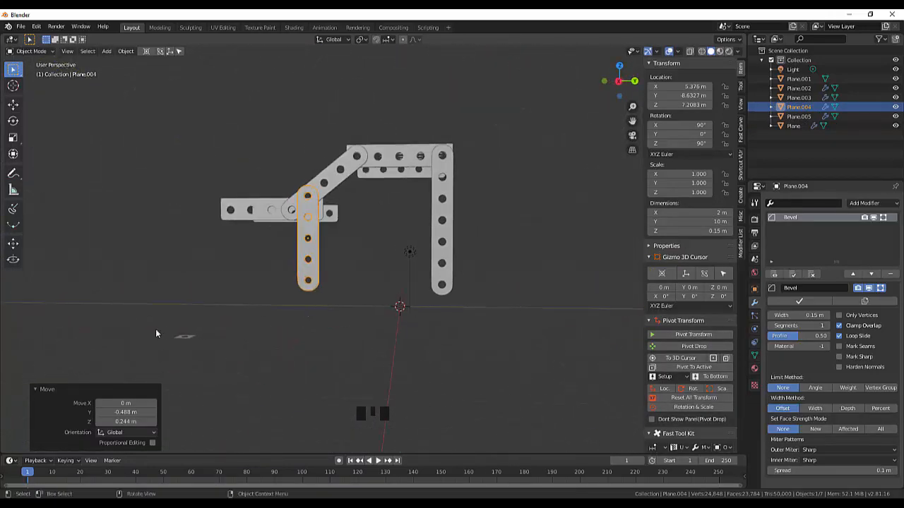
# - Duplicate the loose single-hole square plate to near the assembly's center and rotate the copy 90° about Y
pyautogui.click(187, 337)
pyautogui.hotkey('shift', 'd')
pyautogui.click(401, 324)
pyautogui.moveTo(401, 324); pyautogui.dragTo(416, 352, button='middle')
pyautogui.scroll(4, 447, 328)
pyautogui.write('ry90')
pyautogui.press('Return')
pyautogui.click(417, 351)
pyautogui.click(416, 350)
# - Delete the scene light, and move the upright square plate about -7.82 m in Y and 12.6 m in Z onto the lower plate's end
pyautogui.click(421, 256)
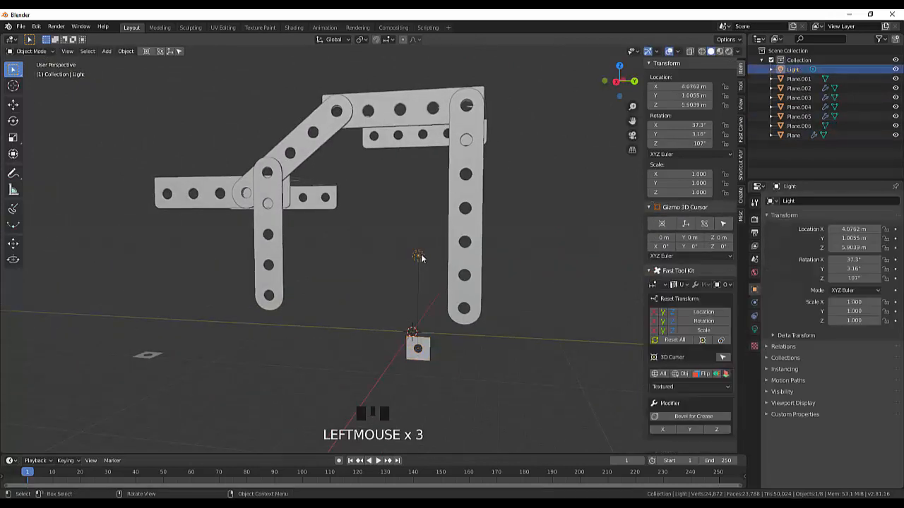
pyautogui.press('Delete')
pyautogui.click(420, 353)
pyautogui.press('KP_3')
pyautogui.press('g')
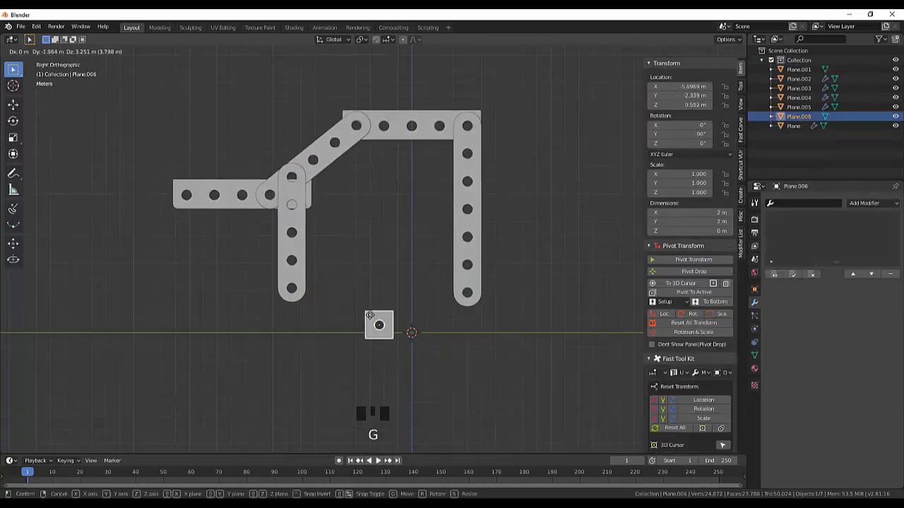
pyautogui.click(302, 206)
pyautogui.moveTo(304, 206); pyautogui.dragTo(549, 214, button='middle')
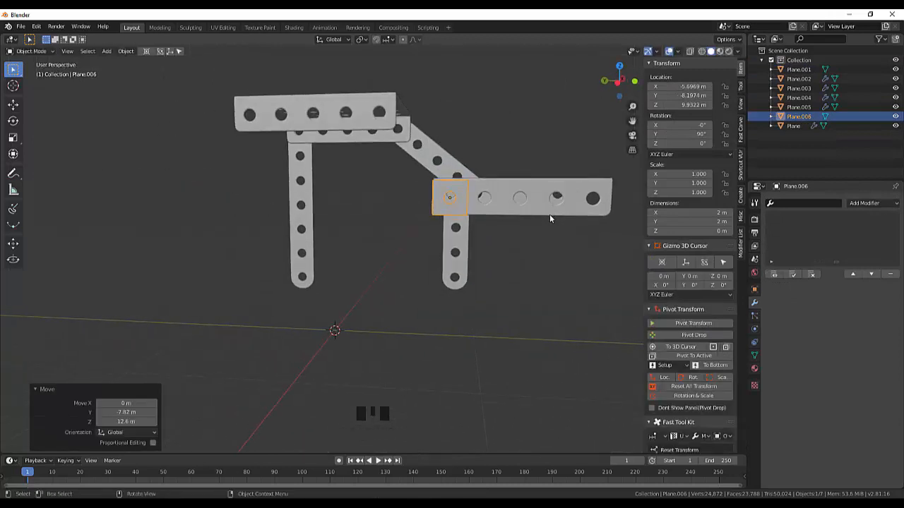
# - In Left view, nudge the upright square plate about -0.02 m in Y to center it on the lower plate's end hole
pyautogui.press('KP_3')
pyautogui.press('KP_9')
pyautogui.scroll(3, 458, 243)
pyautogui.tripleClick(517, 150)
pyautogui.press('g')
pyautogui.click(518, 150)
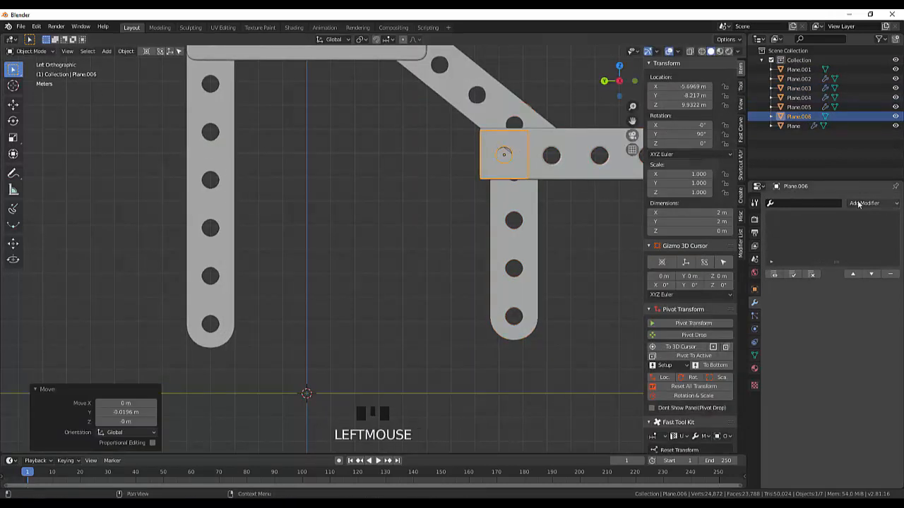
# - Add an Array modifier to the upright square plate with relative offset X 0, Y 1 and a count of 8
pyautogui.click(860, 203)
pyautogui.click(707, 228)
pyautogui.click(863, 351)
pyautogui.write('1')
pyautogui.press('Return')
pyautogui.moveTo(374, 286); pyautogui.dragTo(537, 303, button='middle')
pyautogui.press('KP_3')
pyautogui.click(893, 326)
pyautogui.click(893, 326)
pyautogui.click(893, 325)
pyautogui.click(893, 326)
pyautogui.click(893, 325)
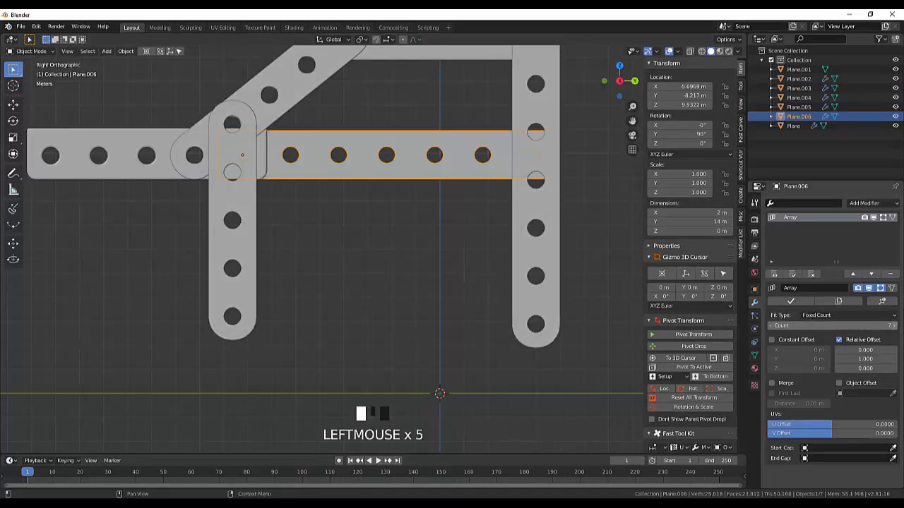
pyautogui.click(893, 325)
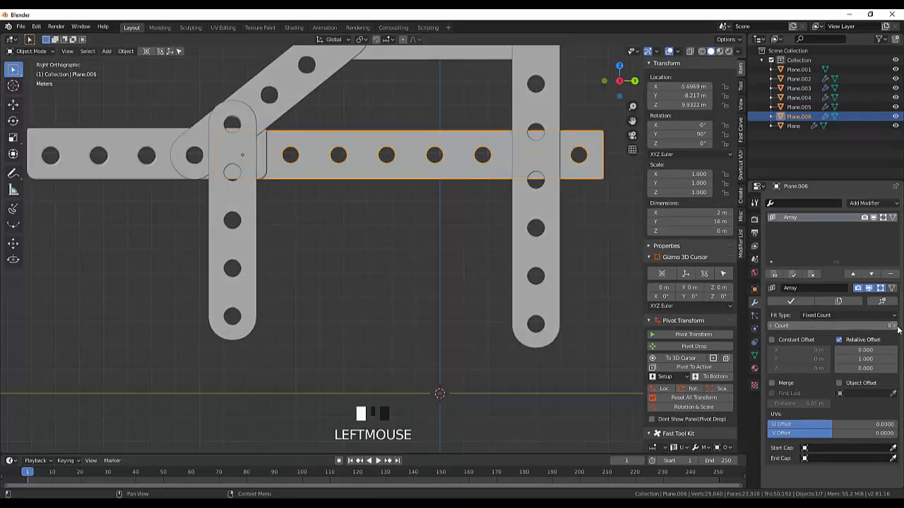
# - In Right view, shift the upper flanged plate and the seven-hole strip slightly in the negative Y direction, keeping their end holes aligned
pyautogui.scroll(-2, 384, 248)
pyautogui.click(448, 112)
pyautogui.press('g')
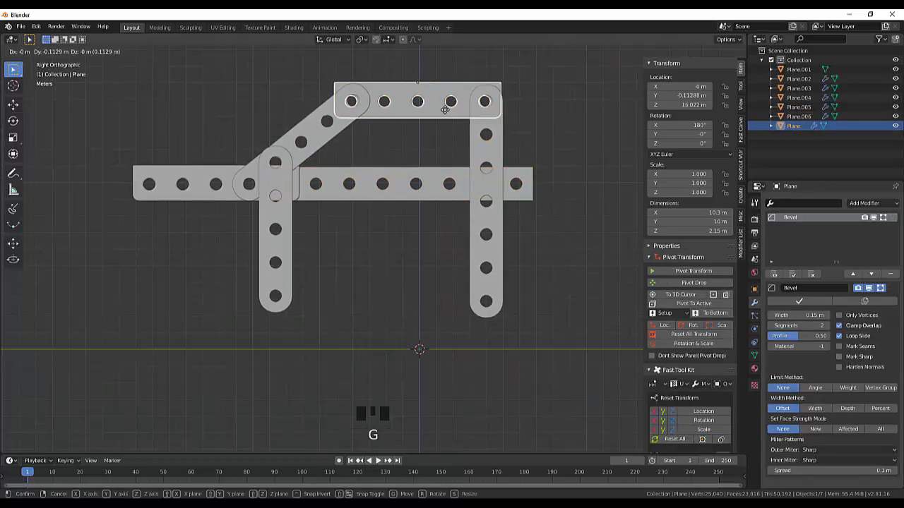
pyautogui.click(444, 108)
pyautogui.click(492, 181)
pyautogui.press('g')
pyautogui.click(488, 180)
# - Shift the diagonal five-hole strip and the lower flanged plate slightly in the negative Y direction, aligning their end holes
pyautogui.click(322, 139)
pyautogui.press('g')
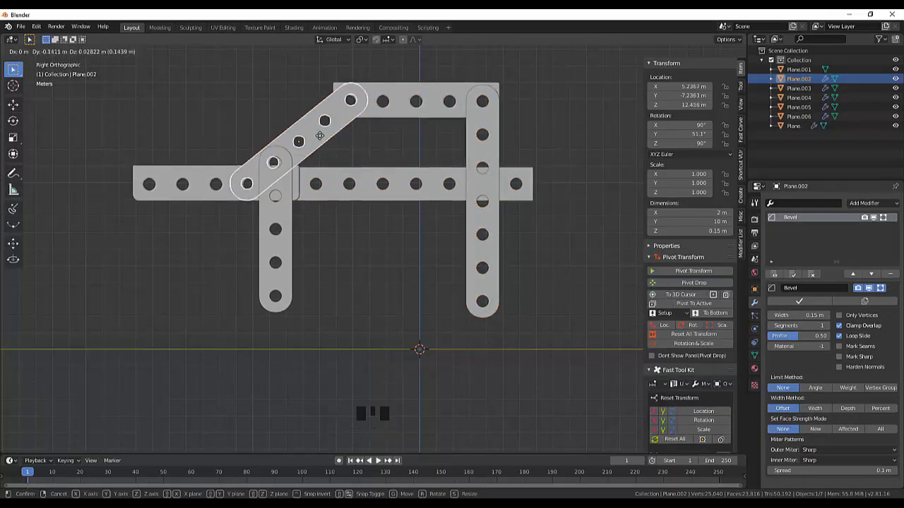
pyautogui.click(319, 138)
pyautogui.click(224, 192)
pyautogui.press('g')
pyautogui.click(221, 192)
# - Nudge the vertical five-hole strip beside the lower flanged plate to about Y -8.77 m so its holes line up
pyautogui.click(284, 216)
pyautogui.press('g')
pyautogui.click(282, 216)
pyautogui.click(348, 243)
pyautogui.click(277, 214)
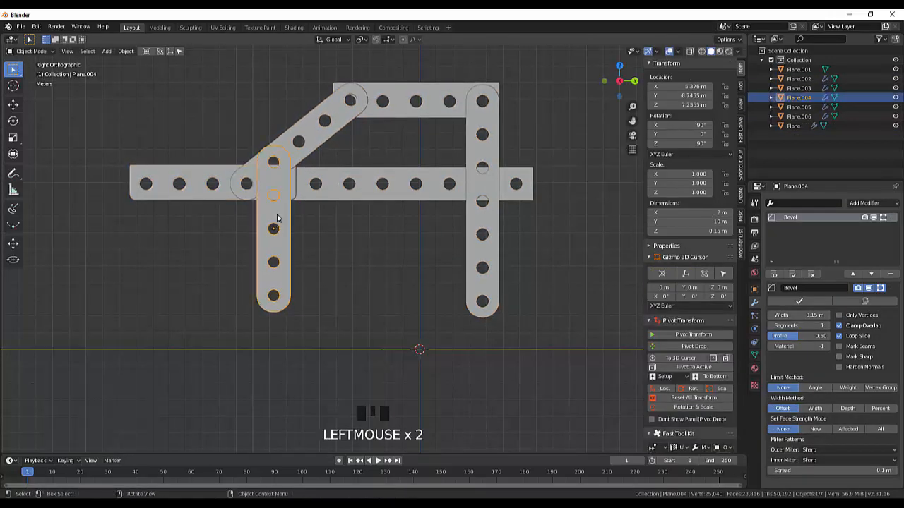
pyautogui.press('g')
pyautogui.click(275, 214)
pyautogui.click(395, 265)
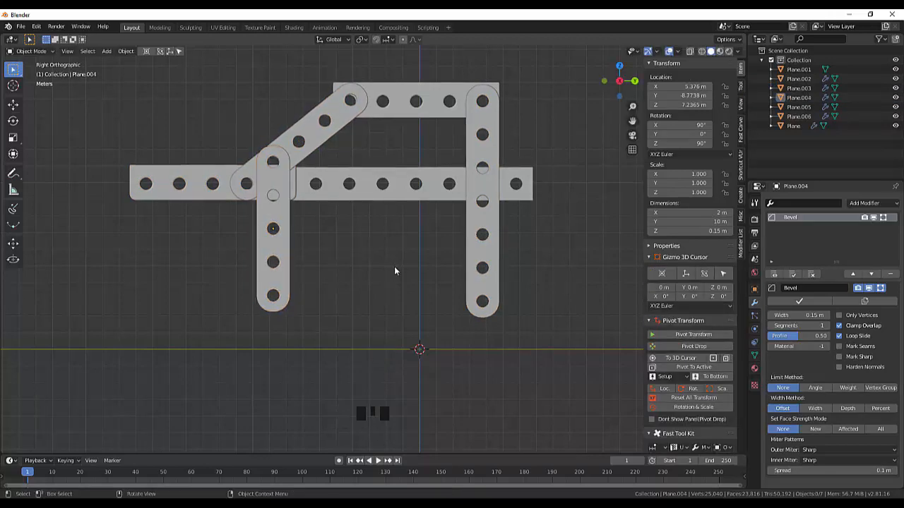
# - Knife two straight lines joining the edges of the third and fifth holes on the seven-hole strip's outer face
pyautogui.scroll(1, 486, 195)
pyautogui.click(496, 206)
pyautogui.press('Tab')
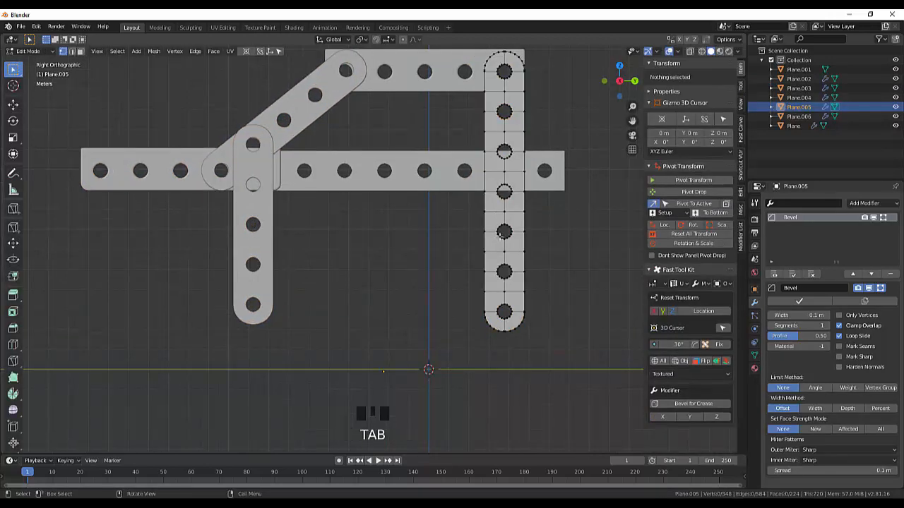
pyautogui.scroll(3, 398, 241)
pyautogui.keyDown('shift'); pyautogui.moveTo(541, 205); pyautogui.dragTo(374, 243, button='middle'); pyautogui.keyUp('shift')
pyautogui.scroll(-3, 384, 242)
pyautogui.scroll(1, 447, 126)
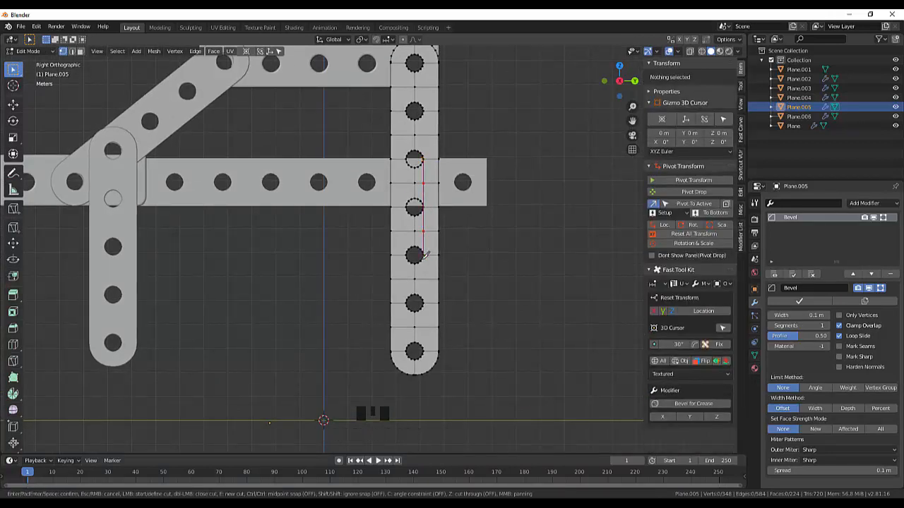
pyautogui.press('Return')
pyautogui.click(444, 165)
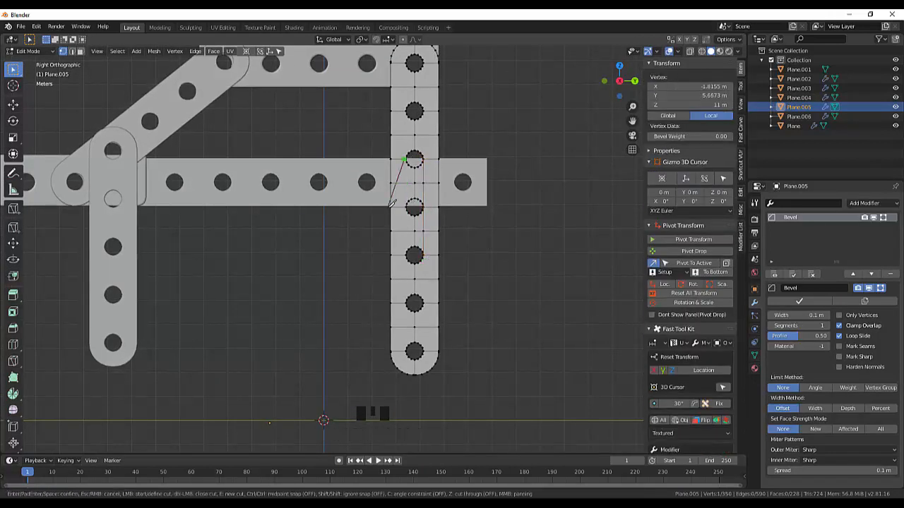
pyautogui.scroll(4, 426, 301)
pyautogui.hotkey('ctrl', 'z')
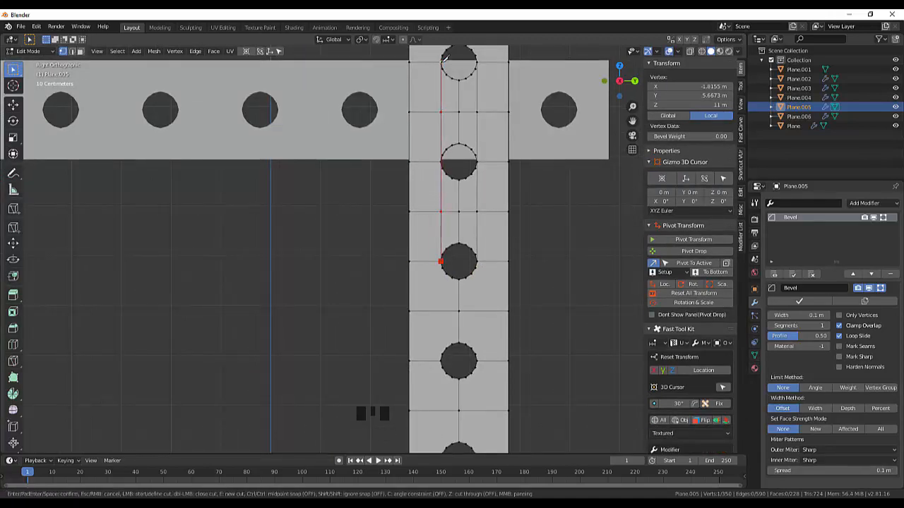
pyautogui.click(442, 61)
pyautogui.press('Return')
# - In Left view, knife two matching lines between the holes on the opposite face of the seven-hole strip
pyautogui.moveTo(444, 61); pyautogui.dragTo(286, 106, button='middle')
pyautogui.click(286, 108)
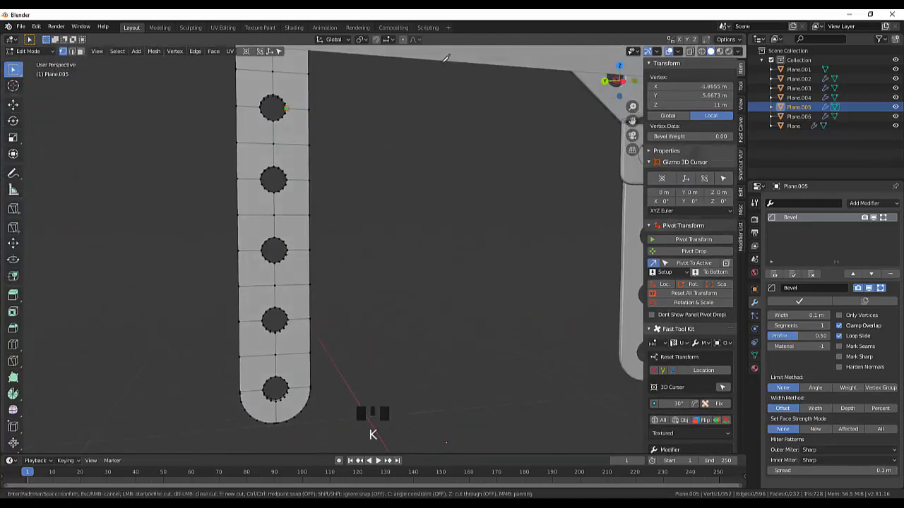
pyautogui.press('KP_3')
pyautogui.press('KP_9')
pyautogui.scroll(-2, 445, 59)
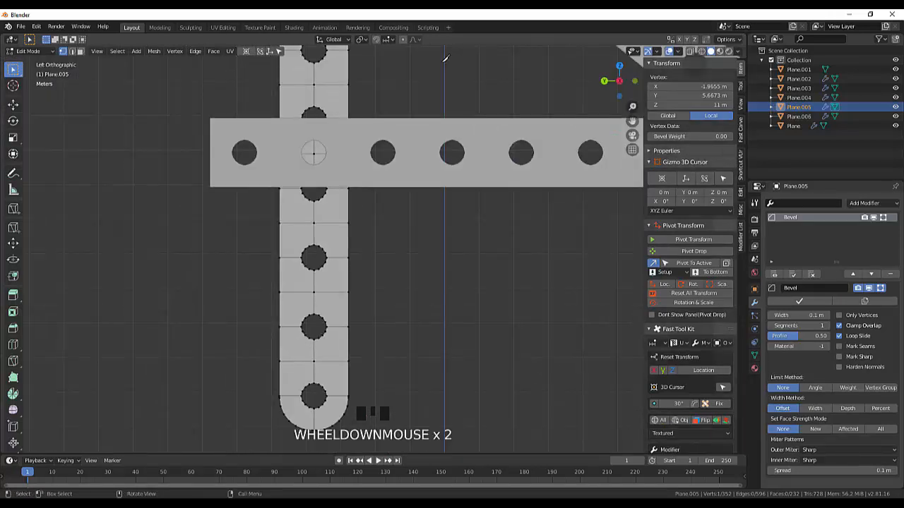
pyautogui.click(397, 225)
pyautogui.click(348, 223)
pyautogui.press('k')
pyautogui.click(325, 193)
pyautogui.press('Escape')
pyautogui.press('\\')
pyautogui.press('k')
pyautogui.click(326, 189)
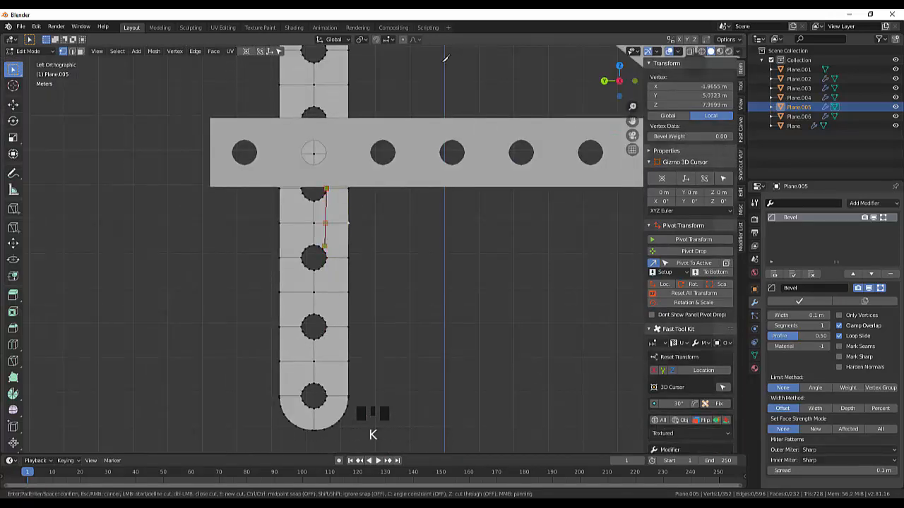
pyautogui.press('Return')
pyautogui.click(301, 189)
pyautogui.press('k')
pyautogui.click(301, 189)
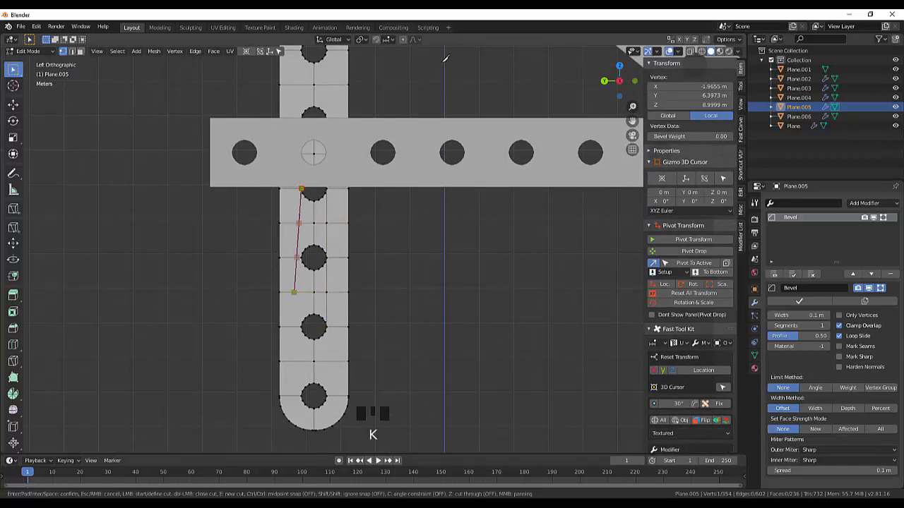
pyautogui.press('Return')
# - Try to open a slot in the seven-hole strip by deleting the narrow faces between the knife cuts
pyautogui.moveTo(299, 326); pyautogui.dragTo(495, 339, button='middle')
pyautogui.scroll(-2, 445, 58)
pyautogui.click(418, 199)
pyautogui.click(418, 198)
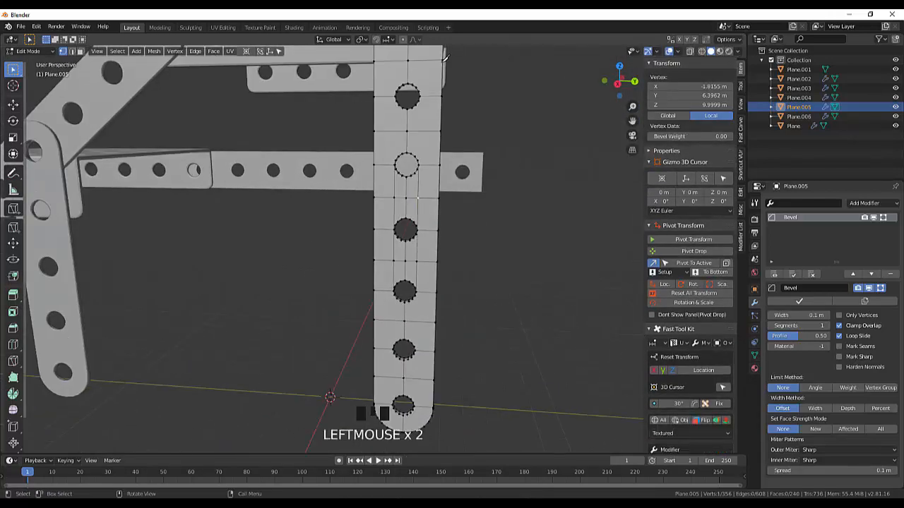
pyautogui.click(418, 199)
pyautogui.click(418, 199)
pyautogui.press('3')
pyautogui.click(412, 187)
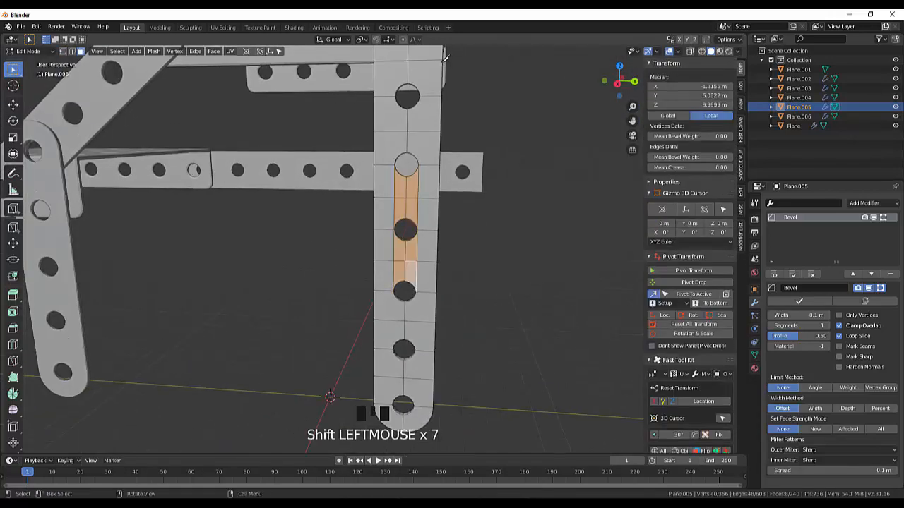
pyautogui.press('x')
pyautogui.click(401, 183)
pyautogui.keyDown('shift'); pyautogui.click(413, 184); pyautogui.keyUp('shift')
pyautogui.moveTo(413, 184)
pyautogui.mouseDown(button='middle')
pyautogui.moveTo(212, 198)
pyautogui.moveTo(412, 184)
pyautogui.mouseUp(button='middle')
# - Undo the face deletion and knife cuts on the seven-hole strip
pyautogui.scroll(-6, 445, 59)
pyautogui.hotkey('ctrl', 'z')
pyautogui.hotkey('ctrl', 'z')
pyautogui.hotkey('ctrl', 'z')
pyautogui.hotkey('ctrl', 'z')
pyautogui.hotkey('ctrl', 'z')
pyautogui.hotkey('ctrl', 'z')
pyautogui.hotkey('ctrl', 'z')
pyautogui.hotkey('ctrl', 'z')
pyautogui.hotkey('ctrl', 'z')
pyautogui.hotkey('ctrl', 'z')
pyautogui.hotkey('ctrl', 'z')
pyautogui.hotkey('ctrl', 'z')
pyautogui.hotkey('ctrl', 'z')
pyautogui.hotkey('ctrl', 'z')
pyautogui.hotkey('ctrl', 'z')
pyautogui.hotkey('ctrl', 'z')
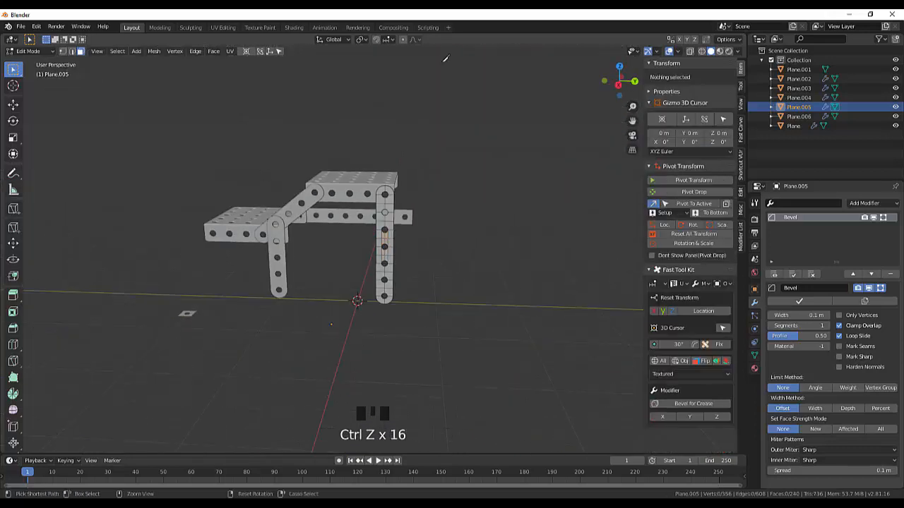
pyautogui.hotkey('ctrl', 'z')
pyautogui.hotkey('ctrl', 'z')
pyautogui.hotkey('ctrl', 'z')
pyautogui.hotkey('ctrl', 'z')
pyautogui.hotkey('ctrl', 'z')
pyautogui.hotkey('ctrl', 'z')
pyautogui.hotkey('ctrl', 'z')
pyautogui.hotkey('ctrl', 'z')
pyautogui.hotkey('ctrl', 'z')
pyautogui.hotkey('ctrl', 'z')
pyautogui.hotkey('ctrl', 'z')
pyautogui.hotkey('ctrl', 'z')
pyautogui.hotkey('ctrl', 'z')
pyautogui.hotkey('ctrl', 'z')
pyautogui.hotkey('ctrl', 'z')
pyautogui.hotkey('ctrl', 'z')
pyautogui.hotkey('ctrl', 'z')
pyautogui.hotkey('ctrl', 'z')
pyautogui.hotkey('ctrl', 'z')
pyautogui.hotkey('ctrl', 'z')
# - Move the seven-hole strip away from the frame by about 9.45 m in X, 20.3 m in Y and -3.99 m in Z
pyautogui.moveTo(445, 58); pyautogui.dragTo(413, 58, button='middle')
pyautogui.scroll(3, 444, 58)
pyautogui.click(302, 219)
pyautogui.click(323, 216)
pyautogui.press('g')
pyautogui.click(42, 269)
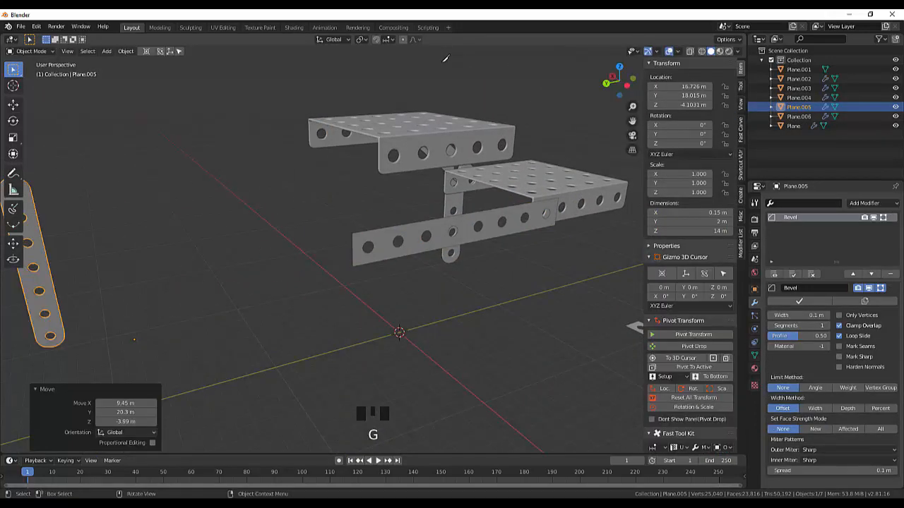
pyautogui.doubleClick(546, 213)
pyautogui.click(546, 213)
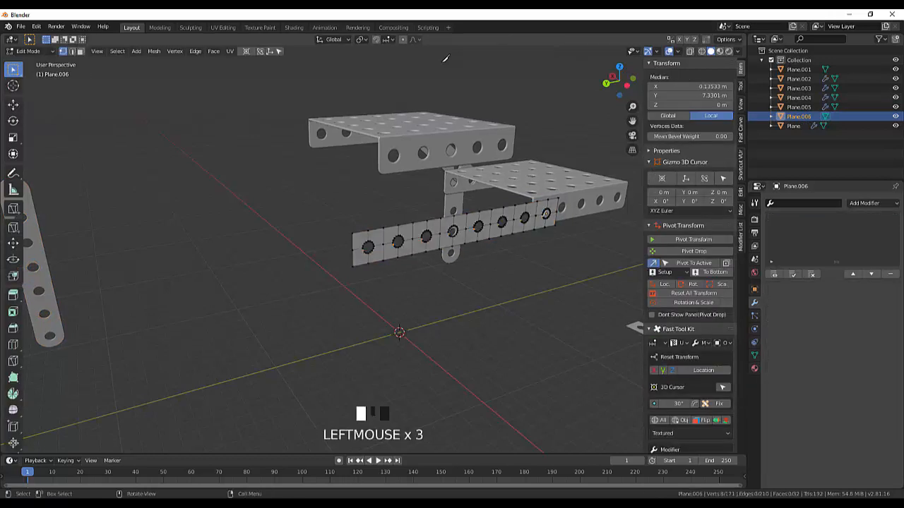
pyautogui.scroll(-2, 445, 59)
pyautogui.hotkey('ctrl', 'z')
pyautogui.hotkey('ctrl', 'z')
pyautogui.hotkey('ctrl', 'z')
# - Set the square-ended strip's array count to 7, apply the Array modifier and enter Edit Mode
pyautogui.click(771, 326)
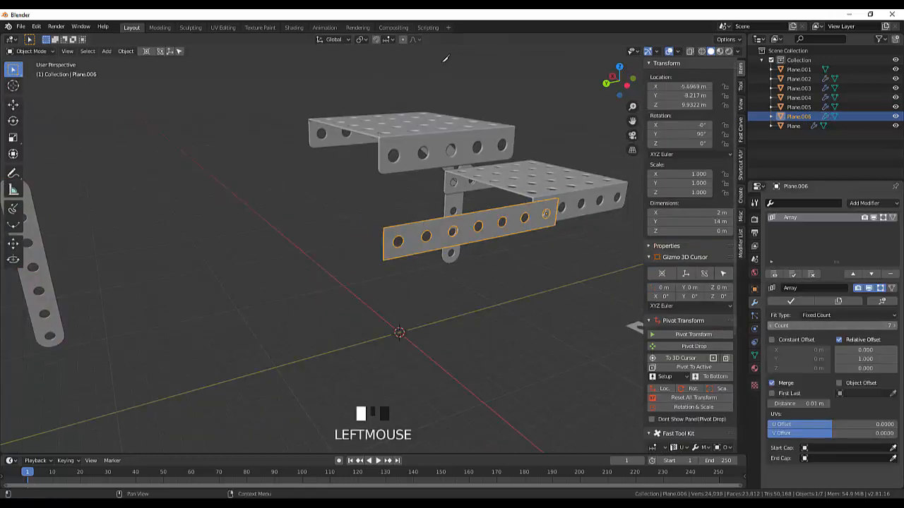
pyautogui.click(791, 302)
pyautogui.press('Tab')
# - In Left view, knife lines along both sides between the third and fifth holes of the square-ended strip
pyautogui.press('KP_3')
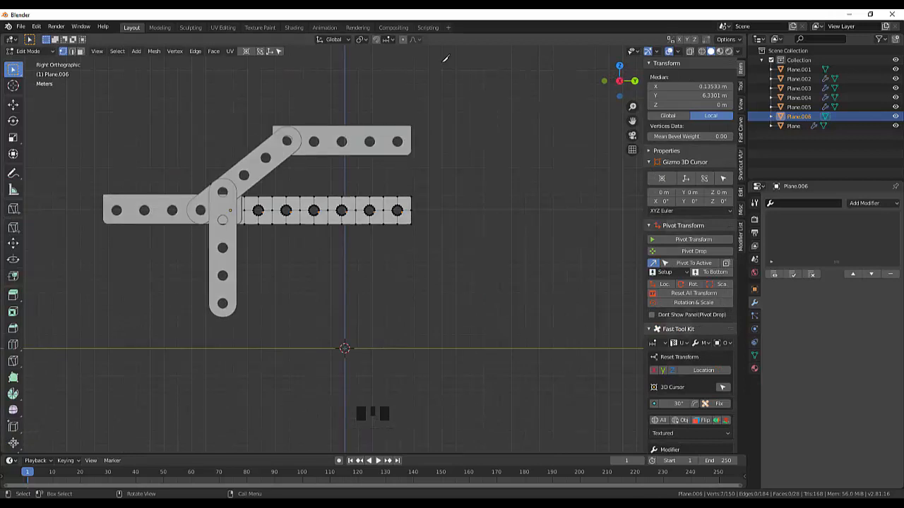
pyautogui.press('ctrl+KP_3')
pyautogui.hotkey('alt', 'a')
pyautogui.scroll(2, 445, 59)
pyautogui.keyDown('shift'); pyautogui.moveTo(445, 59); pyautogui.dragTo(357, 128, button='middle'); pyautogui.keyUp('shift')
pyautogui.scroll(2, 445, 58)
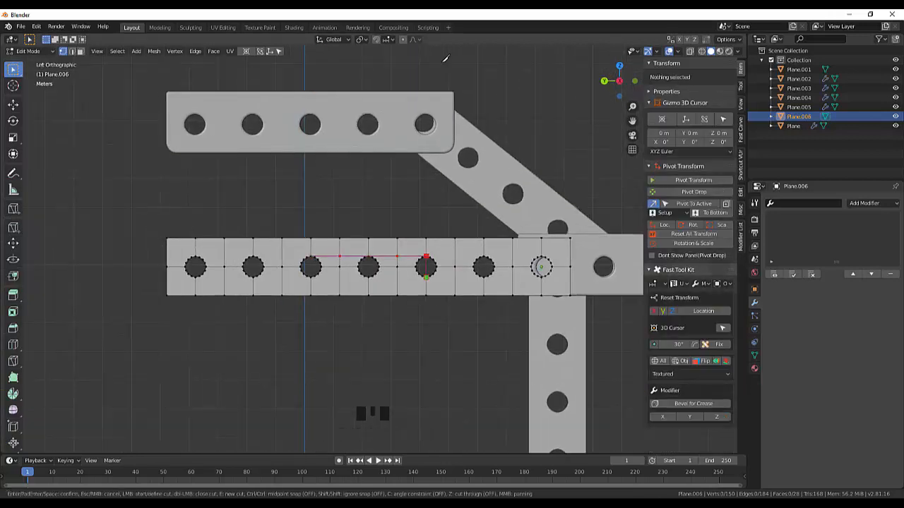
pyautogui.click(426, 278)
pyautogui.press('Return')
# - Delete the faces between the knife cuts to form a long slot in the square-ended strip
pyautogui.press('3')
pyautogui.click(330, 262)
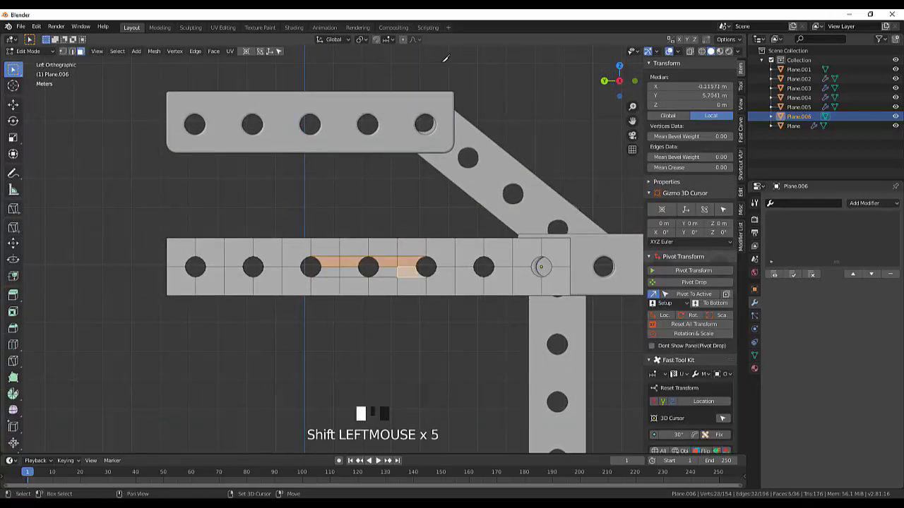
pyautogui.keyDown('shift'); pyautogui.click(353, 272); pyautogui.keyUp('shift')
pyautogui.keyDown('shift'); pyautogui.click(325, 272); pyautogui.keyUp('shift')
pyautogui.press('x')
pyautogui.click(326, 354)
pyautogui.moveTo(327, 354); pyautogui.dragTo(293, 371, button='middle')
pyautogui.scroll(-5, 293, 371)
# - Select the slotted strip's whole mesh in Edit Mode and merge its vertices by distance
pyautogui.click(30, 52)
pyautogui.click(30, 63)
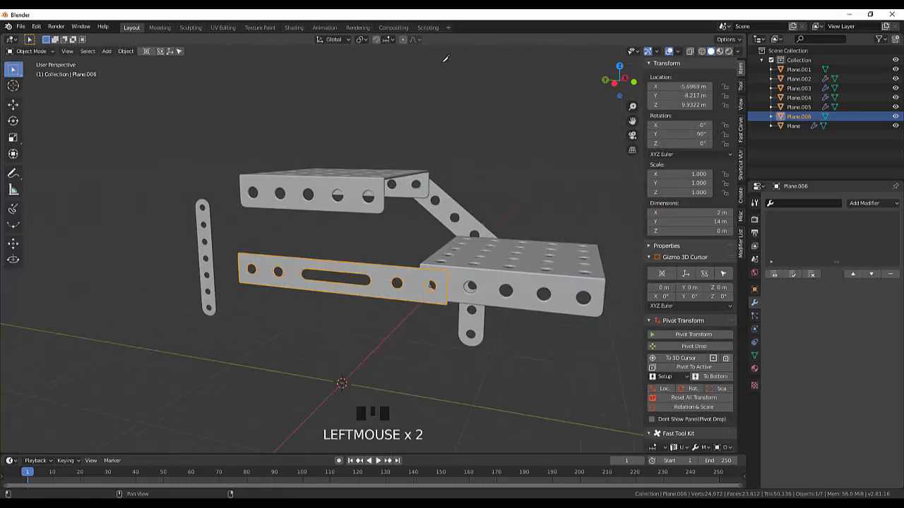
pyautogui.click(29, 52)
pyautogui.click(30, 72)
pyautogui.moveTo(232, 244); pyautogui.dragTo(459, 318)
pyautogui.click(62, 52)
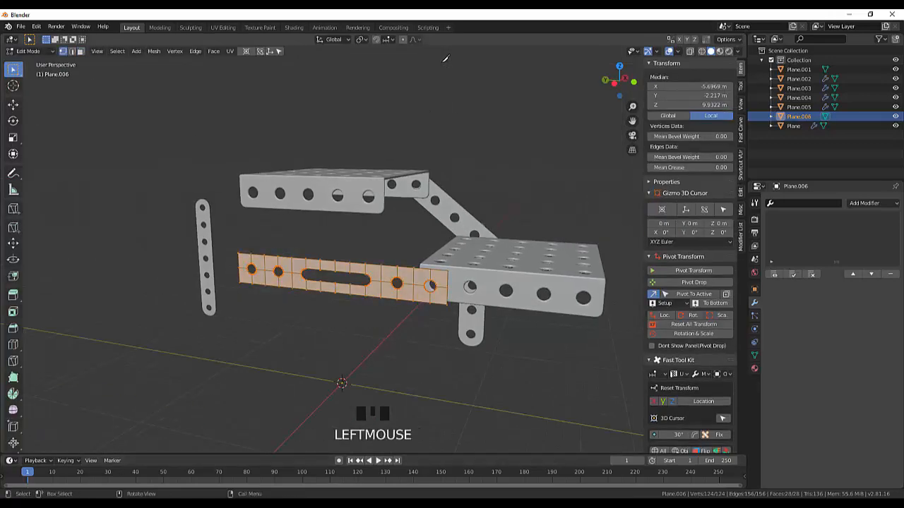
pyautogui.hotkey('alt', 'm')
pyautogui.press('b')
pyautogui.click(417, 353)
pyautogui.moveTo(417, 353); pyautogui.dragTo(390, 360, button='middle')
# - Try thickening the slotted strip with an applied Solidify modifier and adding a Bevel modifier 0.1 m wide
pyautogui.click(874, 204)
pyautogui.click(709, 351)
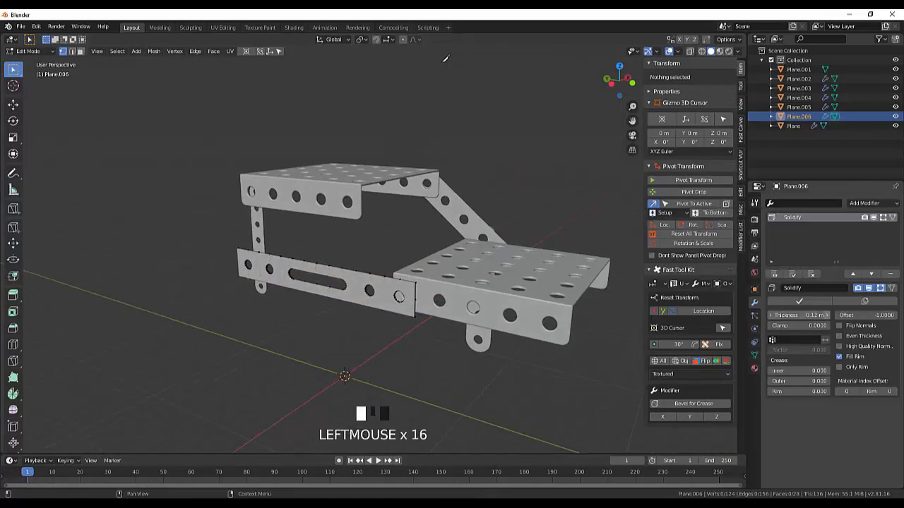
pyautogui.click(874, 204)
pyautogui.click(696, 234)
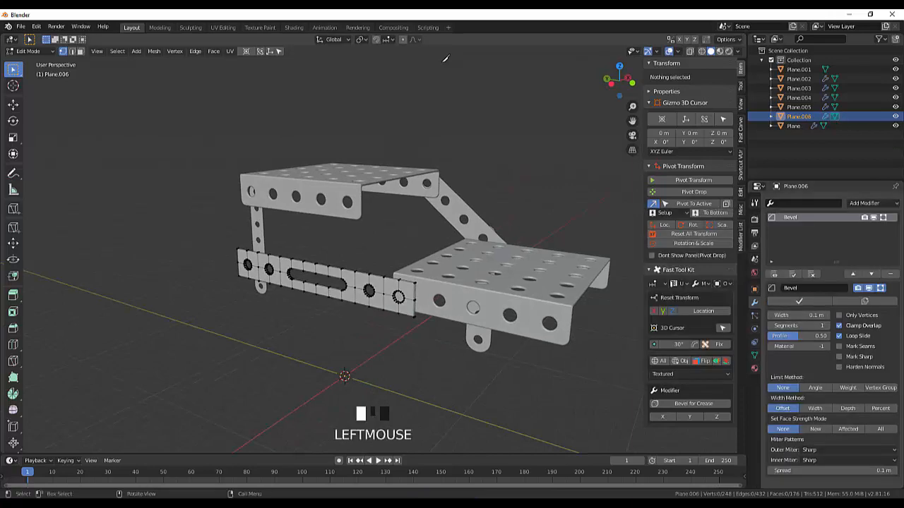
# - Undo the Solidify and Bevel modifiers on the slotted strip
pyautogui.hotkey('ctrl', 'z')
pyautogui.hotkey('ctrl', 'z')
pyautogui.hotkey('ctrl', 'z')
pyautogui.hotkey('ctrl', 'z')
pyautogui.hotkey('ctrl', 'z')
pyautogui.hotkey('ctrl', 'z')
pyautogui.hotkey('ctrl', 'z')
# - Round the slotted strip's four corners with a vertex-only bevel about 0.94 m wide with 6 segments, and select the whole mesh
pyautogui.moveTo(417, 339); pyautogui.dragTo(424, 311, button='middle')
pyautogui.scroll(3, 417, 317)
pyautogui.moveTo(455, 312); pyautogui.dragTo(480, 334)
pyautogui.keyDown('shift'); pyautogui.moveTo(454, 384); pyautogui.dragTo(476, 407); pyautogui.keyUp('shift')
pyautogui.keyDown('shift'); pyautogui.moveTo(115, 238); pyautogui.dragTo(125, 247); pyautogui.keyUp('shift')
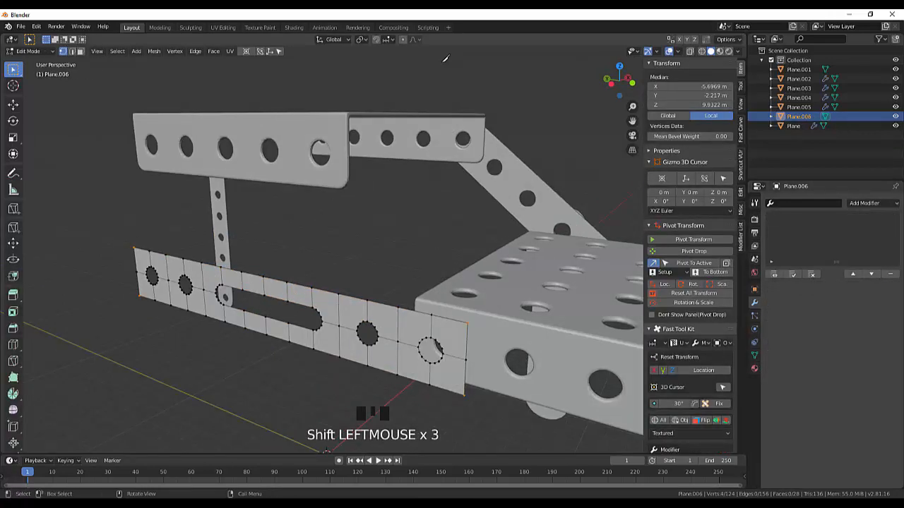
pyautogui.scroll(-2, 445, 58)
pyautogui.hotkey('ctrl', 'shift', 'b')
pyautogui.click(445, 58)
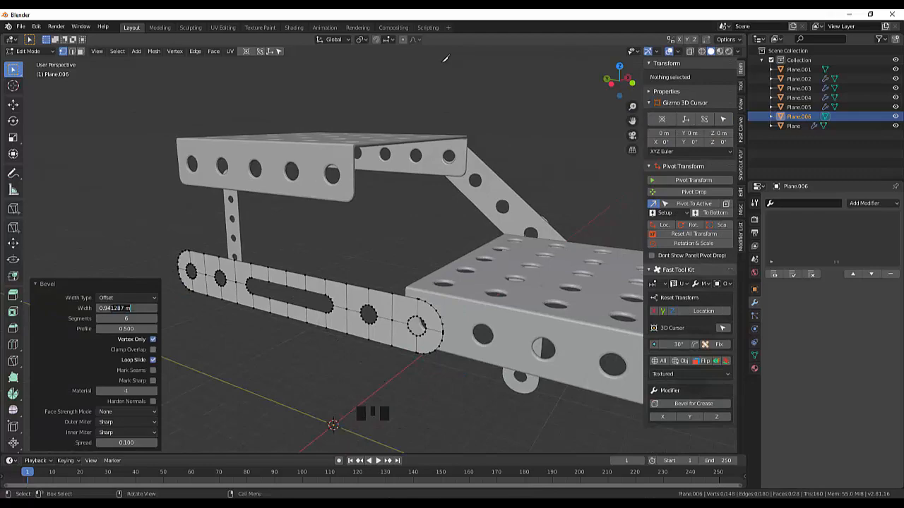
pyautogui.press('a')
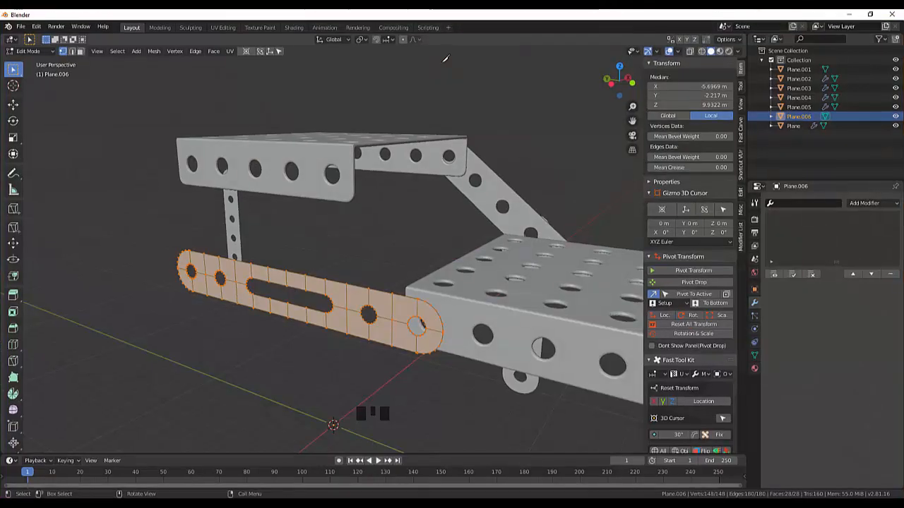
# - Save the project as jeeep.blend in the blend file folder
pyautogui.hotkey('ctrl', 's')
pyautogui.write('jeeep.blend')
pyautogui.press('Return')
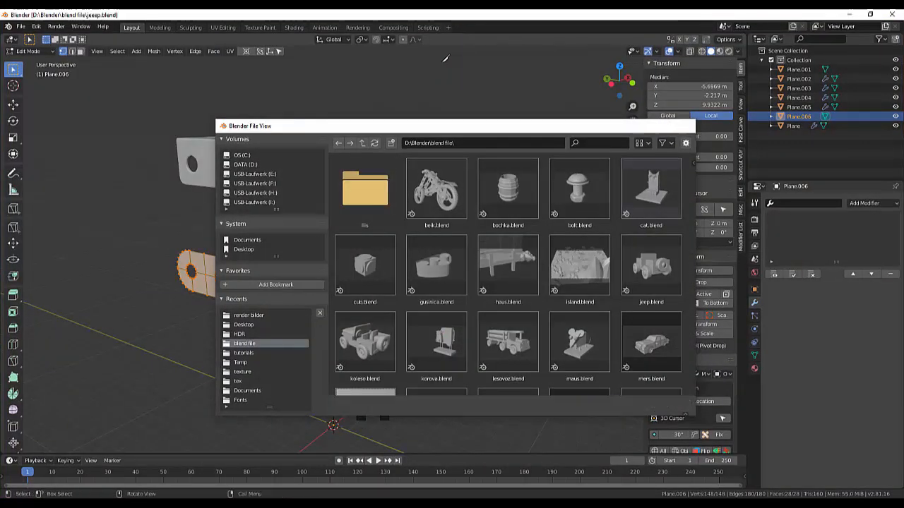
# - Add a Solidify modifier and a Bevel modifier 0.1 m wide to the slotted strip
pyautogui.click(805, 203)
pyautogui.click(872, 204)
pyautogui.click(696, 351)
pyautogui.click(771, 315)
pyautogui.click(771, 316)
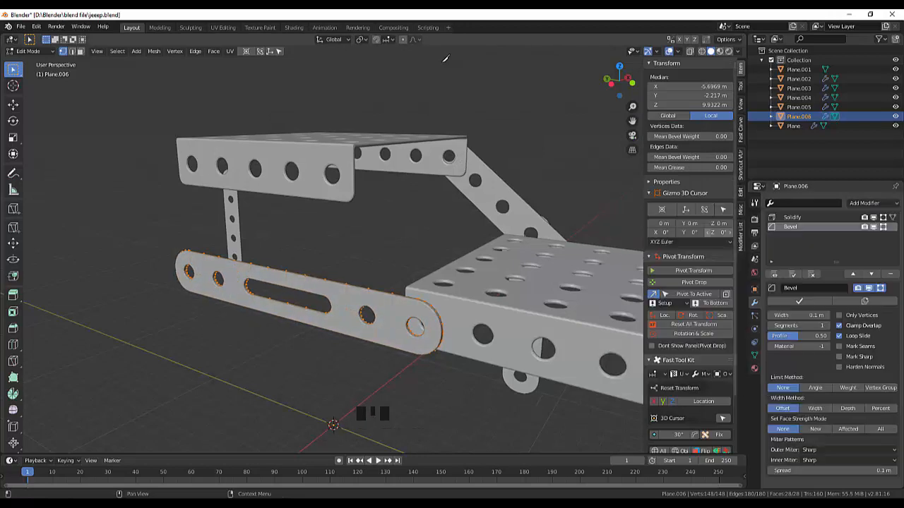
# - Leave Edit Mode on the slotted strip and set its origin to its geometry
pyautogui.hotkey('alt', 'a')
pyautogui.moveTo(445, 59)
pyautogui.mouseDown(button='middle')
pyautogui.moveTo(353, 67)
pyautogui.moveTo(445, 58)
pyautogui.mouseUp(button='middle')
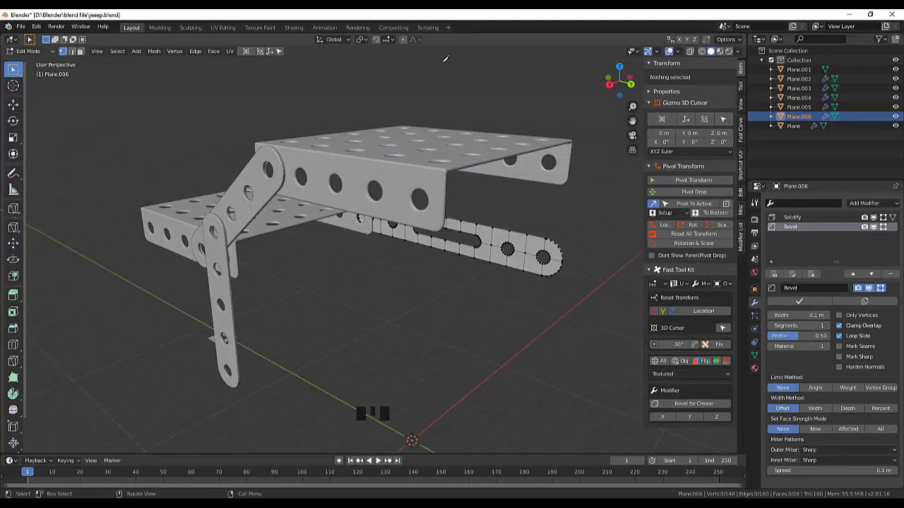
pyautogui.press('Tab')
pyautogui.click(126, 51)
pyautogui.moveTo(141, 71)
pyautogui.click(242, 82)
pyautogui.press('KP_3')
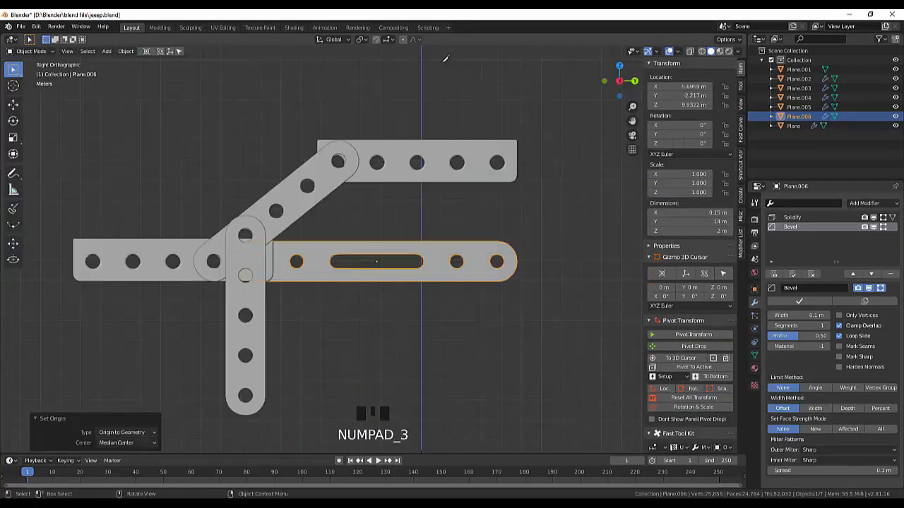
pyautogui.press('z')
pyautogui.press('Escape')
pyautogui.write('sz90')
pyautogui.press('Return')
pyautogui.scroll(-13, 371, 247)
pyautogui.hotkey('ctrl', 'z')
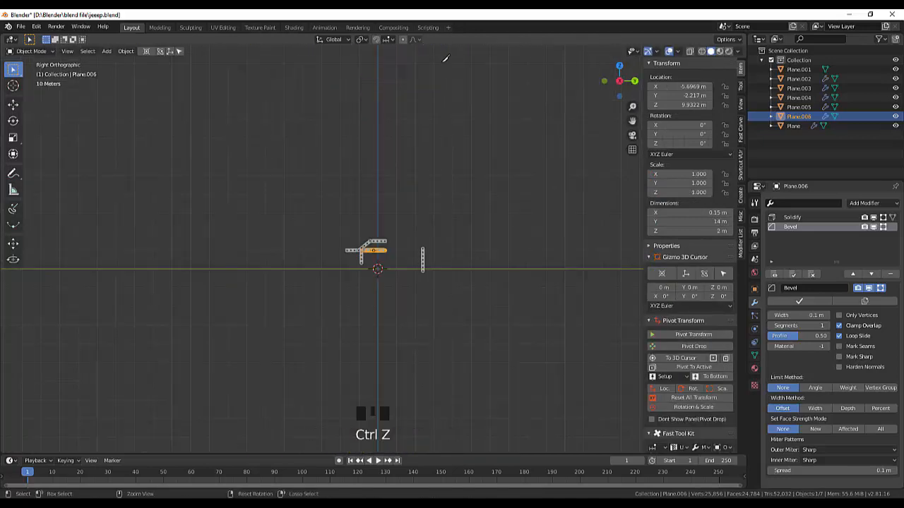
pyautogui.scroll(6, 373, 250)
pyautogui.click(375, 251)
pyautogui.write('sz90')
pyautogui.press('Escape')
# - Rotate the slotted strip 90° in the right side view so that it stands vertically
pyautogui.press('KP_3')
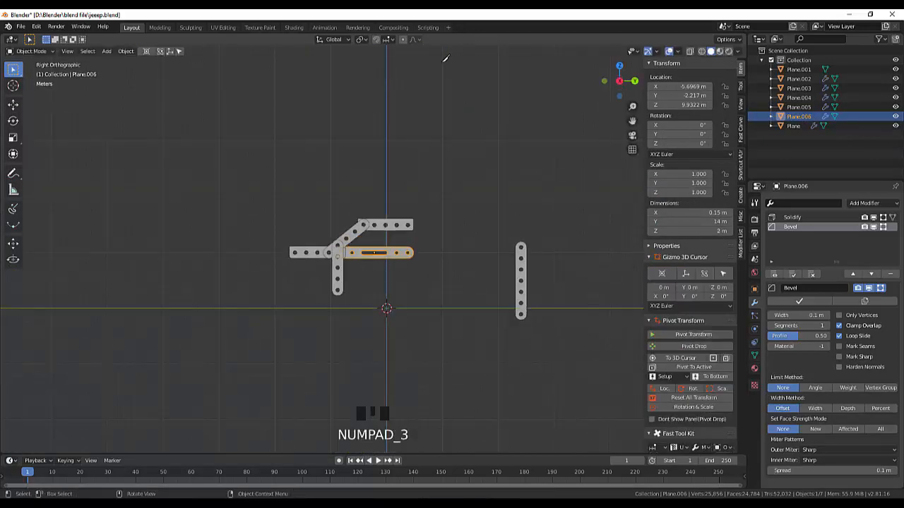
pyautogui.press('r')
pyautogui.keyDown('ctrl'); pyautogui.click(367, 288); pyautogui.keyUp('ctrl')
pyautogui.moveTo(367, 289); pyautogui.dragTo(268, 291, button='middle')
# - Move the slotted strip to the frame's opposite side and align its top hole with the upper plate's end hole
pyautogui.press('KP_1')
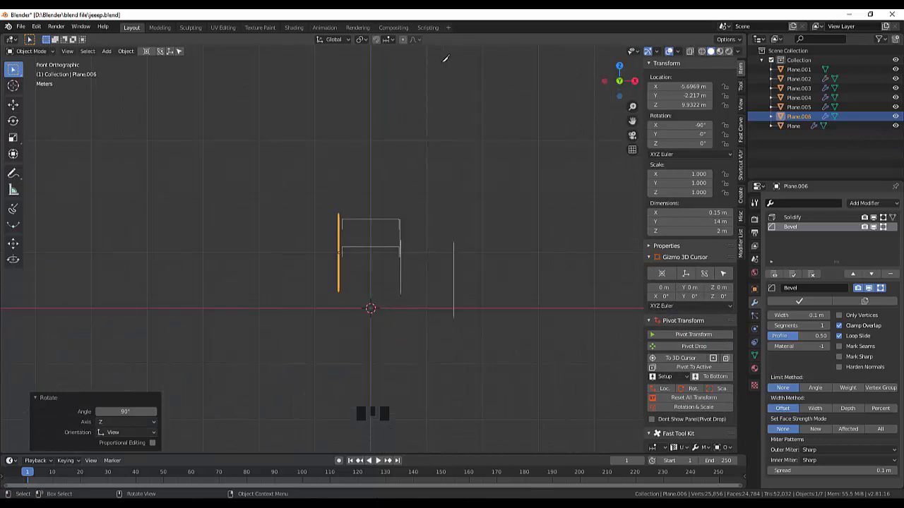
pyautogui.press('g')
pyautogui.click(400, 263)
pyautogui.moveTo(400, 263); pyautogui.dragTo(241, 281, button='middle')
pyautogui.press('KP_3')
pyautogui.press('g')
pyautogui.click(331, 267)
pyautogui.moveTo(444, 59); pyautogui.dragTo(261, 55, button='middle')
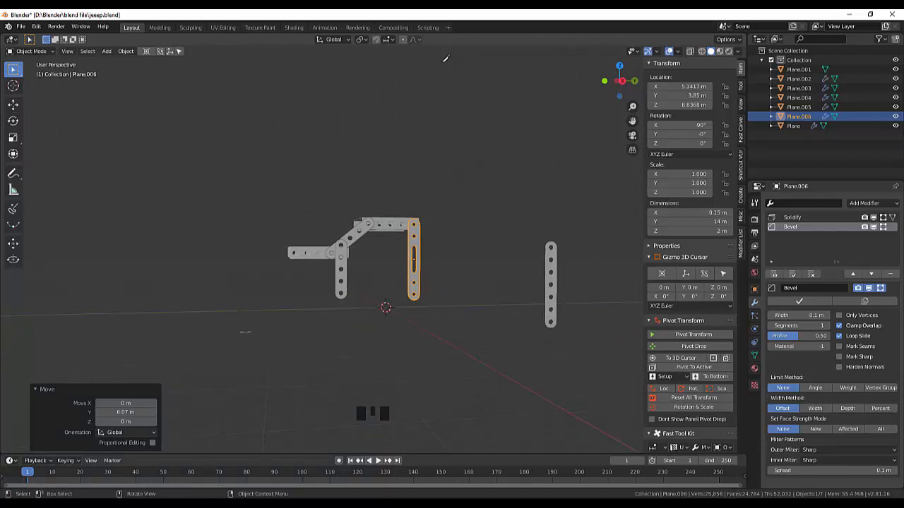
pyautogui.click(445, 59)
pyautogui.moveTo(445, 60)
pyautogui.mouseDown(button='middle')
pyautogui.moveTo(456, 36)
pyautogui.moveTo(452, 58)
pyautogui.mouseUp(button='middle')
pyautogui.press('KP_3')
# - Select the detached seven-hole strip in the right side view and set its origin to its geometry
pyautogui.scroll(2, 445, 60)
pyautogui.click(322, 277)
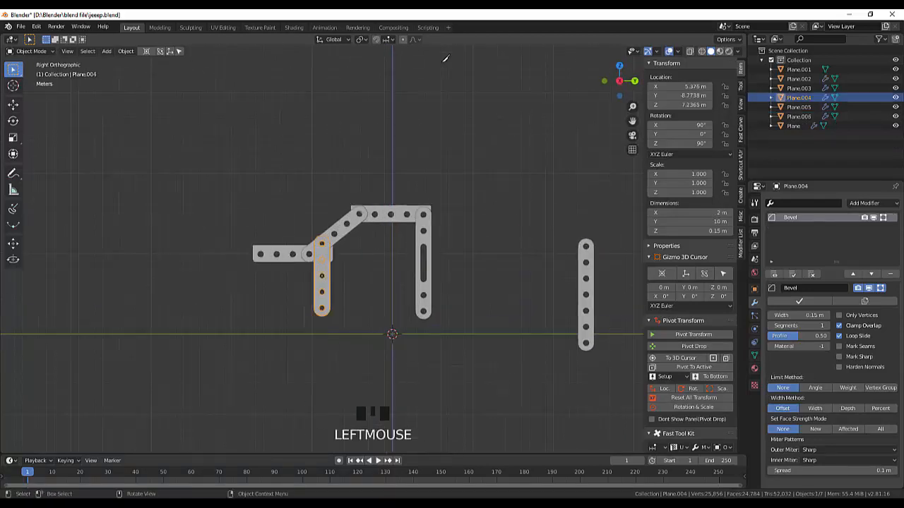
pyautogui.click(586, 295)
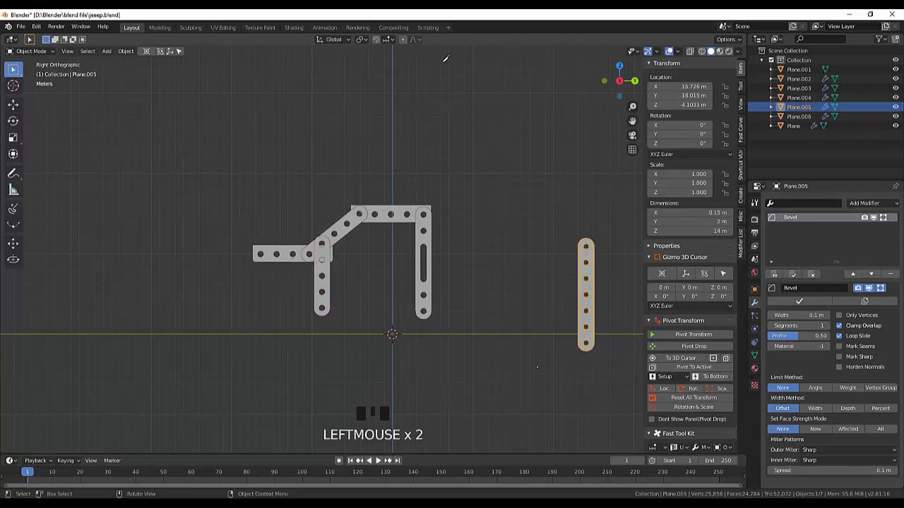
pyautogui.click(125, 51)
pyautogui.moveTo(142, 72)
pyautogui.click(236, 82)
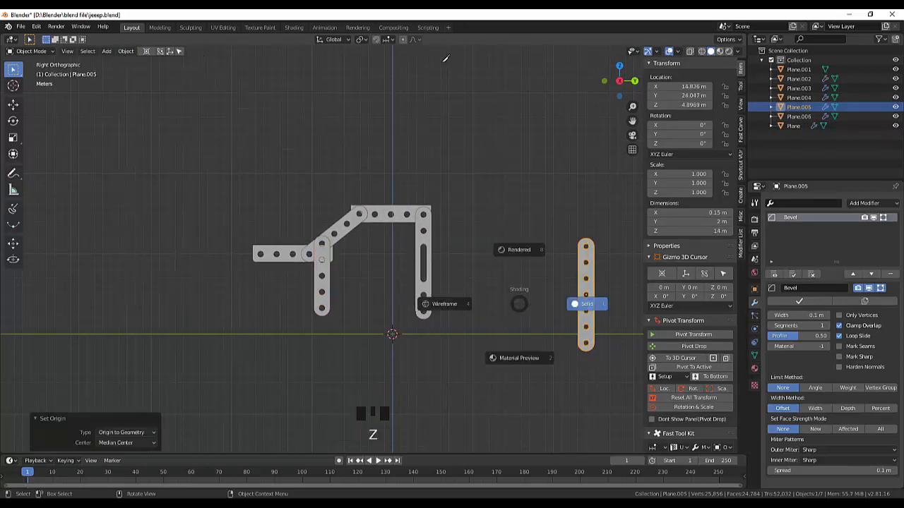
pyautogui.click(519, 250)
pyautogui.click(519, 250)
pyautogui.click(711, 51)
# - Rotate the seven-hole strip 90° to horizontal and move it across the two vertical strips of the frame
pyautogui.click(586, 295)
pyautogui.write('r90')
pyautogui.press('Return')
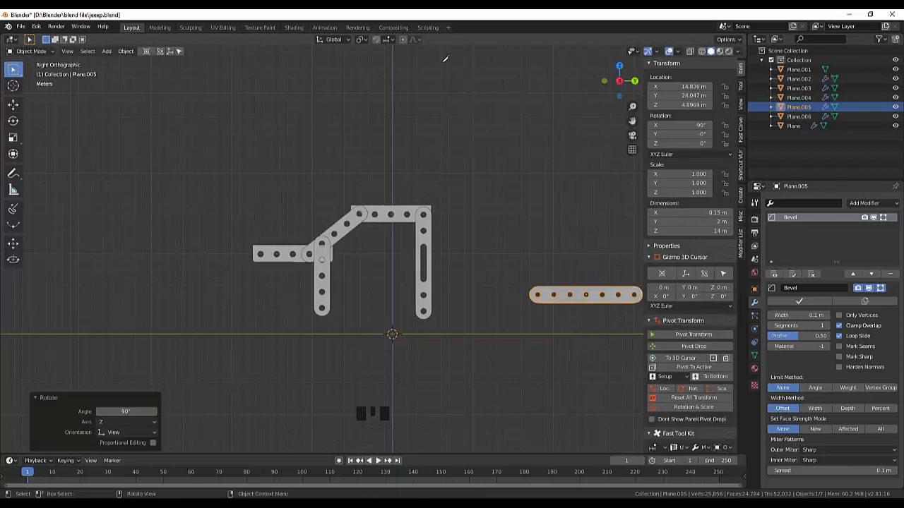
pyautogui.press('g')
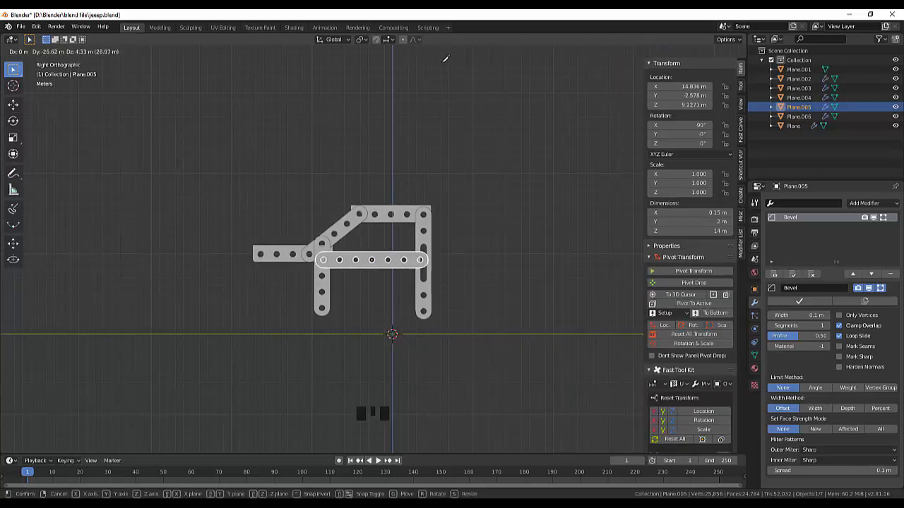
pyautogui.click(444, 62)
# - Scale the horizontal strip by 1.049 along Y and lower it so its end holes line up with the vertical strips
pyautogui.press('s')
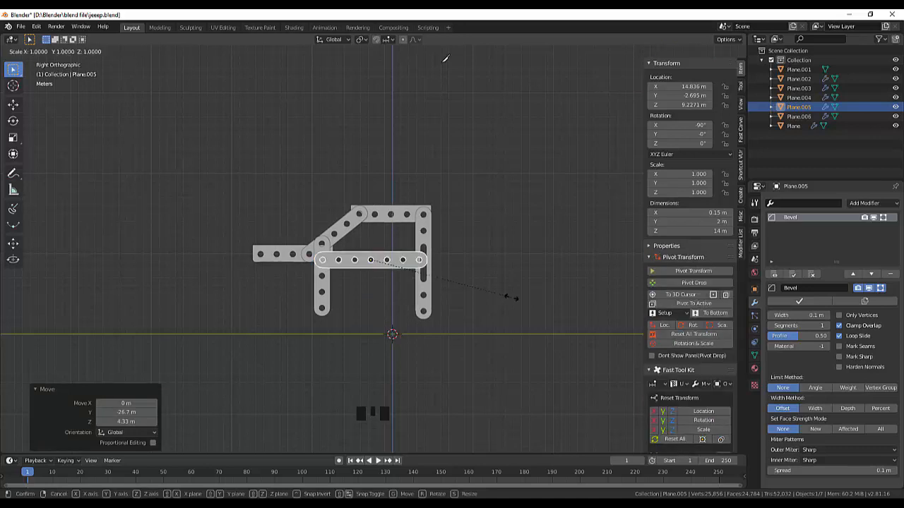
pyautogui.press('y')
pyautogui.click(519, 298)
pyautogui.press('g')
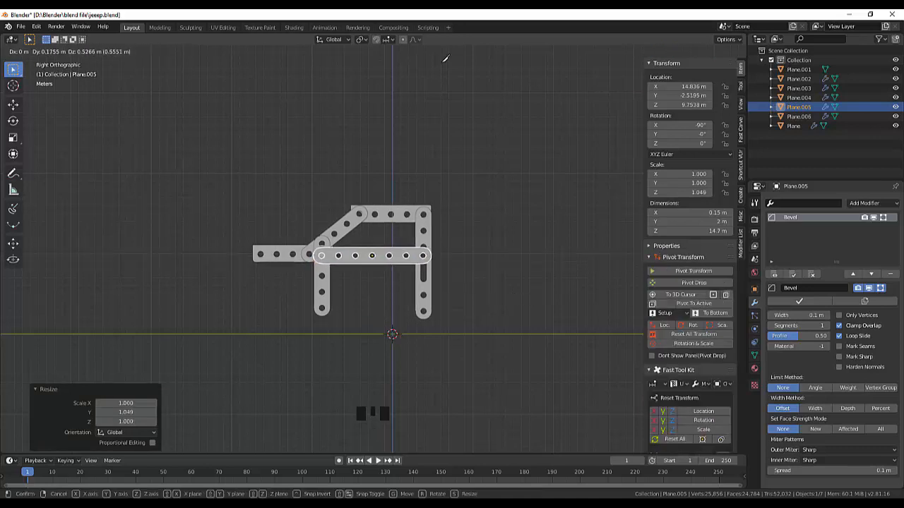
pyautogui.click(445, 59)
pyautogui.moveTo(445, 58); pyautogui.dragTo(445, 59, button='middle')
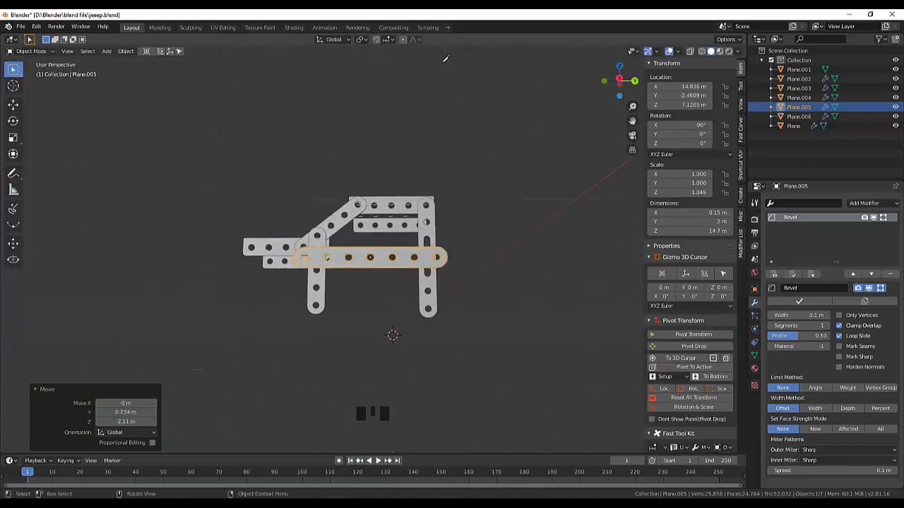
pyautogui.press('KP_3')
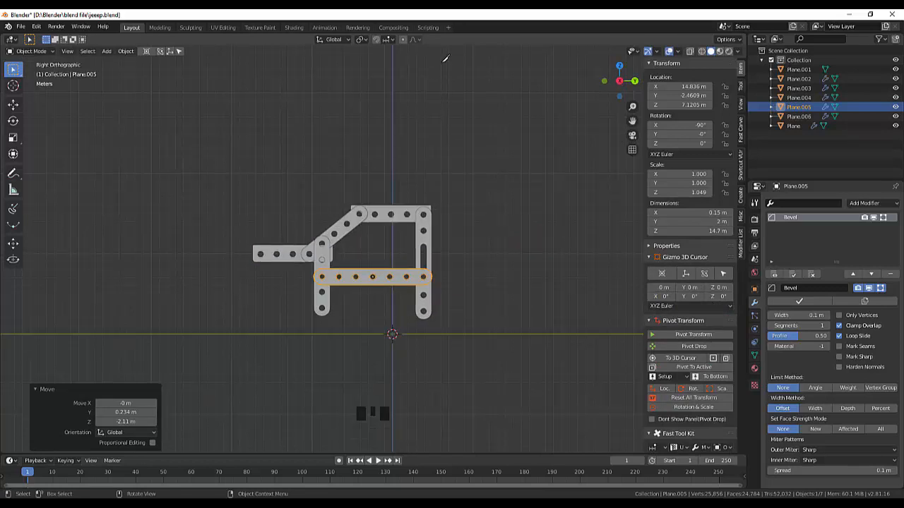
# - Place the horizontal strip along X against the vertical strips' outer faces and adjust its height to match their holes
pyautogui.press('g')
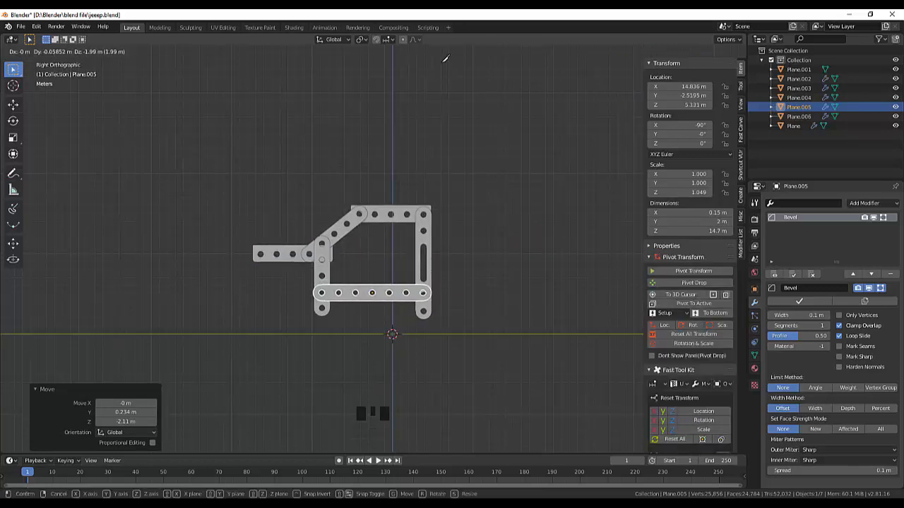
pyautogui.click(444, 59)
pyautogui.moveTo(445, 58); pyautogui.dragTo(445, 59, button='middle')
pyautogui.press('g')
pyautogui.press('x')
pyautogui.click(445, 59)
pyautogui.press('g')
pyautogui.press('z')
pyautogui.click(445, 59)
# - Add the slotted, diagonal and short vertical strips to the selection and set all four origins to the 3D cursor
pyautogui.keyDown('shift'); pyautogui.click(434, 240); pyautogui.keyUp('shift')
pyautogui.keyDown('shift'); pyautogui.click(349, 234); pyautogui.keyUp('shift')
pyautogui.keyDown('shift'); pyautogui.click(329, 311); pyautogui.keyUp('shift')
pyautogui.keyDown('shift'); pyautogui.click(383, 283); pyautogui.keyUp('shift')
pyautogui.click(125, 50)
pyautogui.moveTo(141, 71)
pyautogui.click(237, 90)
# - Add Mirror modifiers on the X axis to the horizontal strip and the slotted strip
pyautogui.click(874, 203)
pyautogui.click(728, 294)
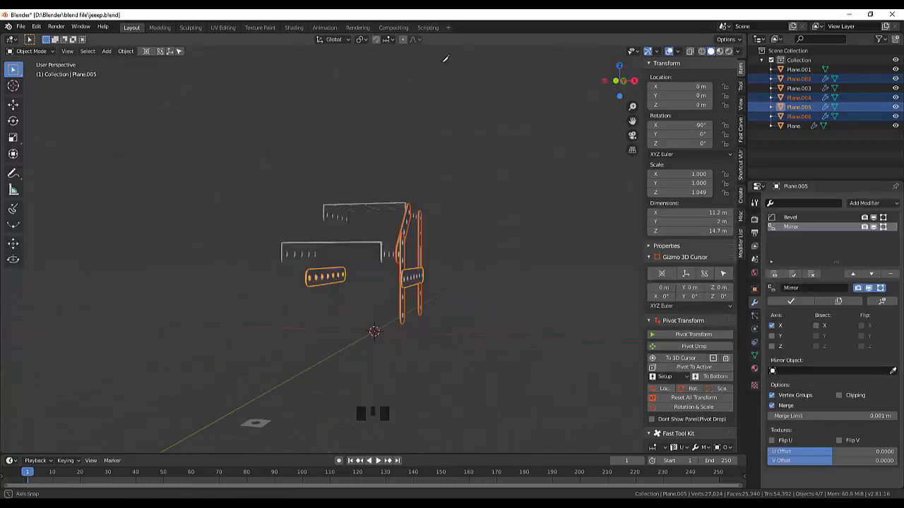
pyautogui.click(434, 243)
pyautogui.click(873, 204)
pyautogui.click(709, 298)
# - Add a Mirror modifier to the short vertical strip and turn off its X axis to mirror it across the frame
pyautogui.click(329, 298)
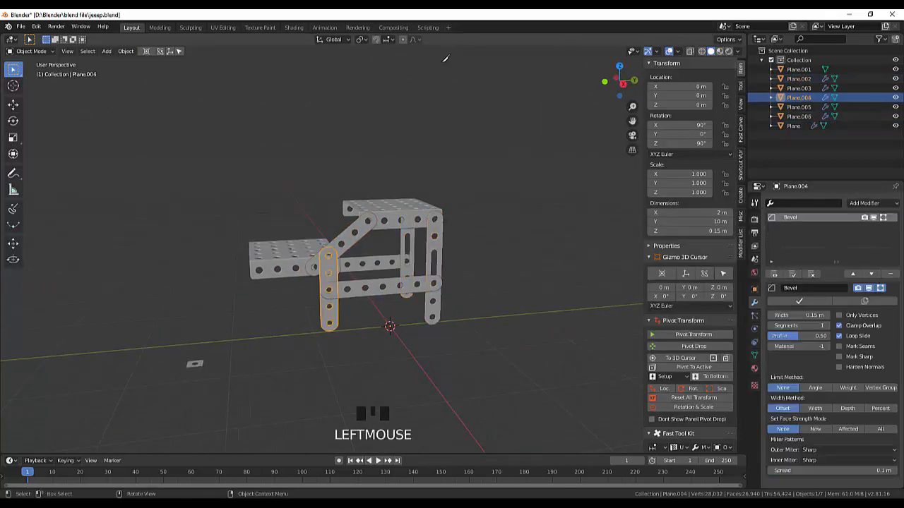
pyautogui.click(874, 203)
pyautogui.click(709, 299)
pyautogui.click(772, 325)
pyautogui.moveTo(395, 282); pyautogui.dragTo(508, 310, button='middle')
# - Mirror the diagonal strip on the Z axis only, with its origin at the 3D cursor
pyautogui.click(331, 234)
pyautogui.click(874, 203)
pyautogui.click(709, 298)
pyautogui.click(126, 51)
pyautogui.click(772, 346)
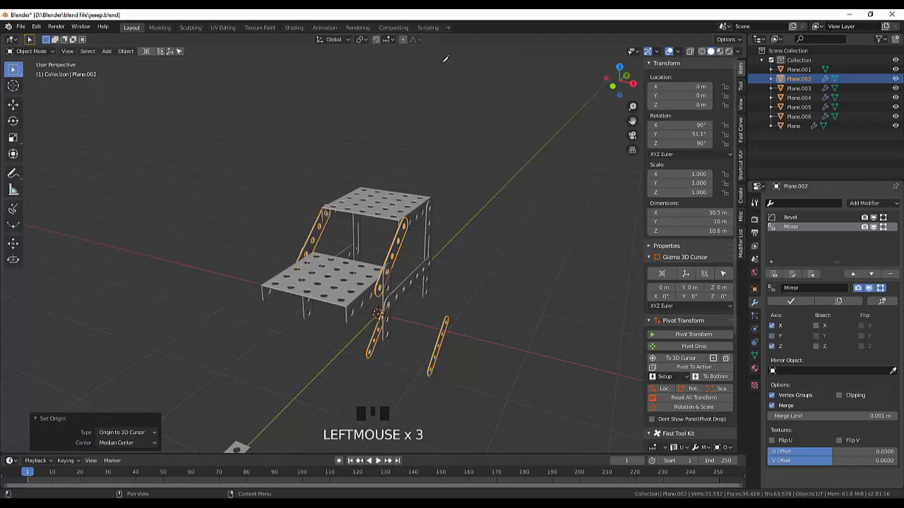
pyautogui.click(772, 326)
pyautogui.moveTo(396, 283); pyautogui.dragTo(360, 251, button='middle')
pyautogui.moveTo(446, 59); pyautogui.dragTo(403, 70, button='middle')
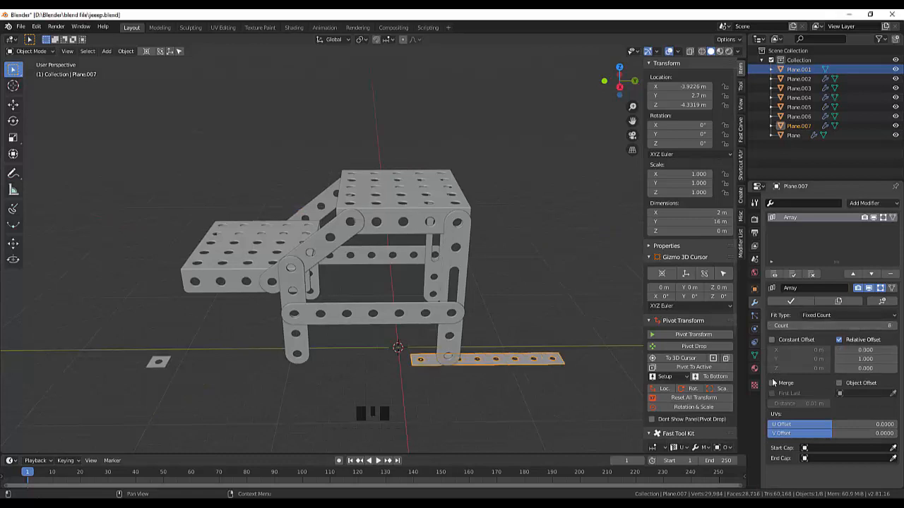
# - Try applying the new strip's array of 8 and repeating the strip 5 times along X with a second array
pyautogui.moveTo(504, 410); pyautogui.dragTo(416, 427, button='middle')
pyautogui.scroll(-4, 416, 427)
pyautogui.click(791, 301)
pyautogui.click(856, 204)
pyautogui.click(695, 230)
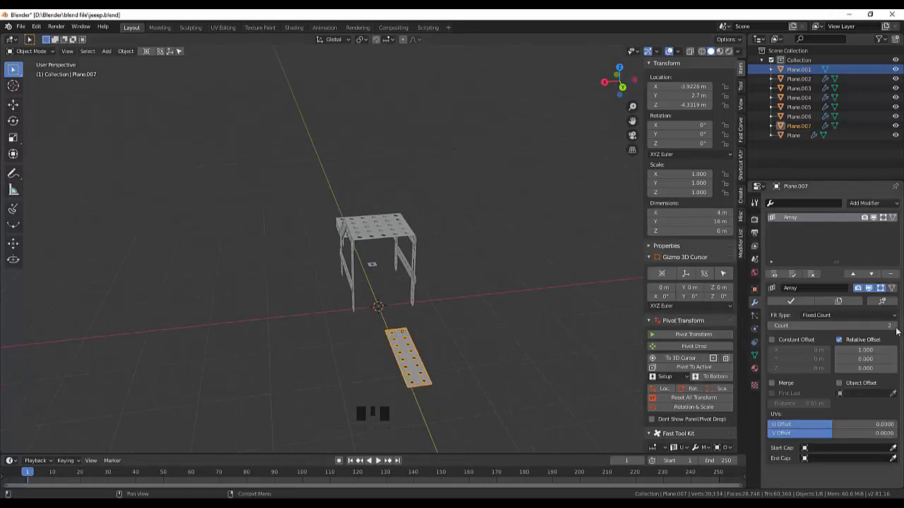
pyautogui.tripleClick(895, 327)
pyautogui.click(533, 391)
pyautogui.moveTo(533, 391); pyautogui.dragTo(433, 401, button='middle')
pyautogui.scroll(-2, 433, 402)
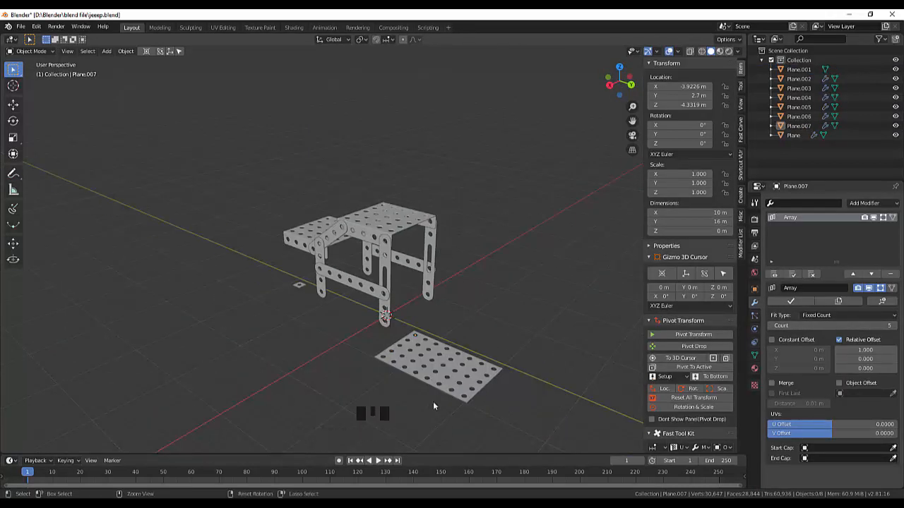
# - Undo the second array and the application of the first array on the new strip
pyautogui.hotkey('ctrl', 'z')
pyautogui.hotkey('ctrl', 'z')
pyautogui.hotkey('ctrl', 'z')
pyautogui.hotkey('ctrl', 'z')
pyautogui.hotkey('ctrl', 'z')
pyautogui.hotkey('ctrl', 'z')
pyautogui.hotkey('ctrl', 'z')
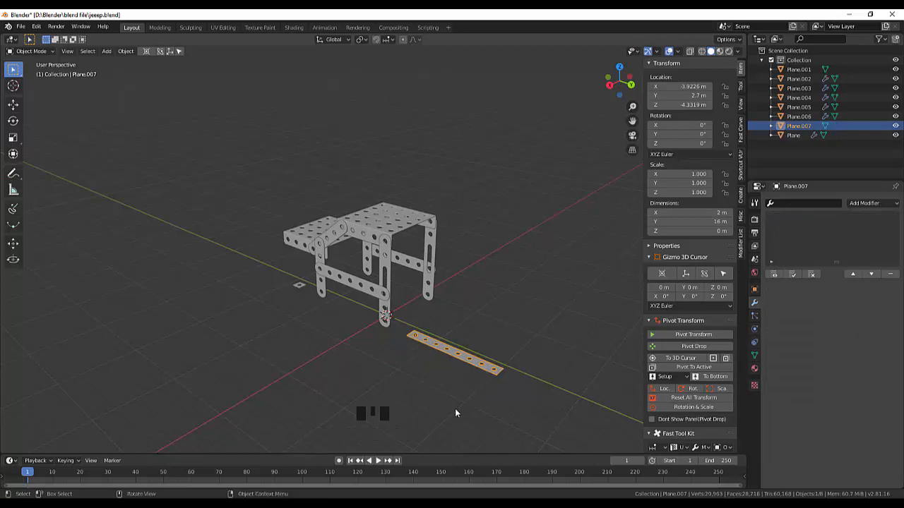
pyautogui.hotkey('ctrl', 'z')
pyautogui.hotkey('ctrl', 'z')
pyautogui.hotkey('ctrl', 'z')
pyautogui.hotkey('ctrl', 'z')
pyautogui.hotkey('ctrl', 'z')
pyautogui.hotkey('ctrl', 'z')
pyautogui.hotkey('ctrl', 'z')
pyautogui.hotkey('ctrl', 'z')
pyautogui.hotkey('ctrl', 'z')
pyautogui.hotkey('ctrl', 'z')
pyautogui.hotkey('ctrl', 'z')
pyautogui.hotkey('ctrl', 'z')
pyautogui.hotkey('ctrl', 'z')
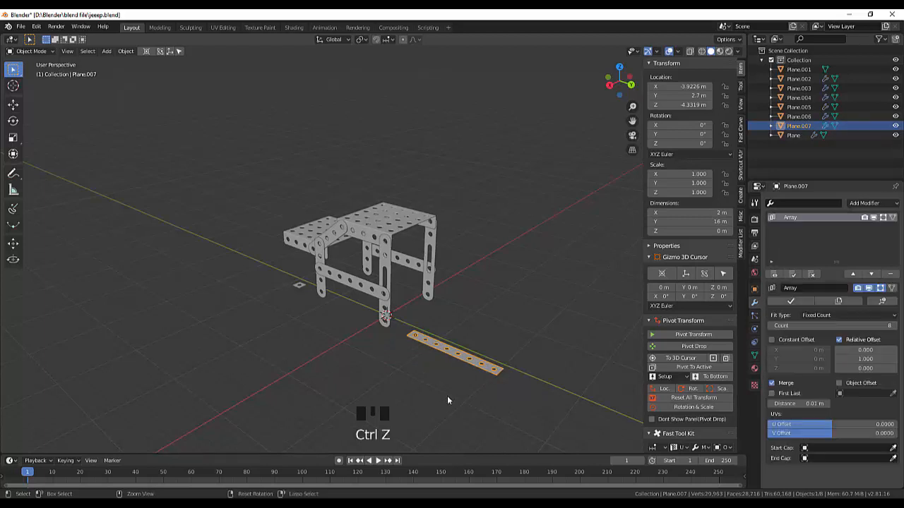
# - Undo the remaining eight-count array to return to the single plate with one hole
pyautogui.click(459, 414)
pyautogui.click(365, 388)
pyautogui.hotkey('ctrl', 'z')
pyautogui.hotkey('ctrl', 'z')
pyautogui.hotkey('ctrl', 'z')
pyautogui.hotkey('ctrl', 'z')
pyautogui.hotkey('ctrl', 'z')
# - Array the single-hole plate 6 times along X with Merge enabled, and apply the modifier
pyautogui.click(808, 203)
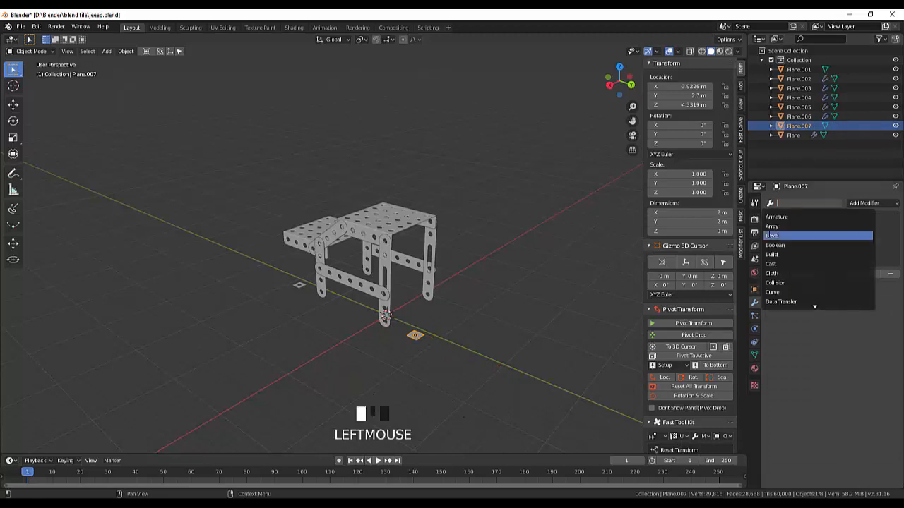
pyautogui.click(812, 227)
pyautogui.moveTo(841, 326); pyautogui.dragTo(875, 326)
pyautogui.scroll(3, 403, 382)
pyautogui.keyDown('shift'); pyautogui.moveTo(403, 382); pyautogui.dragTo(430, 279, button='middle'); pyautogui.keyUp('shift')
pyautogui.click(772, 384)
pyautogui.scroll(3, 508, 321)
pyautogui.press('Tab')
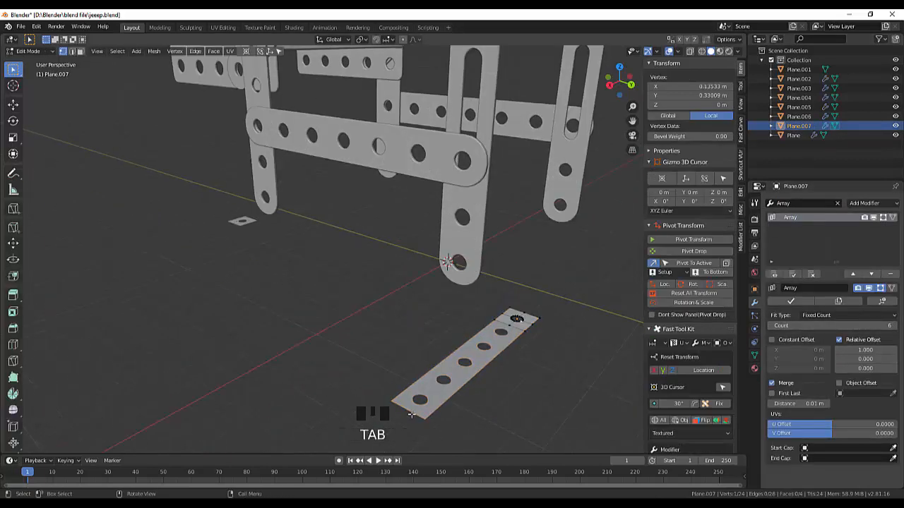
pyautogui.click(790, 301)
# - Select the edges at both short ends of the six-hole strip and extrude them upward about 2 m as flanges
pyautogui.scroll(-1, 494, 321)
pyautogui.click(72, 52)
pyautogui.click(395, 380)
pyautogui.keyDown('shift'); pyautogui.click(408, 386); pyautogui.keyUp('shift')
pyautogui.scroll(3, 503, 294)
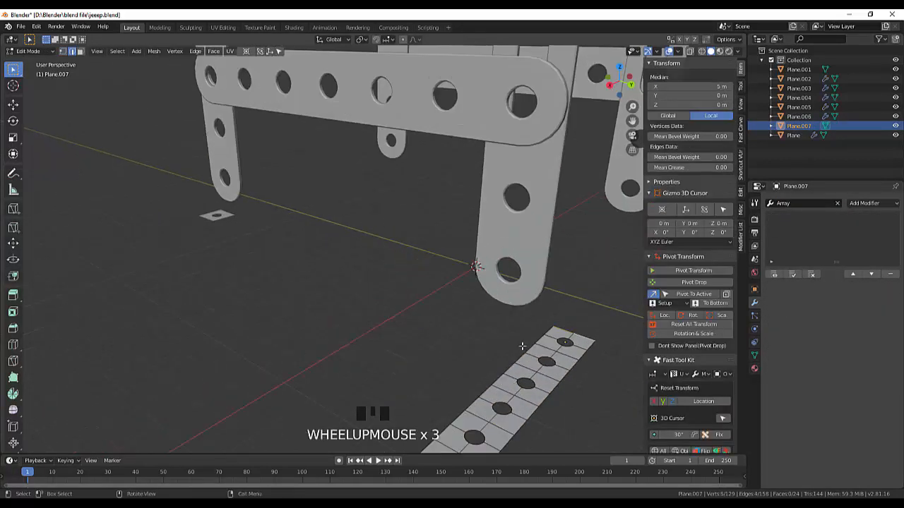
pyautogui.press('e')
pyautogui.click(537, 327)
pyautogui.scroll(1, 575, 384)
pyautogui.scroll(3, 576, 384)
# - Add a horizontal loop cut across the middle of each upright end flange
pyautogui.click(499, 315)
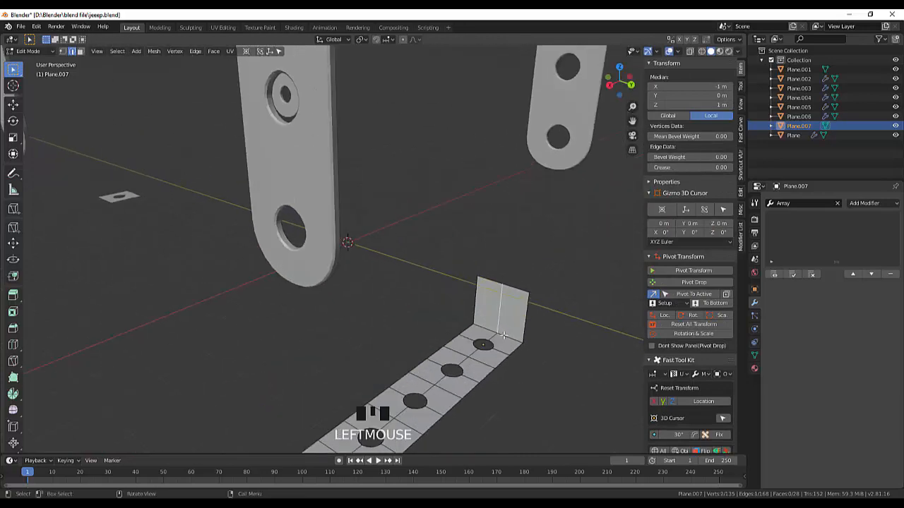
pyautogui.hotkey('ctrl', 'r')
pyautogui.click(498, 315)
pyautogui.click(498, 316)
pyautogui.scroll(-3, 494, 325)
pyautogui.hotkey('ctrl', 'r')
pyautogui.doubleClick(300, 374)
pyautogui.moveTo(409, 400); pyautogui.dragTo(394, 399, button='middle')
pyautogui.click(62, 52)
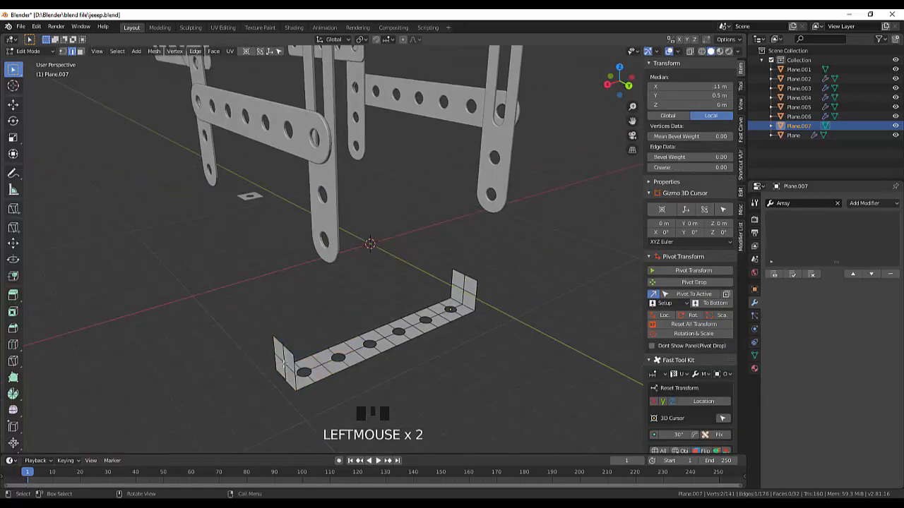
# - Vertex-bevel the centre points of both upright end flanges and delete the resulting faces to open round holes
pyautogui.scroll(3, 285, 356)
pyautogui.keyDown('shift'); pyautogui.moveTo(285, 355); pyautogui.dragTo(343, 272, button='middle'); pyautogui.keyUp('shift')
pyautogui.click(296, 360)
pyautogui.hotkey('ctrl', 'shift', 'b')
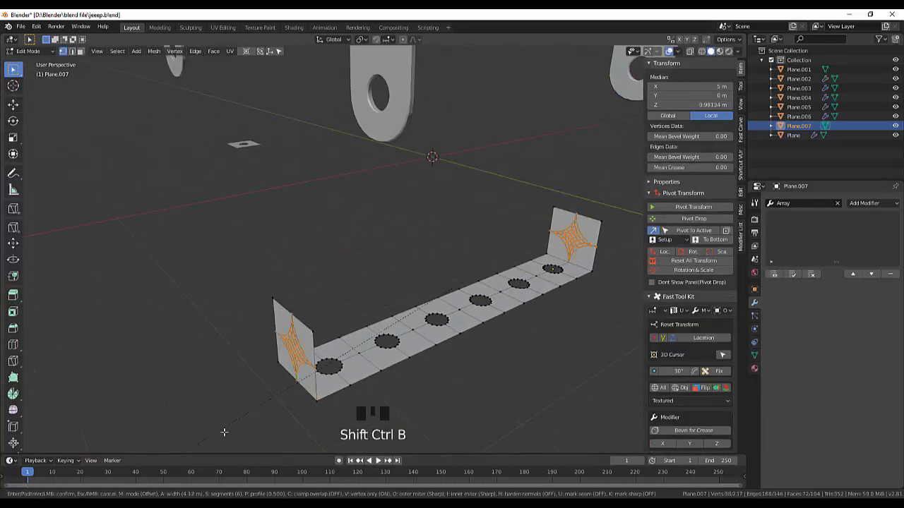
pyautogui.click(129, 307)
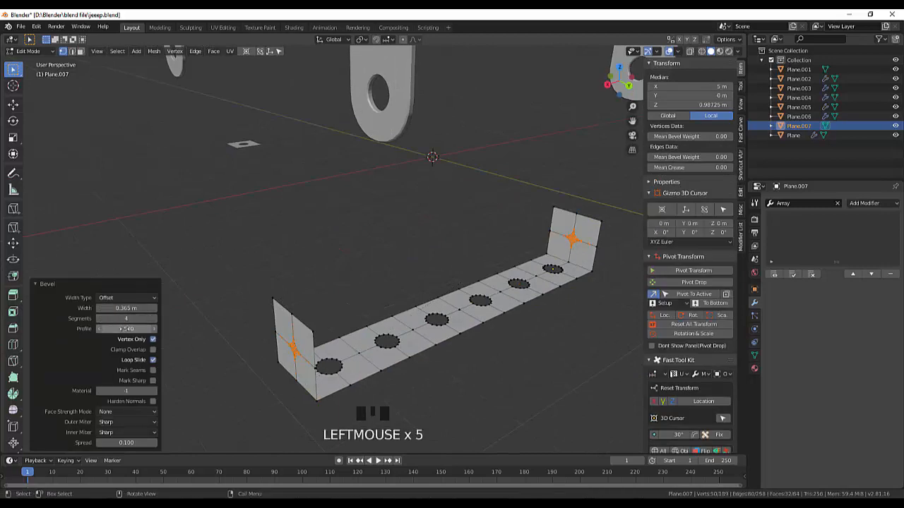
pyautogui.press('Delete')
# - Select the whole flanged strip and merge its vertices by distance
pyautogui.scroll(-5, 168, 355)
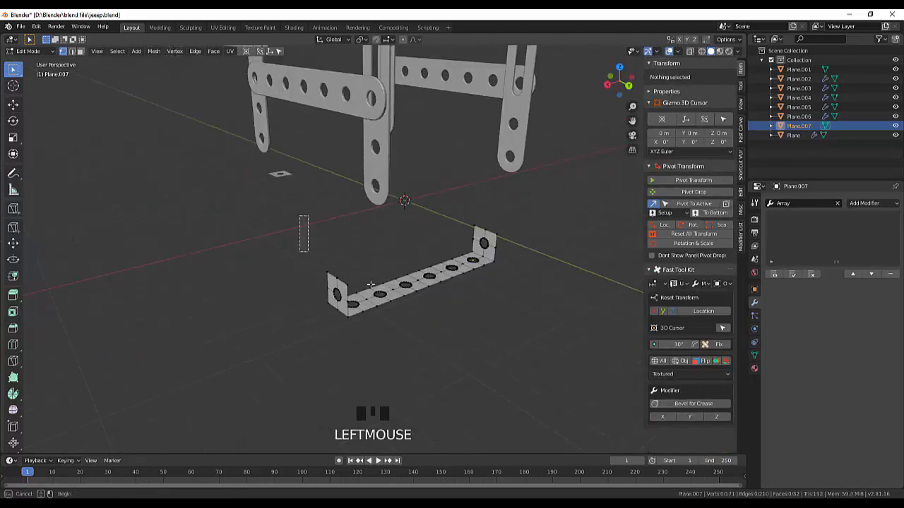
pyautogui.press('a')
pyautogui.hotkey('alt', 'm')
pyautogui.click(305, 426)
# - Array the flanged strip 7 times along Y with a relative offset of 1 and Merge enabled, and apply the modifier
pyautogui.click(805, 203)
pyautogui.click(793, 226)
pyautogui.click(866, 359)
pyautogui.write('1')
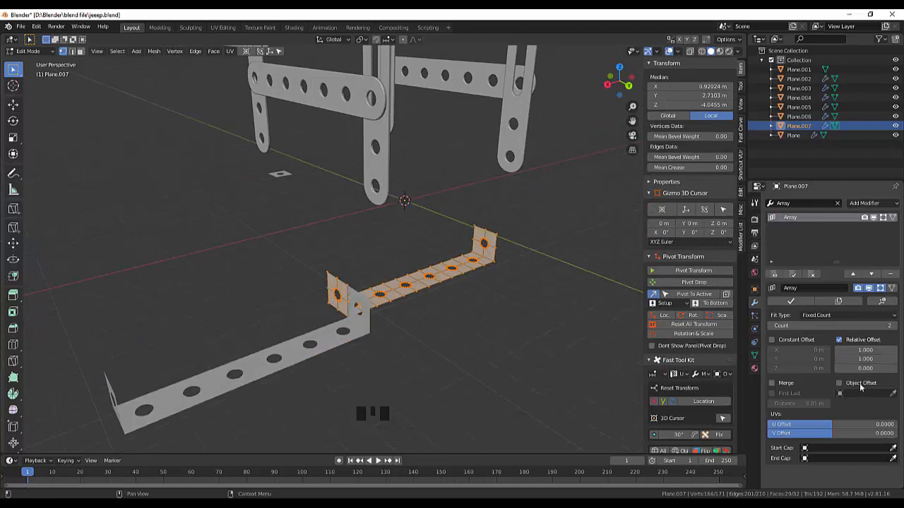
pyautogui.click(866, 351)
pyautogui.write('0')
pyautogui.doubleClick(893, 326)
pyautogui.doubleClick(893, 326)
pyautogui.click(894, 325)
pyautogui.click(772, 384)
pyautogui.click(791, 302)
# - Select the four outer corner vertices of the plate's side flanges and round them with a 6-segment vertex bevel about 0.945 m wide
pyautogui.moveTo(318, 262); pyautogui.dragTo(337, 281)
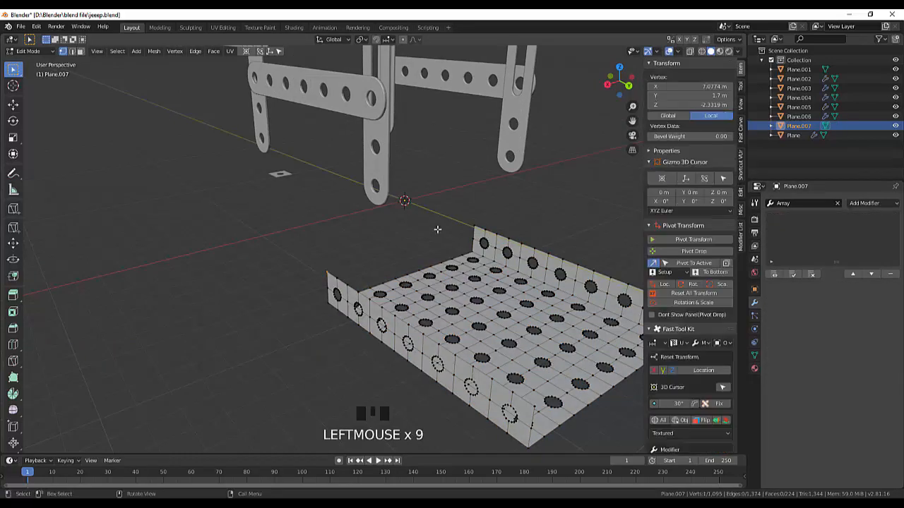
pyautogui.keyDown('shift'); pyautogui.moveTo(464, 218); pyautogui.dragTo(483, 234); pyautogui.keyUp('shift')
pyautogui.scroll(-4, 483, 235)
pyautogui.keyDown('shift'); pyautogui.moveTo(507, 267); pyautogui.dragTo(522, 281); pyautogui.keyUp('shift')
pyautogui.moveTo(466, 346); pyautogui.dragTo(561, 381, button='middle')
pyautogui.keyDown('shift'); pyautogui.click(520, 221); pyautogui.keyUp('shift')
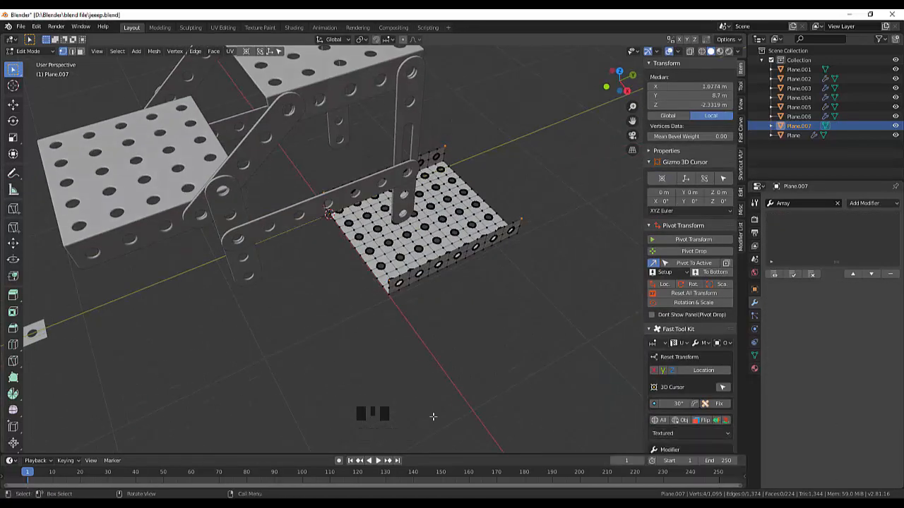
pyautogui.moveTo(433, 417); pyautogui.dragTo(446, 338, button='middle')
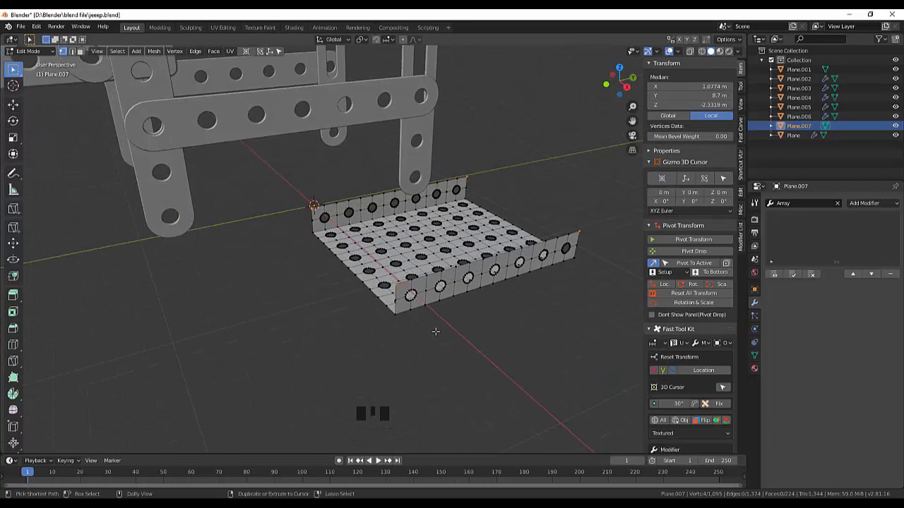
pyautogui.hotkey('ctrl', 'shift', 'b')
pyautogui.click(472, 343)
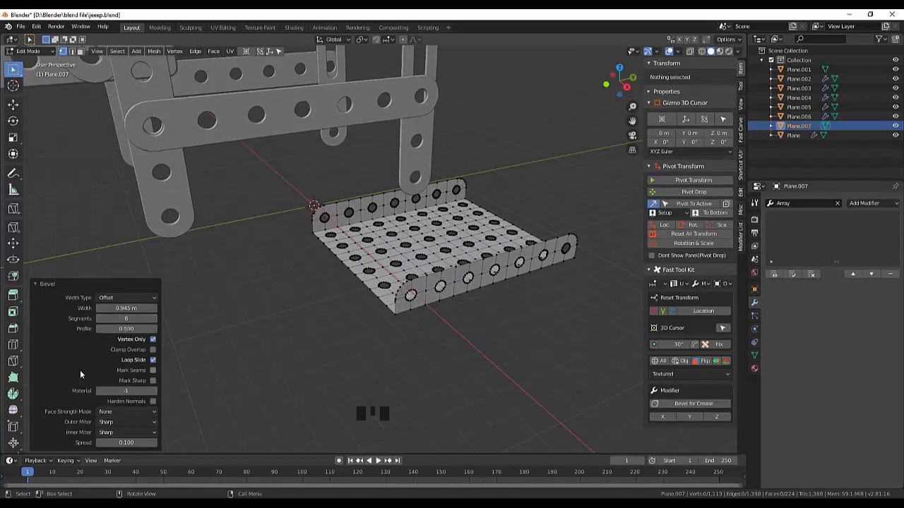
# - Return to Object Mode, thicken the flanged plate with a Solidify modifier using Even Thickness, and apply it
pyautogui.click(28, 53)
pyautogui.click(31, 64)
pyautogui.click(838, 204)
pyautogui.click(873, 204)
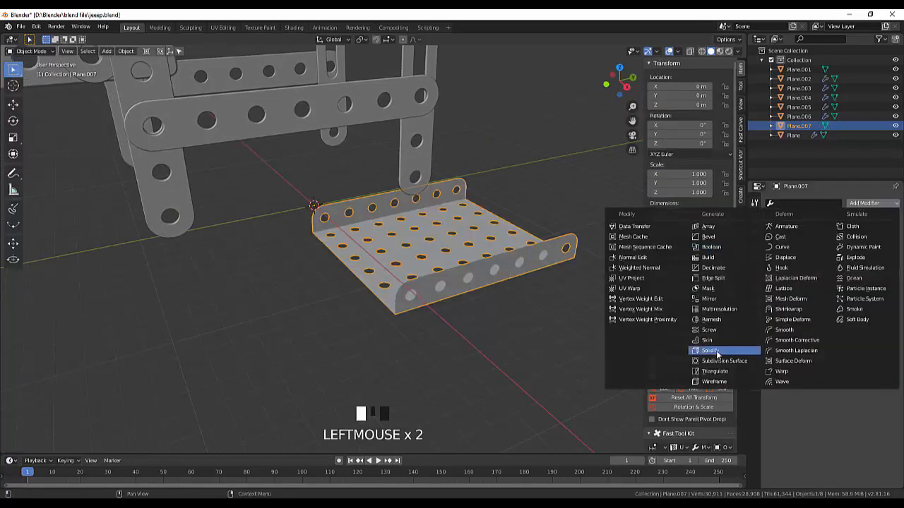
pyautogui.click(717, 350)
pyautogui.click(827, 316)
pyautogui.click(827, 315)
pyautogui.click(827, 316)
pyautogui.click(840, 337)
pyautogui.moveTo(452, 325); pyautogui.dragTo(475, 286, button='middle')
pyautogui.click(799, 302)
# - Add a Bevel modifier to the flanged plate and apply it
pyautogui.click(873, 203)
pyautogui.click(710, 242)
pyautogui.click(799, 302)
# - In the side view, move the plate under the frame and scale it to about 1.044 along Y so its holes match the frame's uprights
pyautogui.press('KP_3')
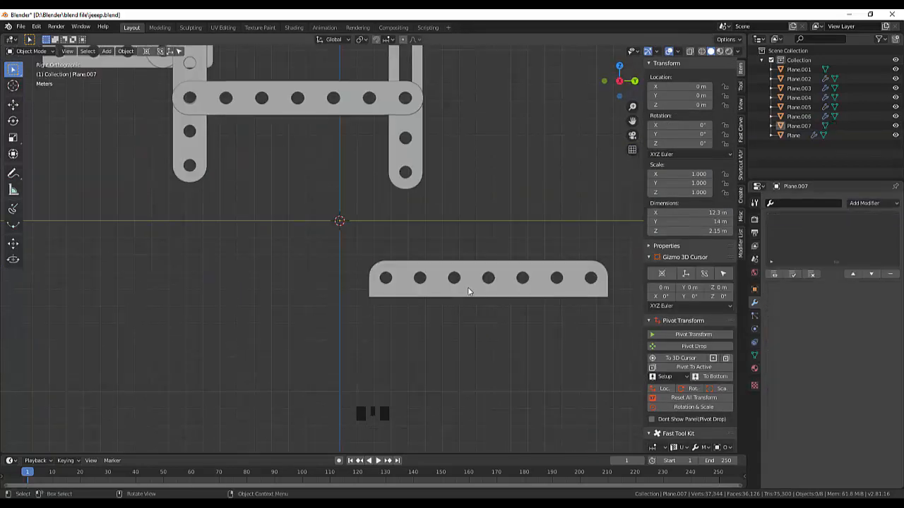
pyautogui.moveTo(509, 293); pyautogui.dragTo(316, 182)
pyautogui.press('s')
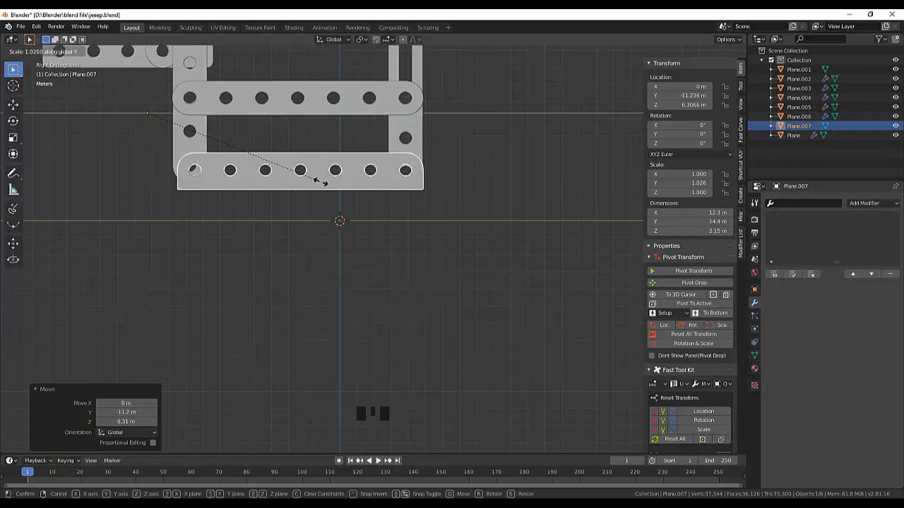
pyautogui.click(383, 183)
pyautogui.press('g')
pyautogui.click(381, 182)
pyautogui.press('s')
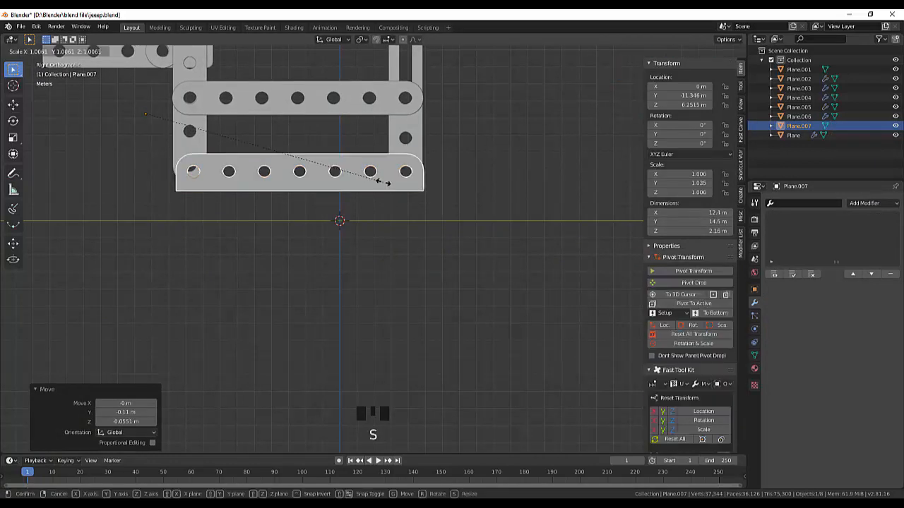
pyautogui.click(387, 182)
pyautogui.press('g')
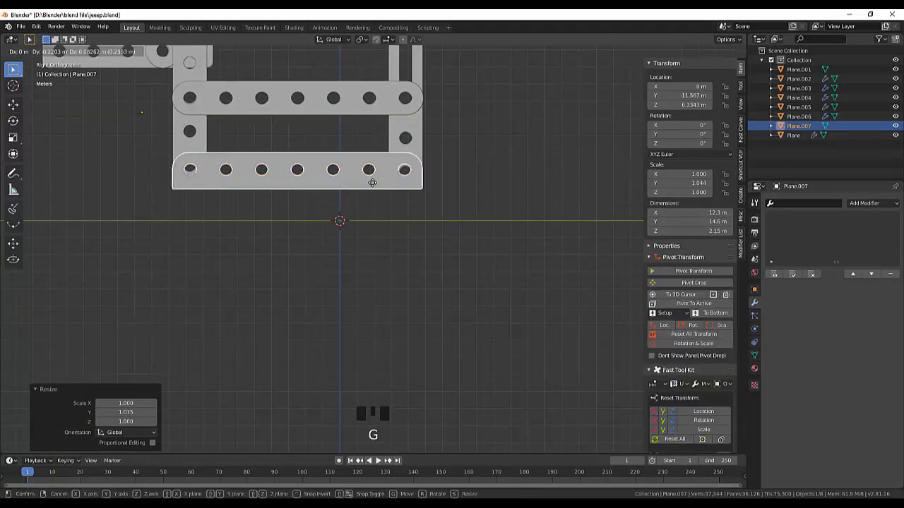
pyautogui.click(385, 182)
# - In the front view, move the plate along X between the frame's two sides and check its fit
pyautogui.moveTo(385, 182); pyautogui.dragTo(501, 192, button='middle')
pyautogui.press('KP_1')
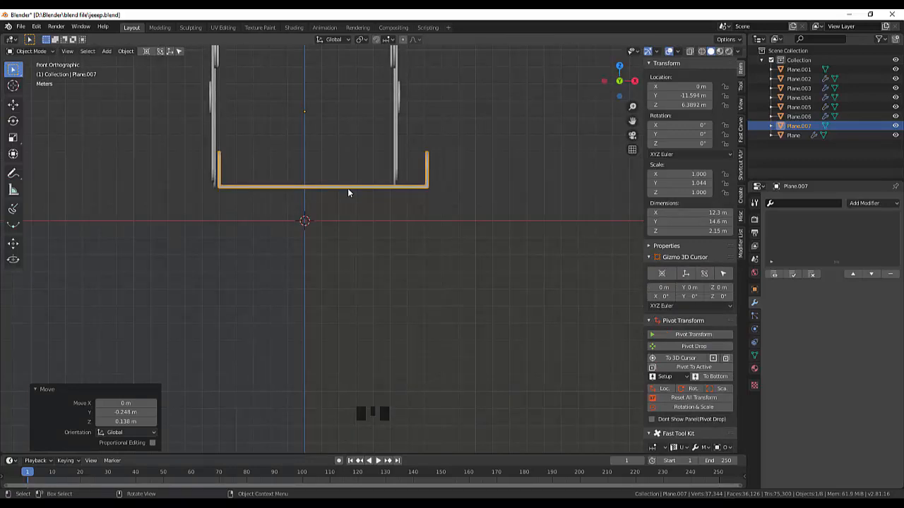
pyautogui.press('g')
pyautogui.press('x')
pyautogui.click(323, 188)
pyautogui.moveTo(322, 188); pyautogui.dragTo(333, 268, button='middle')
pyautogui.scroll(-6, 428, 216)
pyautogui.click(450, 309)
# - Undo the placement, thickening, corner rounding and array of the six-hole-wide flanged plate
pyautogui.hotkey('ctrl', 'z')
pyautogui.hotkey('ctrl', 'z')
pyautogui.hotkey('ctrl', 'z')
pyautogui.hotkey('ctrl', 'z')
pyautogui.hotkey('ctrl', 'z')
pyautogui.hotkey('ctrl', 'z')
pyautogui.hotkey('ctrl', 'z')
pyautogui.hotkey('ctrl', 'z')
pyautogui.hotkey('ctrl', 'z')
pyautogui.hotkey('ctrl', 'z')
pyautogui.hotkey('ctrl', 'z')
pyautogui.hotkey('ctrl', 'z')
pyautogui.hotkey('ctrl', 'z')
pyautogui.hotkey('ctrl', 'z')
pyautogui.hotkey('ctrl', 'z')
pyautogui.hotkey('ctrl', 'z')
pyautogui.hotkey('ctrl', 'z')
pyautogui.hotkey('ctrl', 'z')
pyautogui.hotkey('ctrl', 'z')
pyautogui.hotkey('ctrl', 'z')
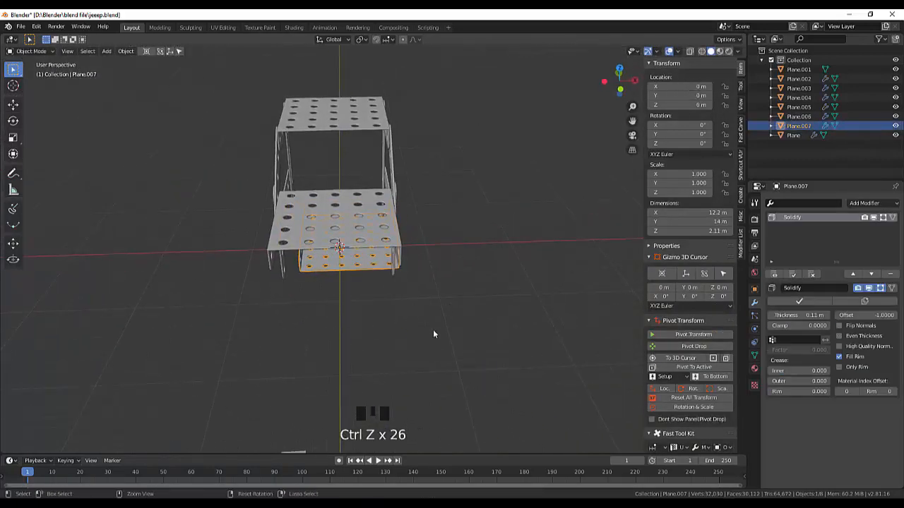
pyautogui.hotkey('ctrl', 'z')
pyautogui.hotkey('ctrl', 'z')
pyautogui.hotkey('ctrl', 'z')
pyautogui.hotkey('ctrl', 'z')
pyautogui.hotkey('ctrl', 'z')
pyautogui.hotkey('ctrl', 'z')
pyautogui.hotkey('ctrl', 'z')
pyautogui.hotkey('ctrl', 'z')
pyautogui.hotkey('ctrl', 'z')
pyautogui.hotkey('ctrl', 'z')
pyautogui.hotkey('ctrl', 'z')
pyautogui.hotkey('ctrl', 'z')
pyautogui.hotkey('ctrl', 'z')
pyautogui.hotkey('ctrl', 'z')
pyautogui.hotkey('ctrl', 'z')
pyautogui.hotkey('ctrl', 'z')
pyautogui.hotkey('ctrl', 'z')
pyautogui.hotkey('ctrl', 'z')
pyautogui.hotkey('ctrl', 'z')
pyautogui.hotkey('ctrl', 'z')
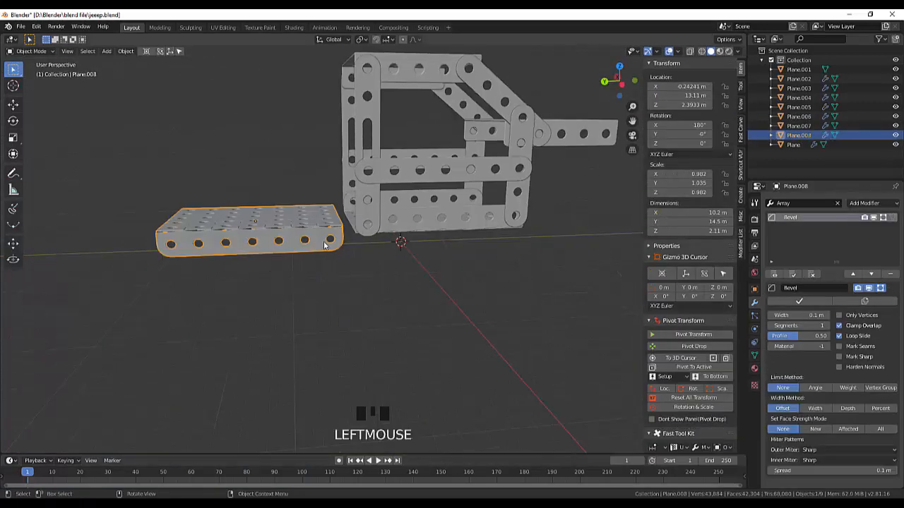
# - Move the duplicate flanged plate about -3 m in Y and 1.2 m in Z to meet the frame's lower rear corner hole
pyautogui.click(450, 217)
pyautogui.moveTo(449, 217); pyautogui.dragTo(419, 203)
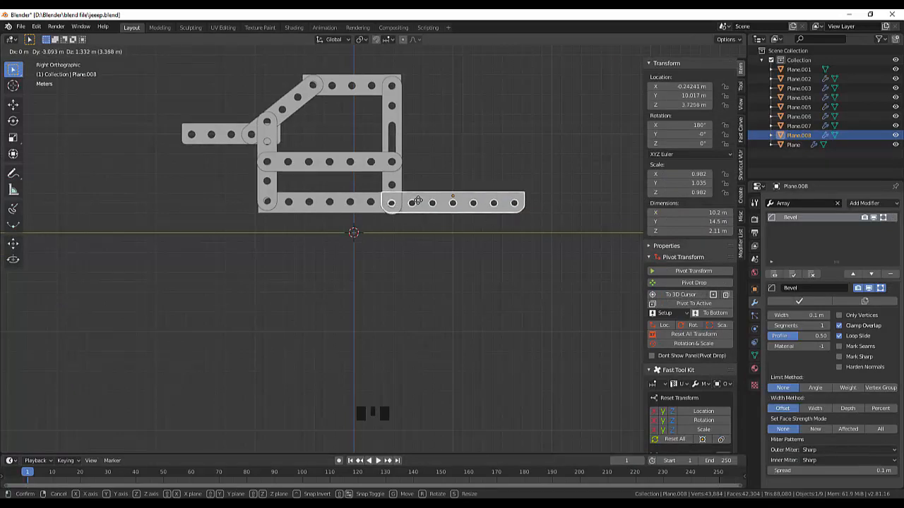
pyautogui.click(419, 202)
# - Scale the rear flanged plate to 0.95 along X so it fits between the frame's sides
pyautogui.moveTo(432, 198); pyautogui.dragTo(460, 229, button='middle')
pyautogui.click(426, 246)
pyautogui.press('s')
pyautogui.press('x')
pyautogui.click(426, 246)
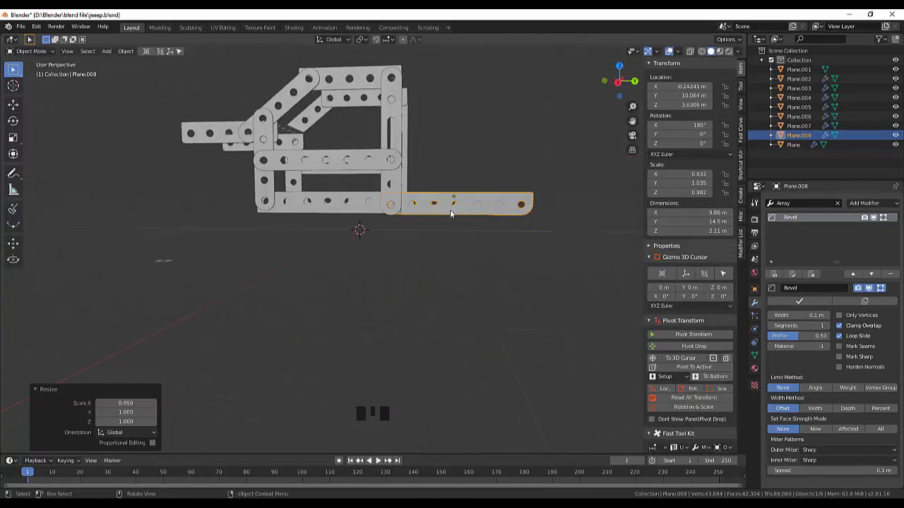
# - Raise the rear flanged plate 2 m along Z and save the file
pyautogui.press('KP_3')
pyautogui.write('gz2')
pyautogui.press('Return')
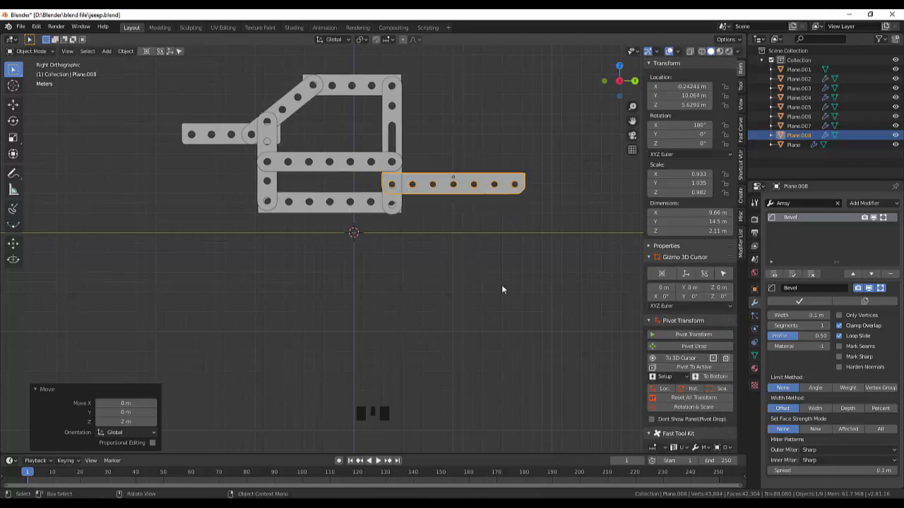
pyautogui.moveTo(502, 288); pyautogui.dragTo(427, 295, button='middle')
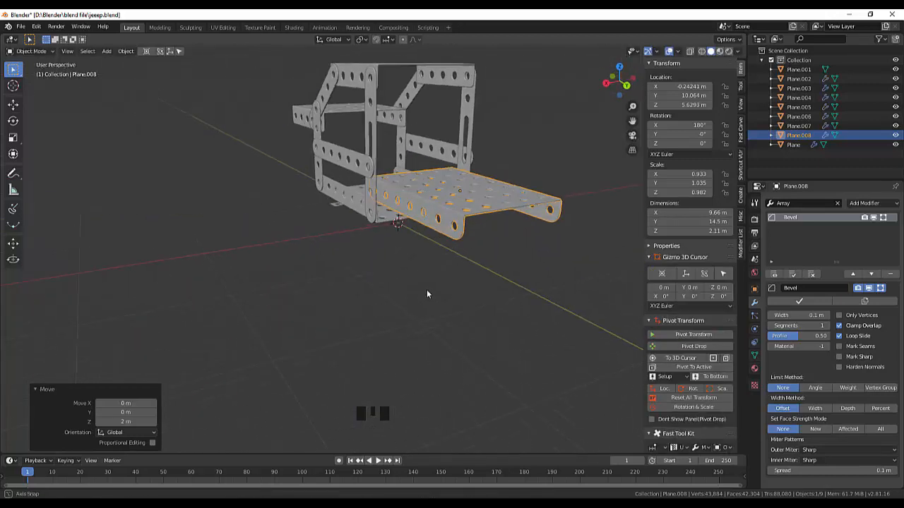
pyautogui.hotkey('ctrl', 's')
pyautogui.click(541, 492)
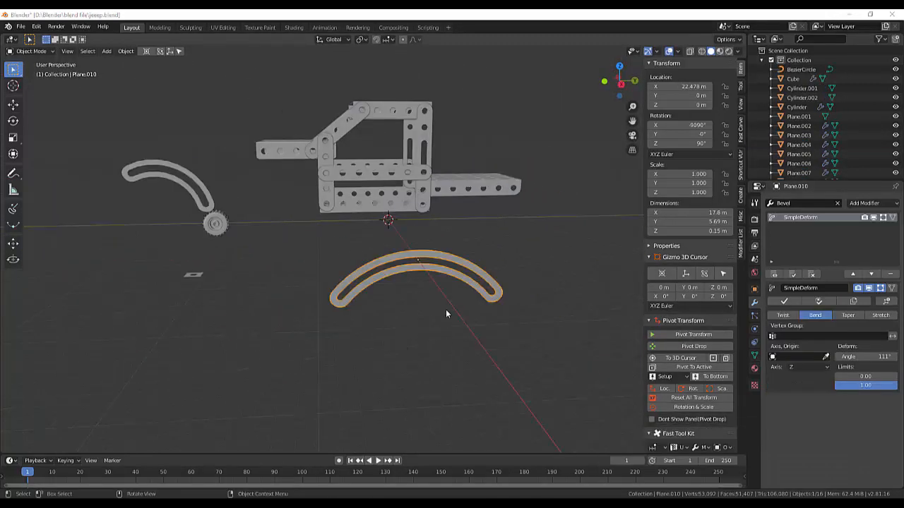
# - In the side view, move the slotted arc strip to the cab's upper rear corner and rotate it 35.1°
pyautogui.press('KP_3')
pyautogui.press('g')
pyautogui.click(538, 92)
pyautogui.press('r')
pyautogui.press('z')
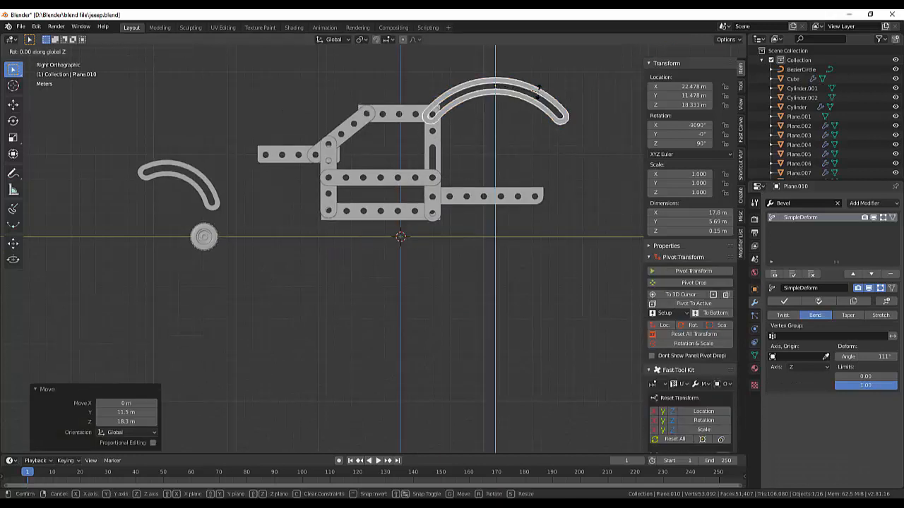
pyautogui.rightClick(521, 105)
pyautogui.press('r')
pyautogui.click(526, 116)
# - Reposition the arc between the cab's top rear hole and the rear plate's end hole, with a bend angle of 107°
pyautogui.press('g')
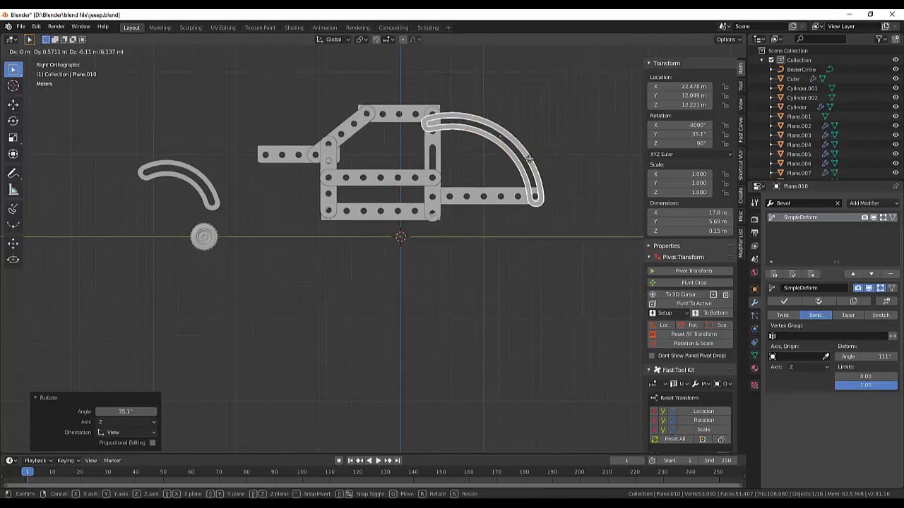
pyautogui.click(528, 160)
pyautogui.press('g')
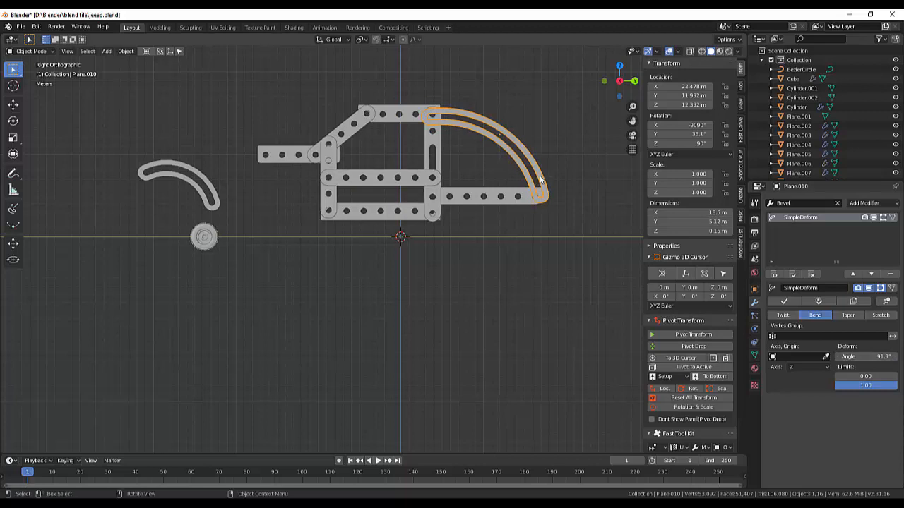
pyautogui.click(500, 161)
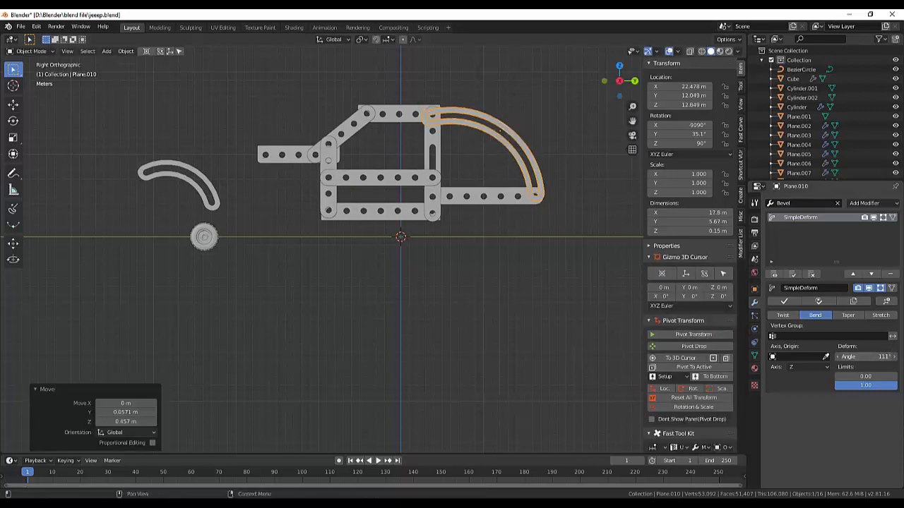
pyautogui.press('g')
pyautogui.click(545, 174)
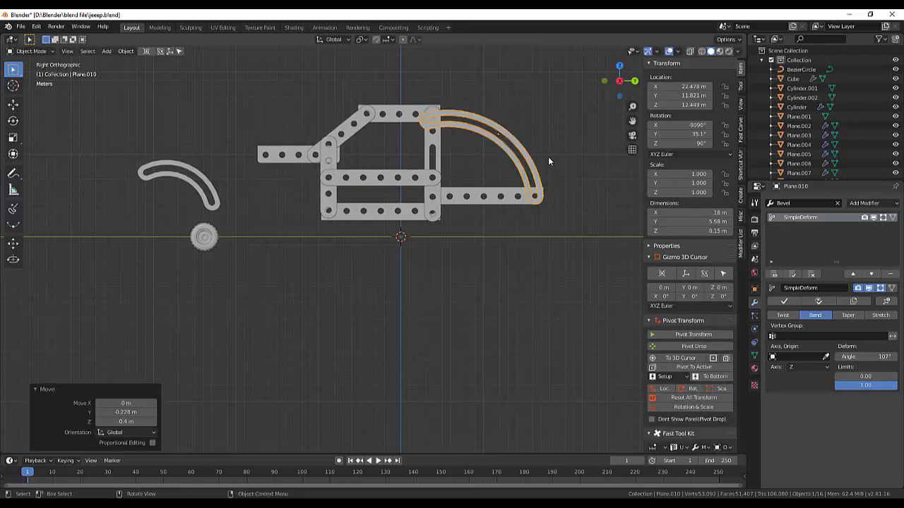
# - Rotate the arc a further 10.5°, set its bend angle to 108°, and move its ends onto the frame's holes
pyautogui.press('r')
pyautogui.click(540, 161)
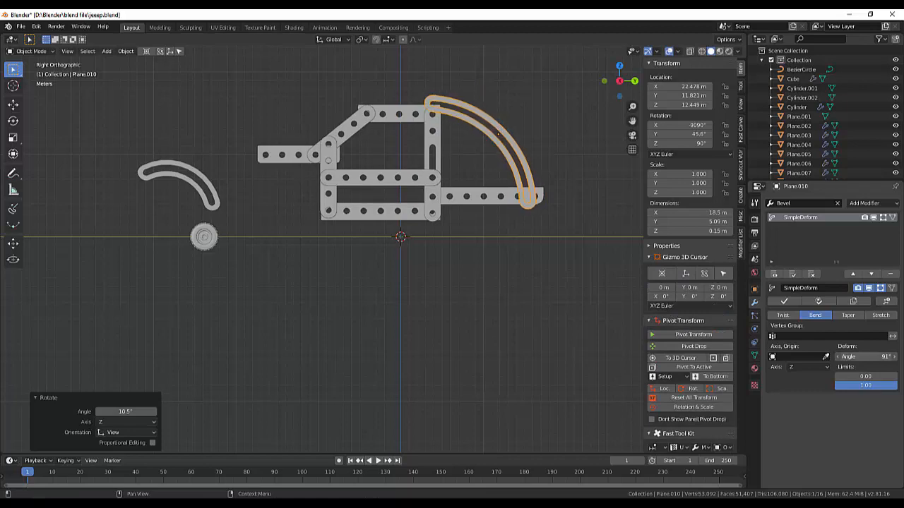
pyautogui.press('g')
pyautogui.click(519, 172)
# - In the top view, move the arc about -17.3 m along X against the frame's outer side
pyautogui.moveTo(519, 171); pyautogui.dragTo(408, 290, button='middle')
pyautogui.press('KP_7')
pyautogui.press('g')
pyautogui.click(339, 152)
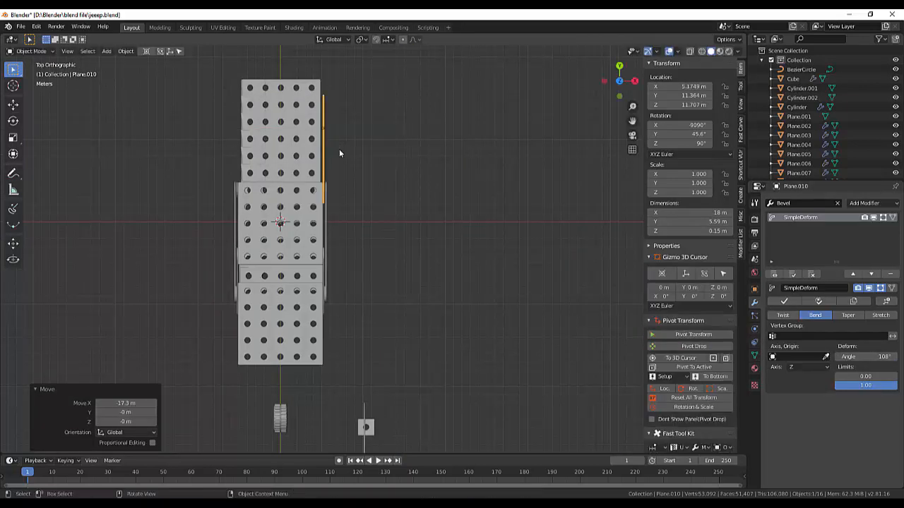
# - Apply the Bevel modifier on the rear flanged plate
pyautogui.moveTo(339, 151); pyautogui.dragTo(466, 134, button='middle')
pyautogui.click(554, 212)
pyautogui.click(802, 302)
# - Try setting the arc's origin to the 3D cursor and changing its bend axis, and undo both changes
pyautogui.click(531, 217)
pyautogui.click(125, 51)
pyautogui.moveTo(141, 71)
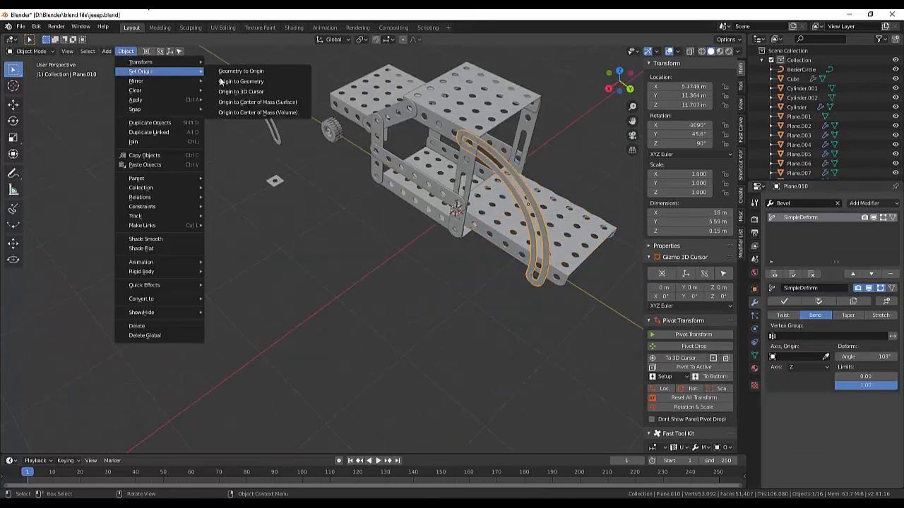
pyautogui.click(244, 91)
pyautogui.click(816, 368)
pyautogui.click(793, 388)
pyautogui.click(805, 367)
pyautogui.hotkey('ctrl', 'z')
pyautogui.hotkey('ctrl', 'z')
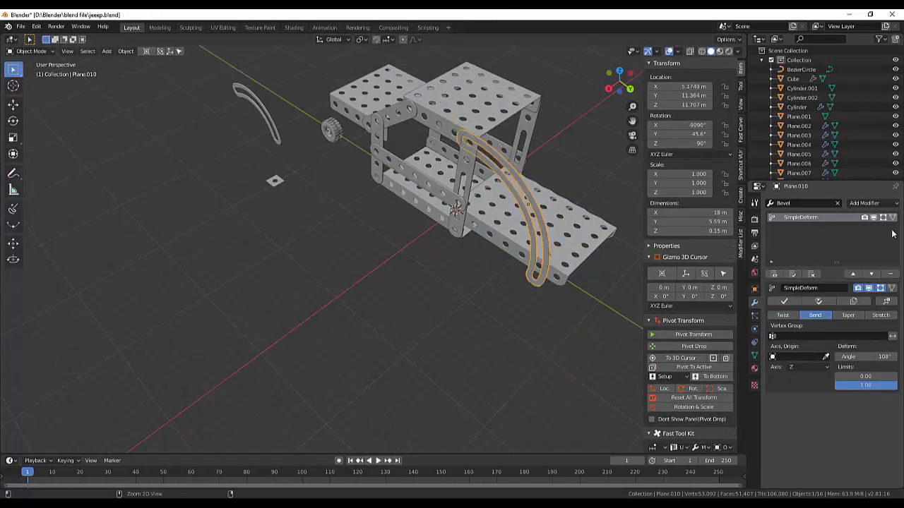
# - Add a Mirror modifier to the bent slotted arc and mirror it on the Z axis only
pyautogui.click(874, 203)
pyautogui.click(728, 299)
pyautogui.click(771, 347)
# - Try setting the arc's origin to the 3D cursor with the SimpleDeform modifier still active, and undo the change
pyautogui.click(126, 51)
pyautogui.moveTo(141, 70)
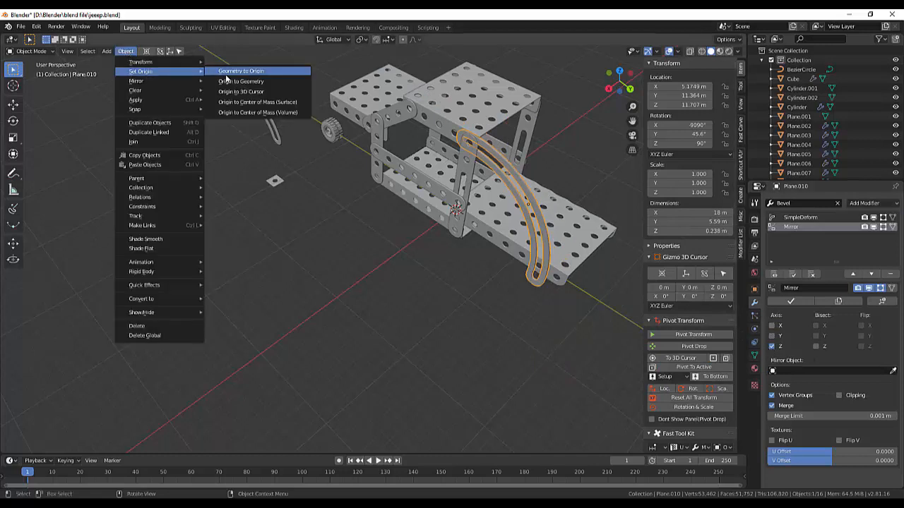
pyautogui.click(244, 91)
pyautogui.scroll(-1, 580, 303)
pyautogui.moveTo(579, 304); pyautogui.dragTo(606, 280, button='middle')
pyautogui.click(773, 347)
pyautogui.click(801, 217)
pyautogui.hotkey('ctrl', 'z')
pyautogui.hotkey('ctrl', 'z')
pyautogui.hotkey('ctrl', 'z')
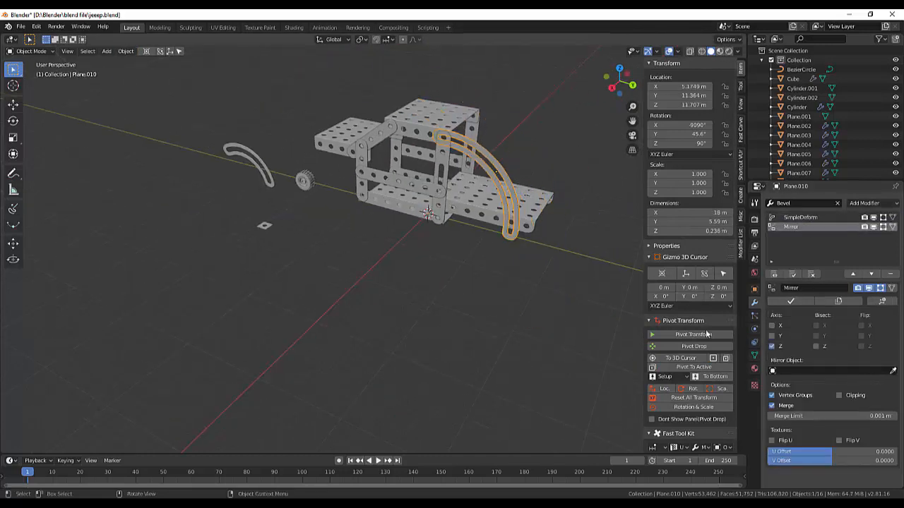
# - Apply the arc's SimpleDeform modifier and set its origin to the 3D cursor to mirror it across the frame
pyautogui.click(801, 204)
pyautogui.click(801, 218)
pyautogui.click(791, 301)
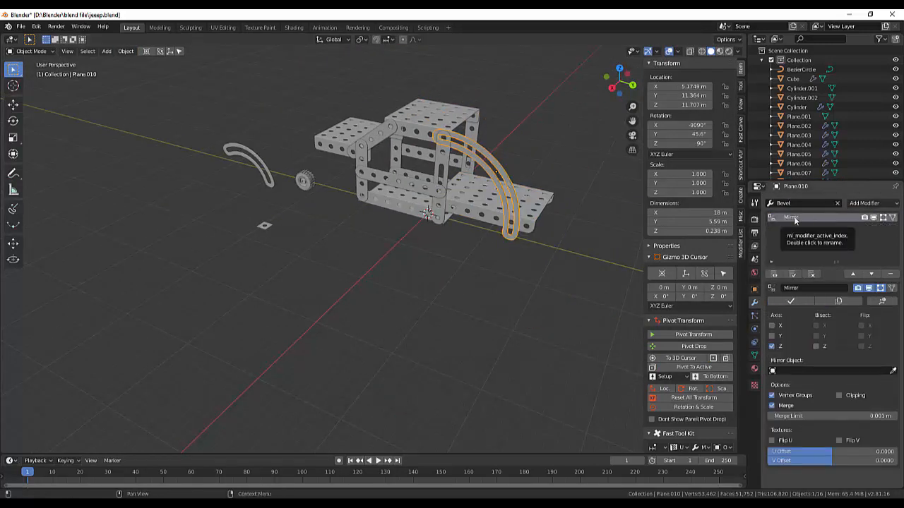
pyautogui.click(771, 347)
pyautogui.click(126, 50)
pyautogui.moveTo(141, 70)
pyautogui.click(243, 92)
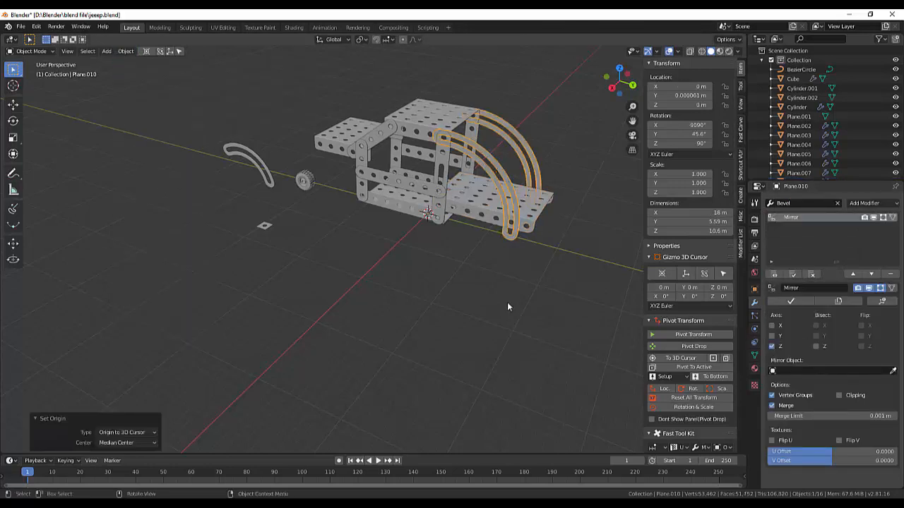
# - Hide the large perforated roof plate that covers the cabin's inner plate
pyautogui.moveTo(507, 302); pyautogui.dragTo(446, 169, button='middle')
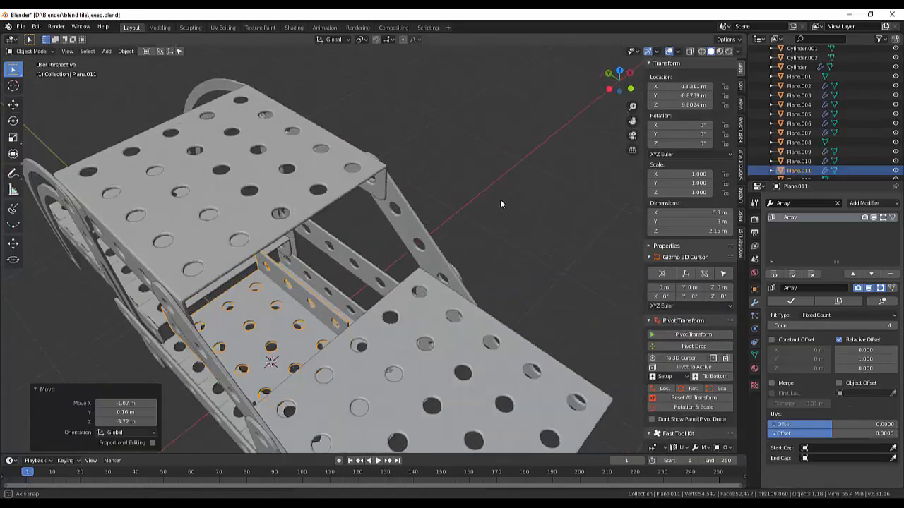
pyautogui.moveTo(500, 199); pyautogui.dragTo(296, 274, button='middle')
pyautogui.click(271, 177)
pyautogui.scroll(-2, 896, 170)
pyautogui.click(895, 170)
# - In the top view, move the small flanged plate about 2.95 m along X and -0.05 m along Y inside the cabin
pyautogui.click(247, 274)
pyautogui.press('KP_7')
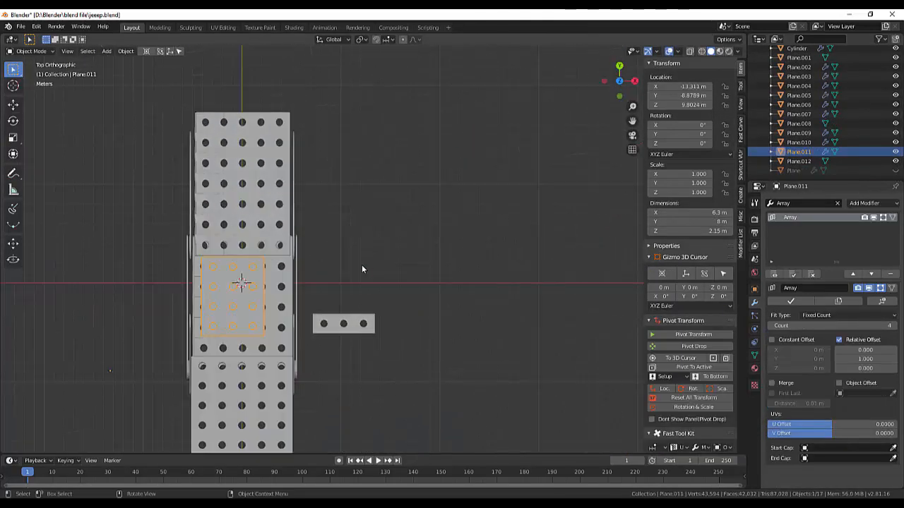
pyautogui.press('g')
pyautogui.click(272, 304)
pyautogui.moveTo(271, 305); pyautogui.dragTo(326, 258, button='middle')
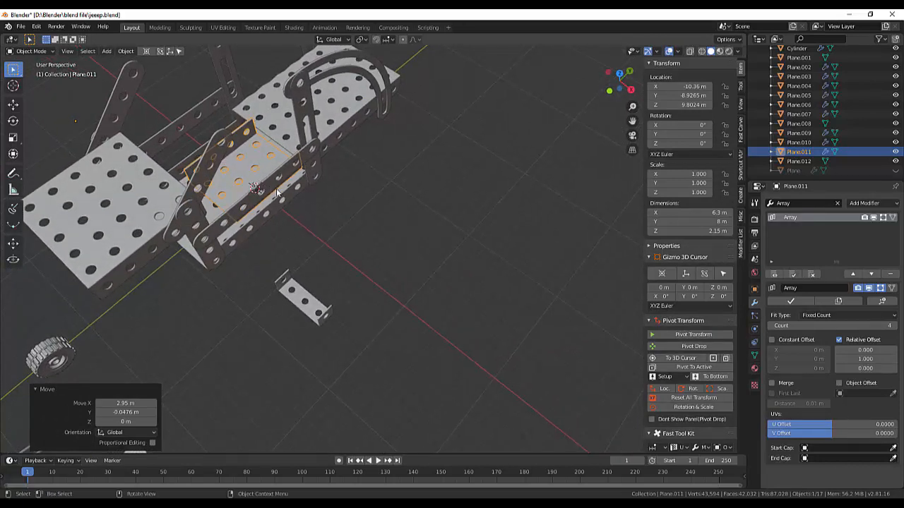
pyautogui.moveTo(279, 192); pyautogui.dragTo(450, 199, button='middle')
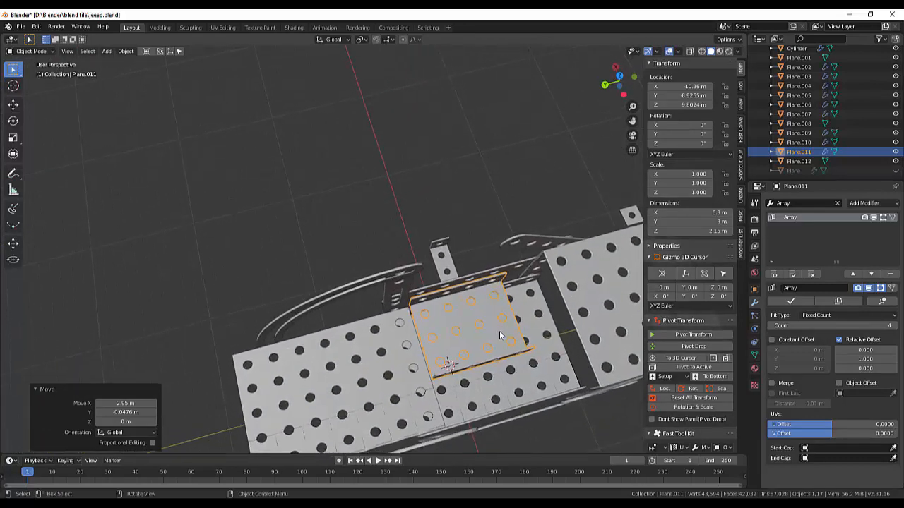
pyautogui.scroll(-6, 500, 335)
pyautogui.moveTo(502, 332); pyautogui.dragTo(657, 300, button='middle')
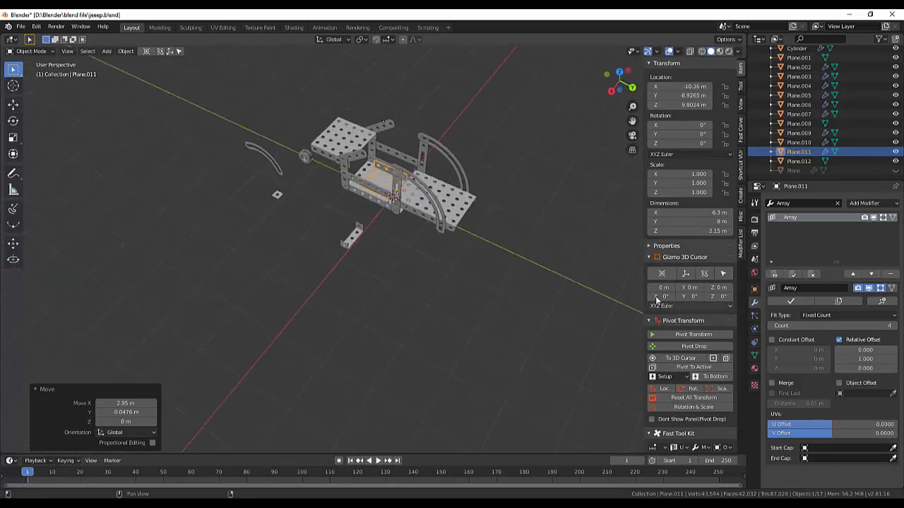